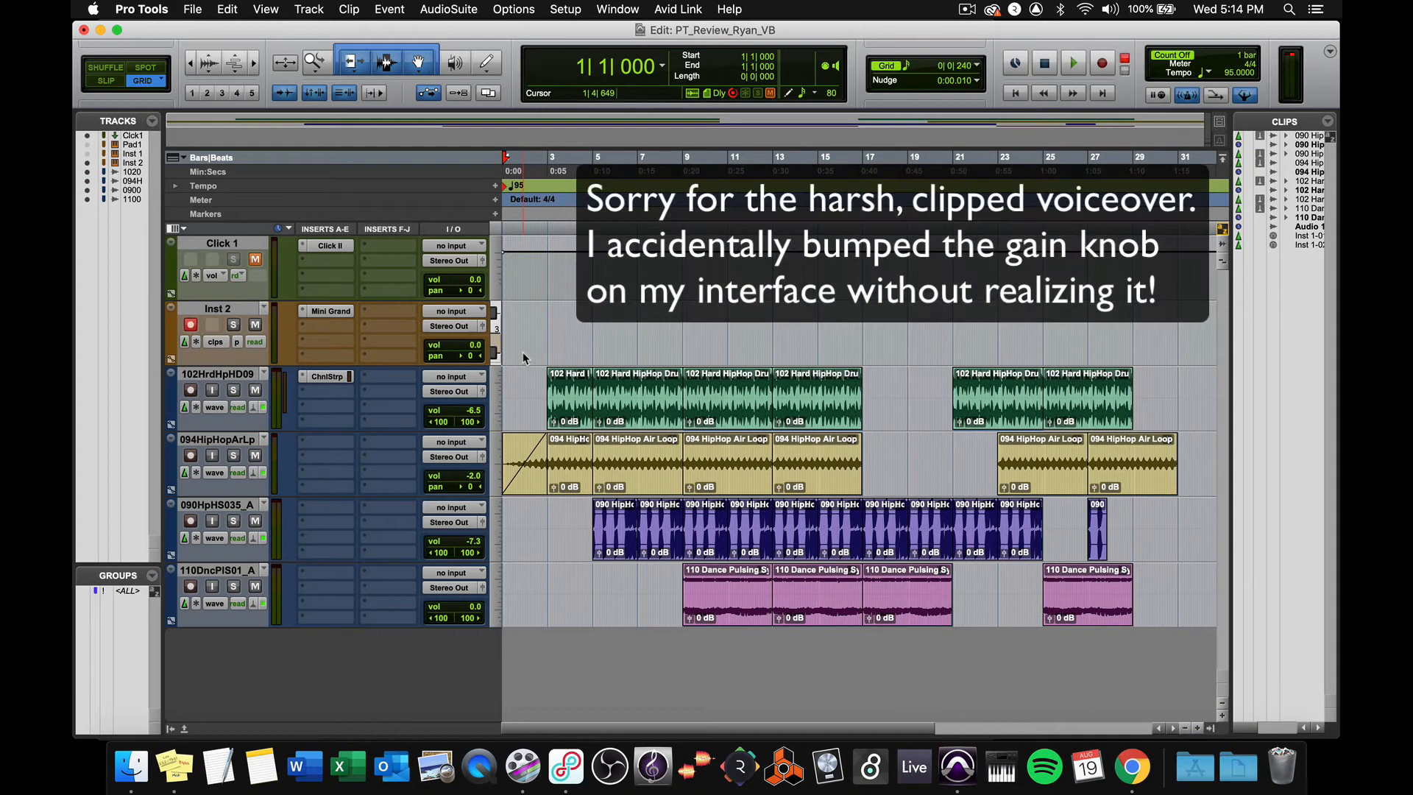
Play the session, then select the synthbass and dance synth clips and play from bar 13
key(space)
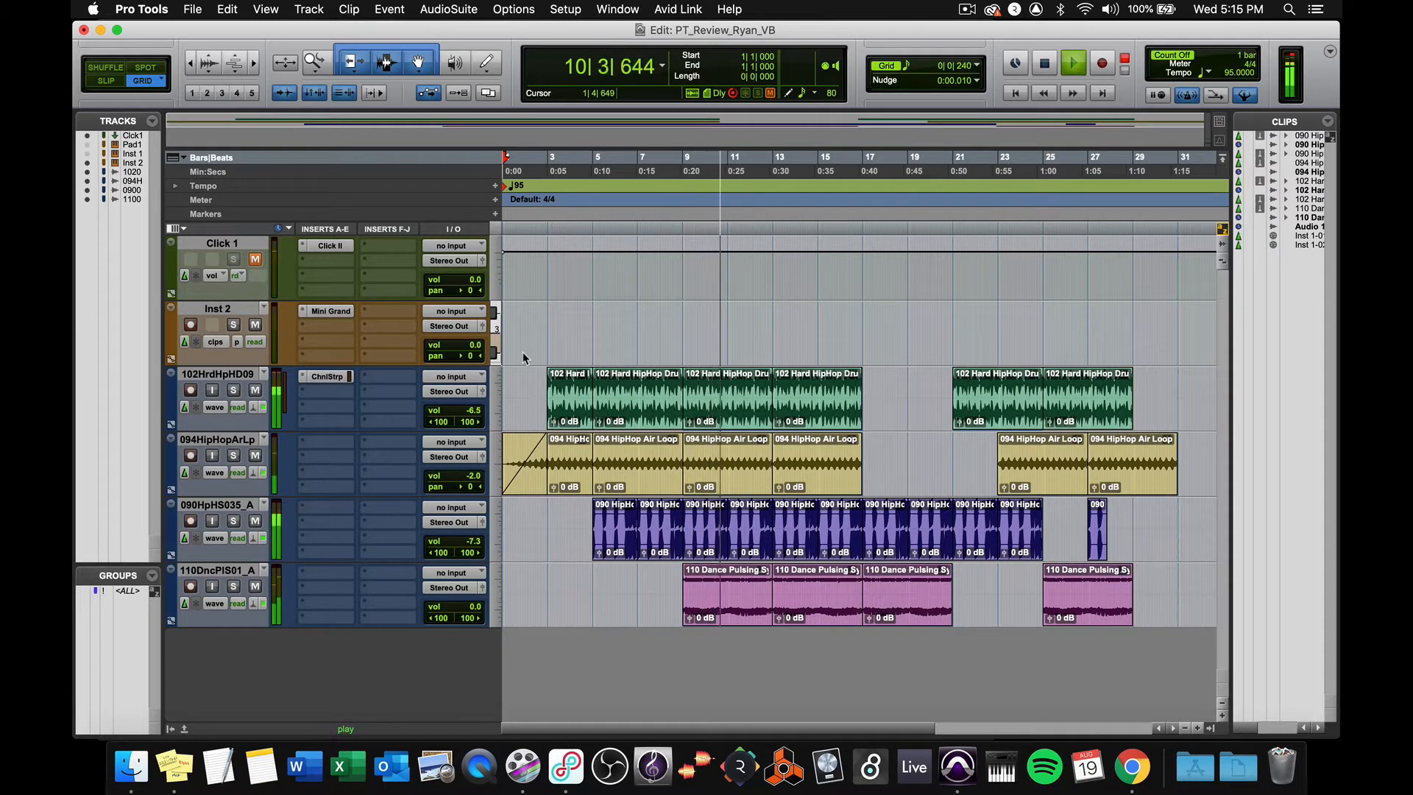
key(space)
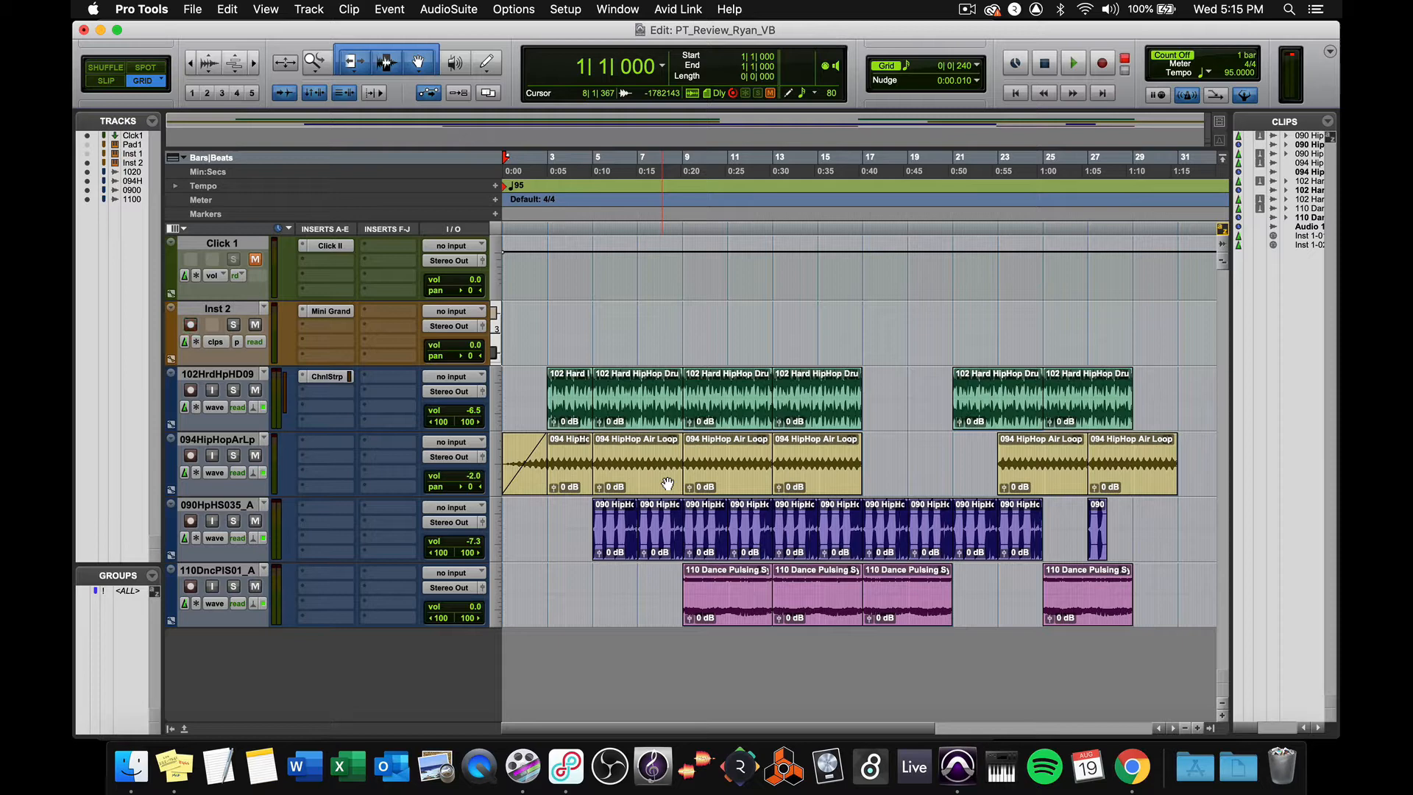
key(super+bracketright)
key(super+bracketright)
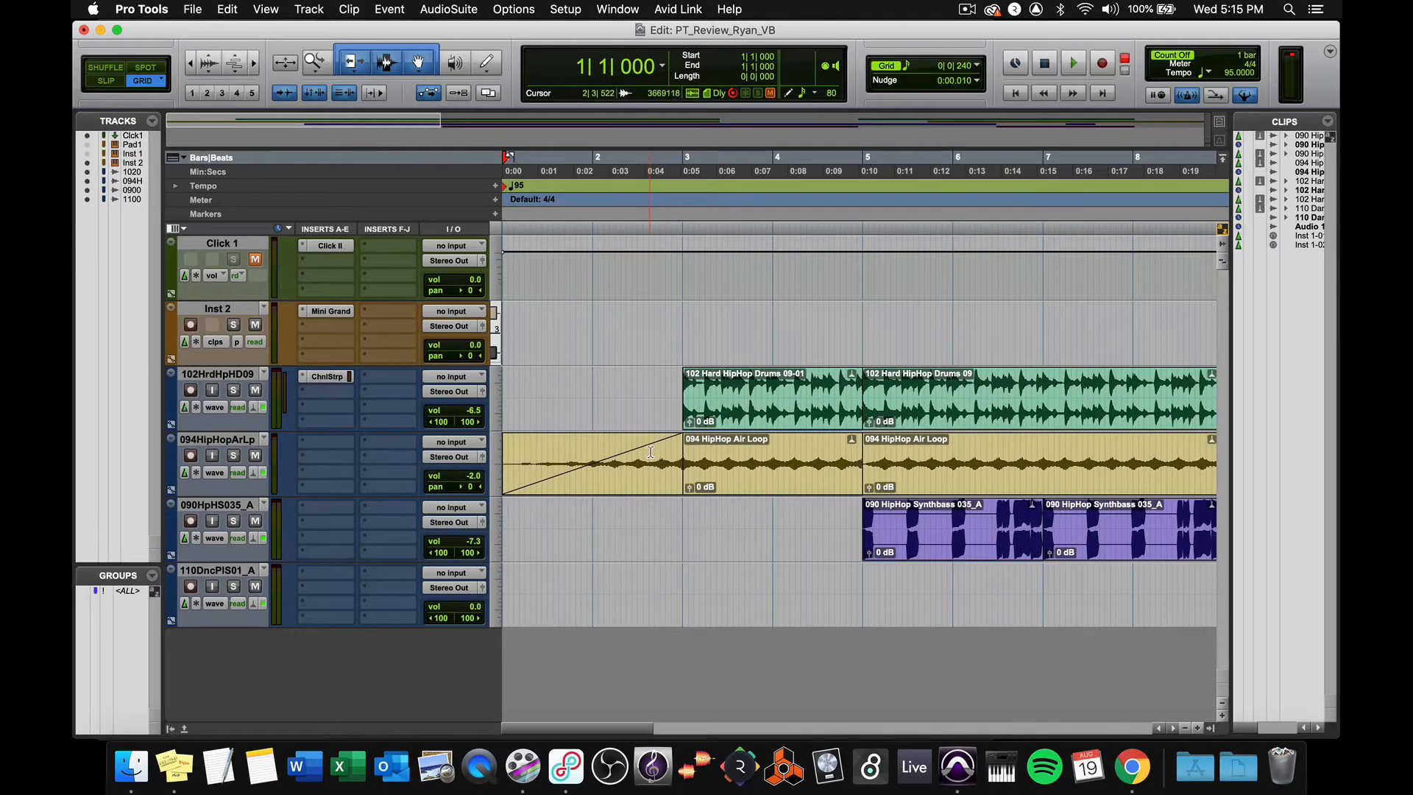
scroll(651, 453, right, 10)
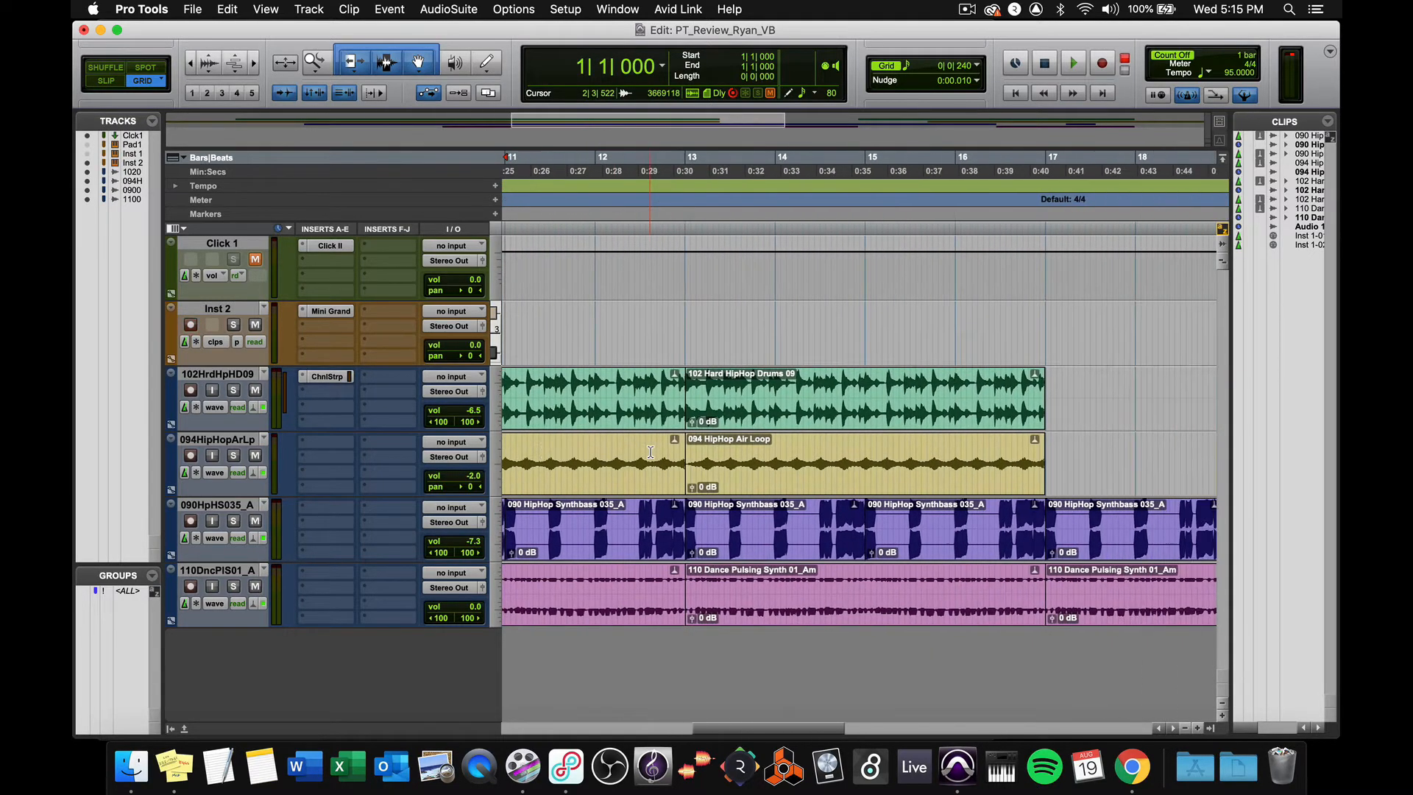
scroll(652, 453, right, 5)
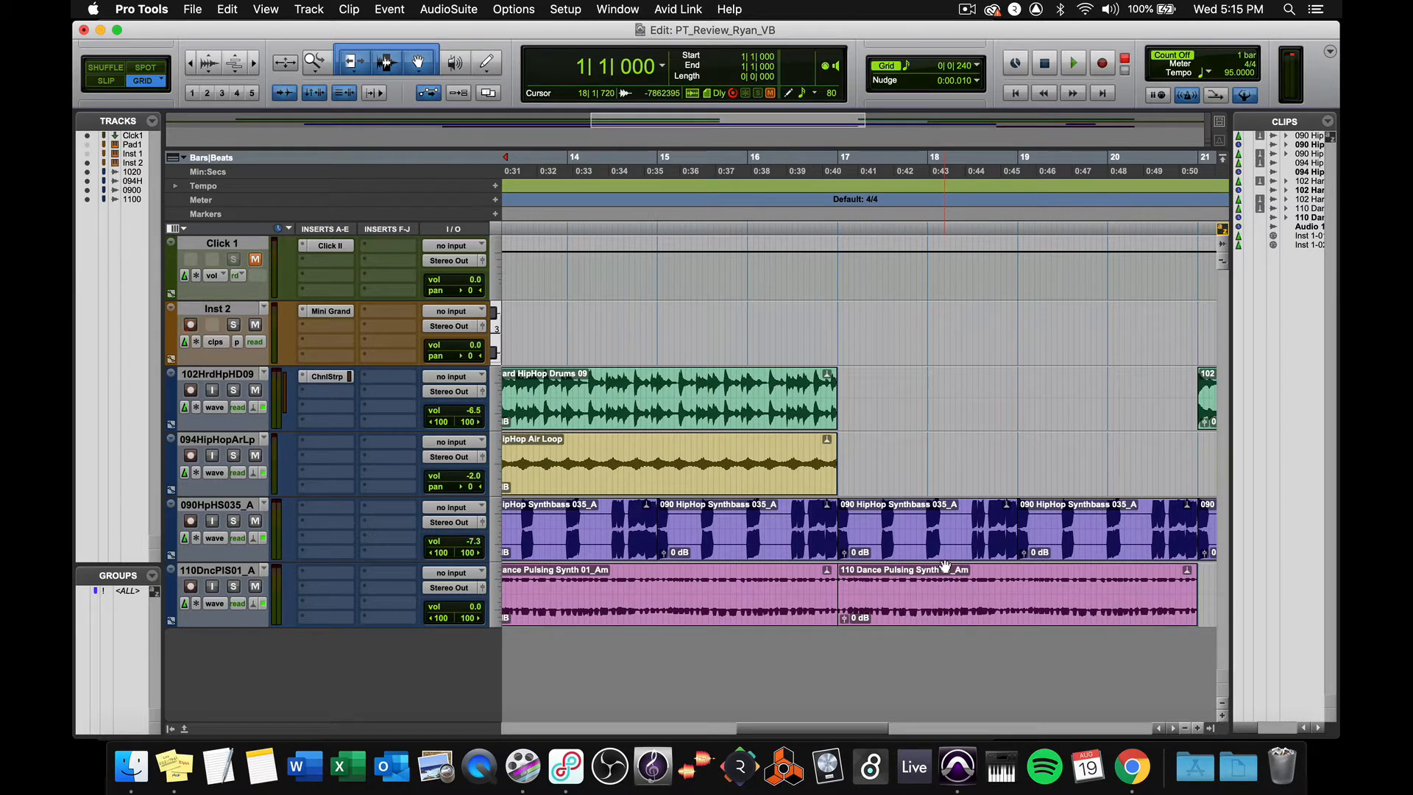
double_click(679, 542)
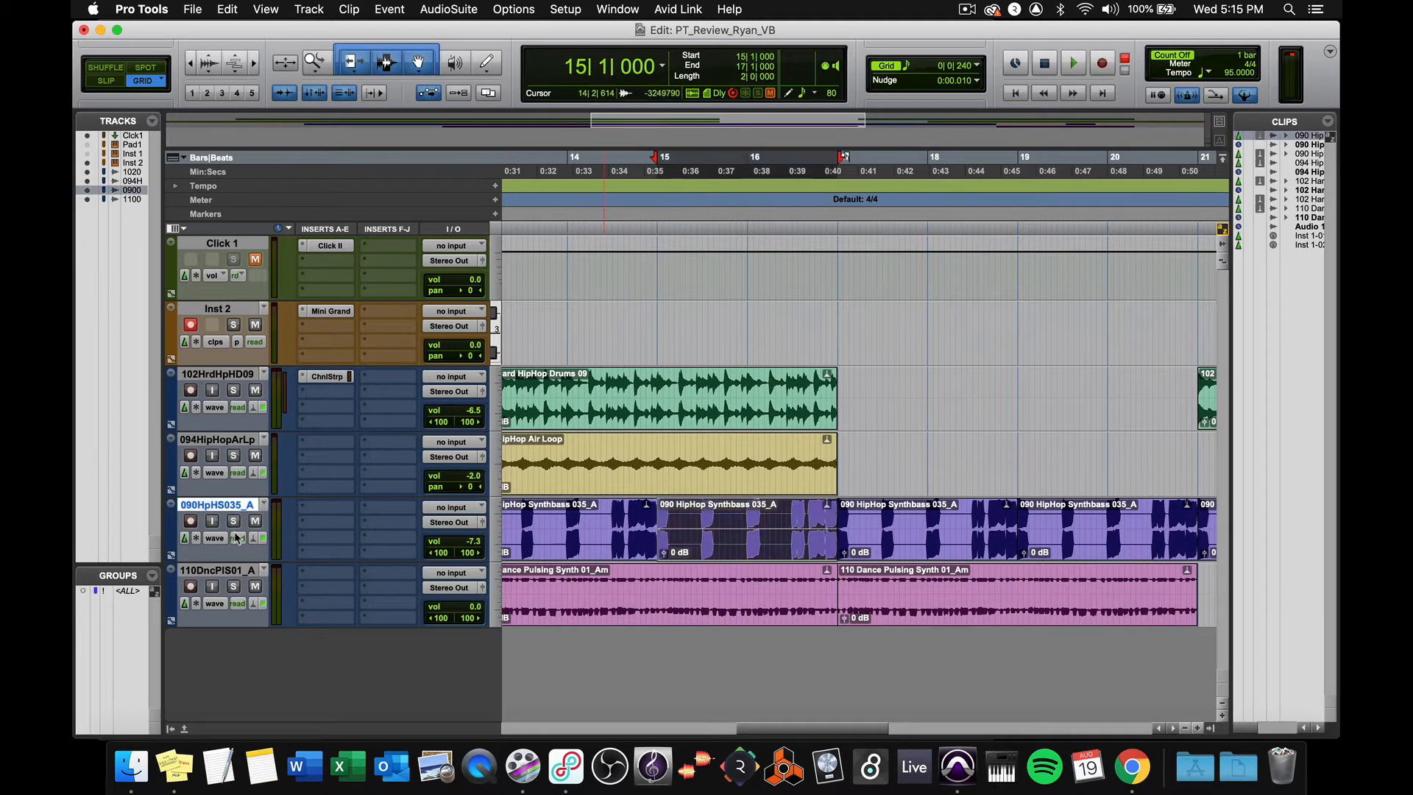
click(597, 602)
scroll(596, 607, left, 3)
scroll(597, 607, left, 2)
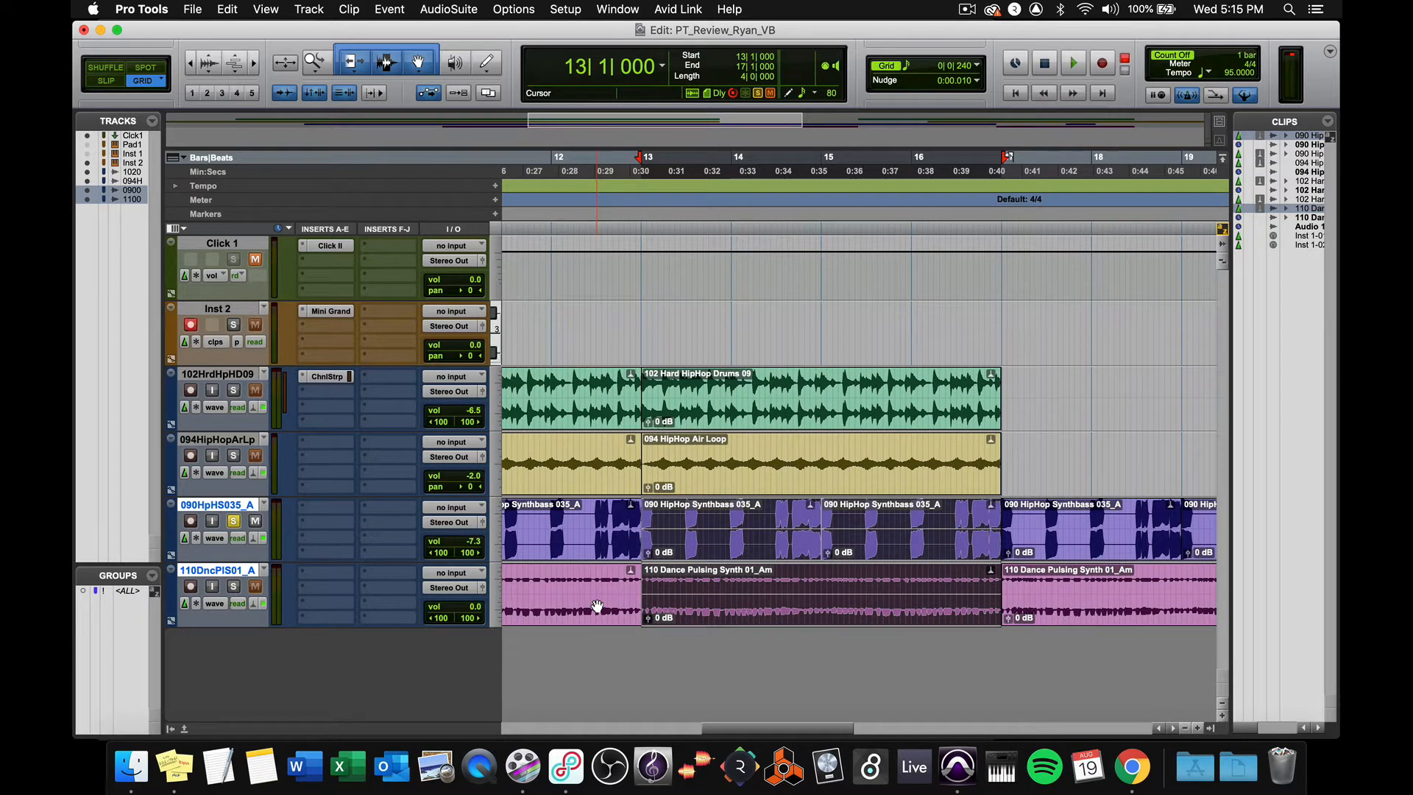
key(space)
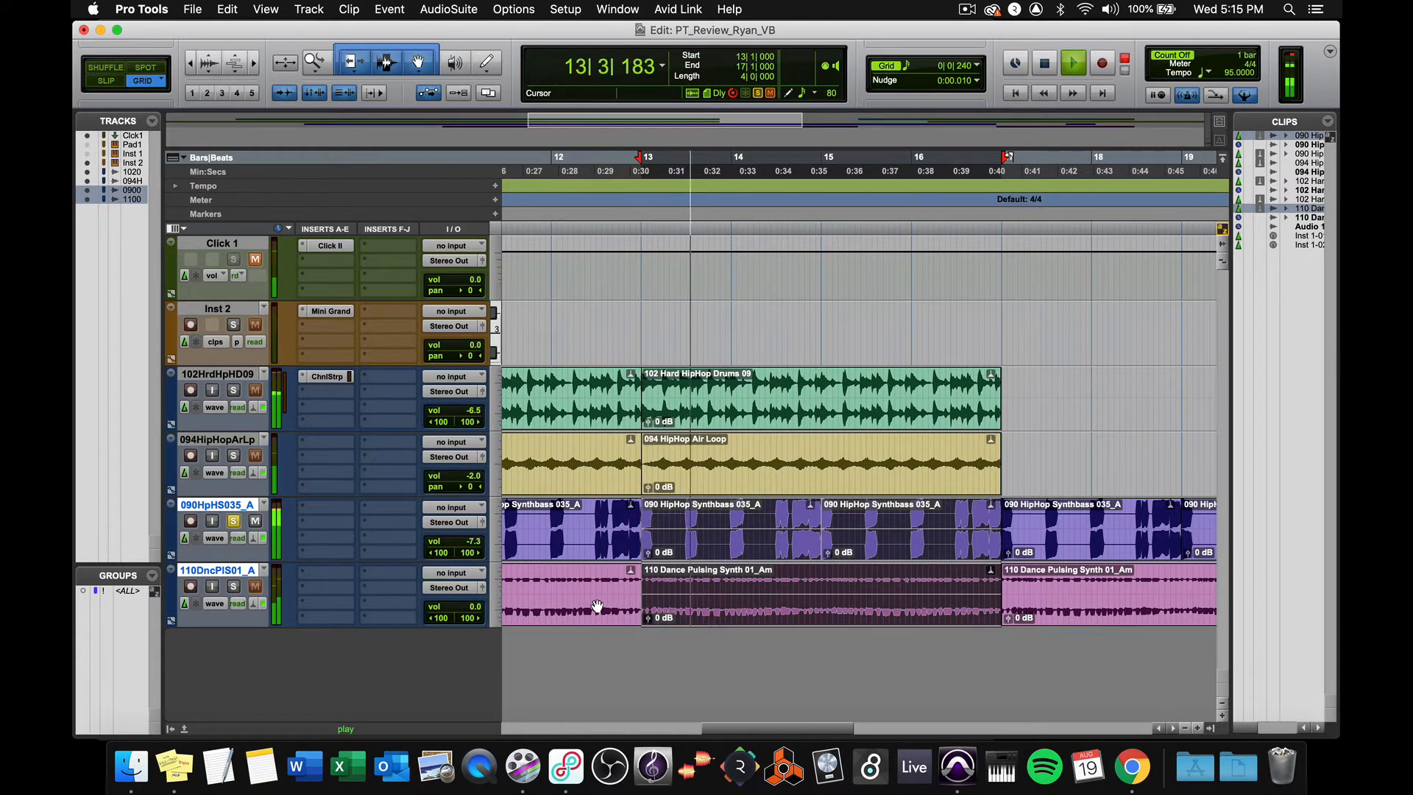
Solo the 110DncPlS01_A dance synth track, stop, and unsolo the synthbass so only it stays soloed
click(234, 589)
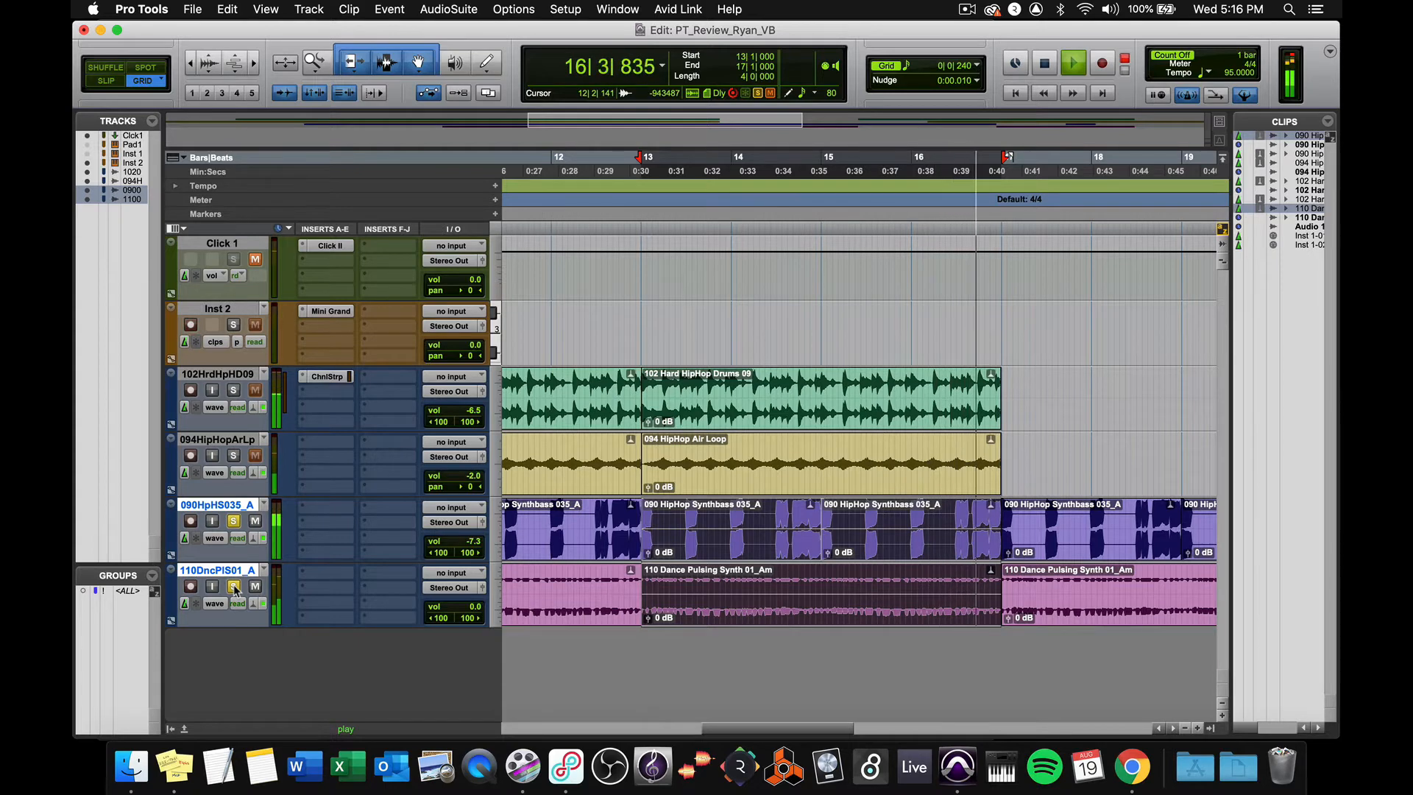
key(space)
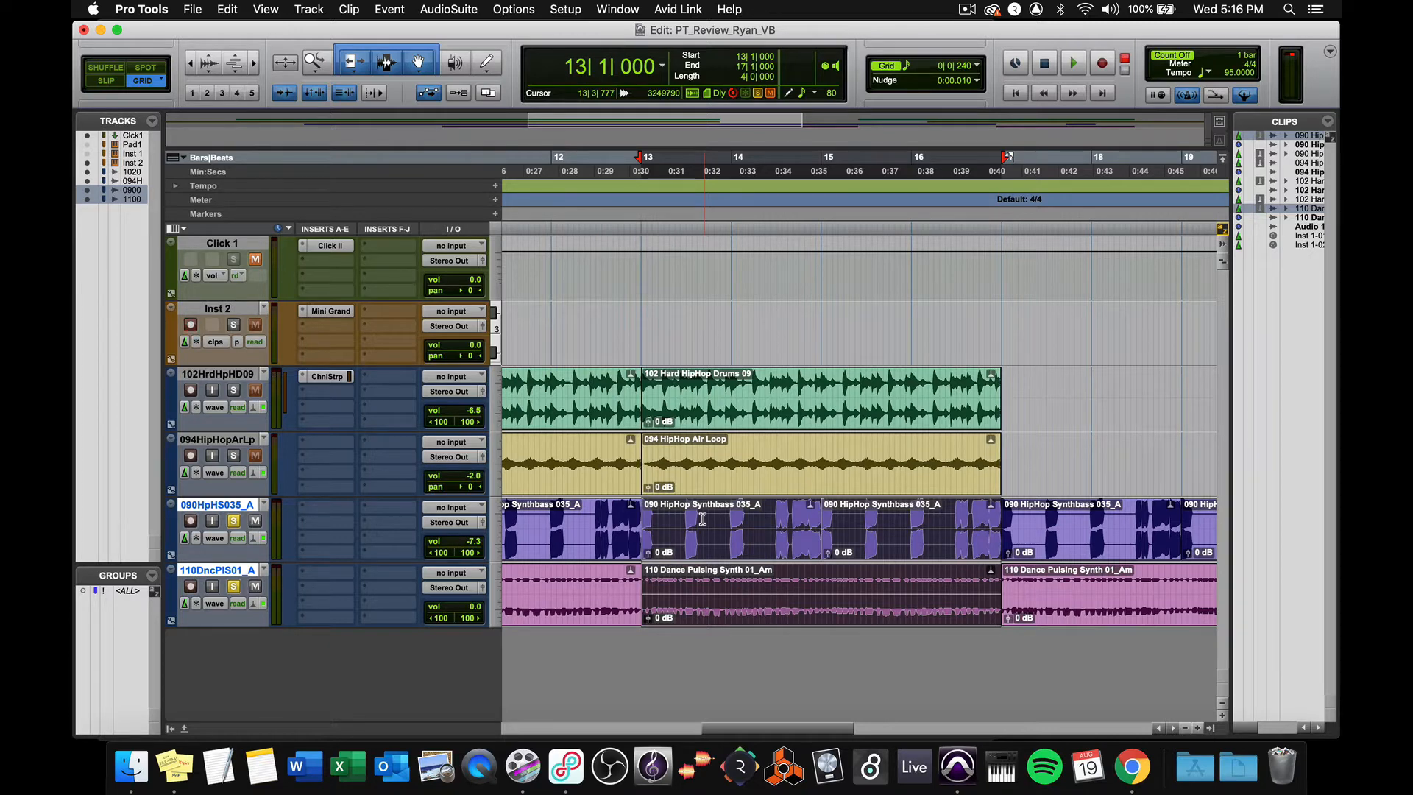
click(707, 522)
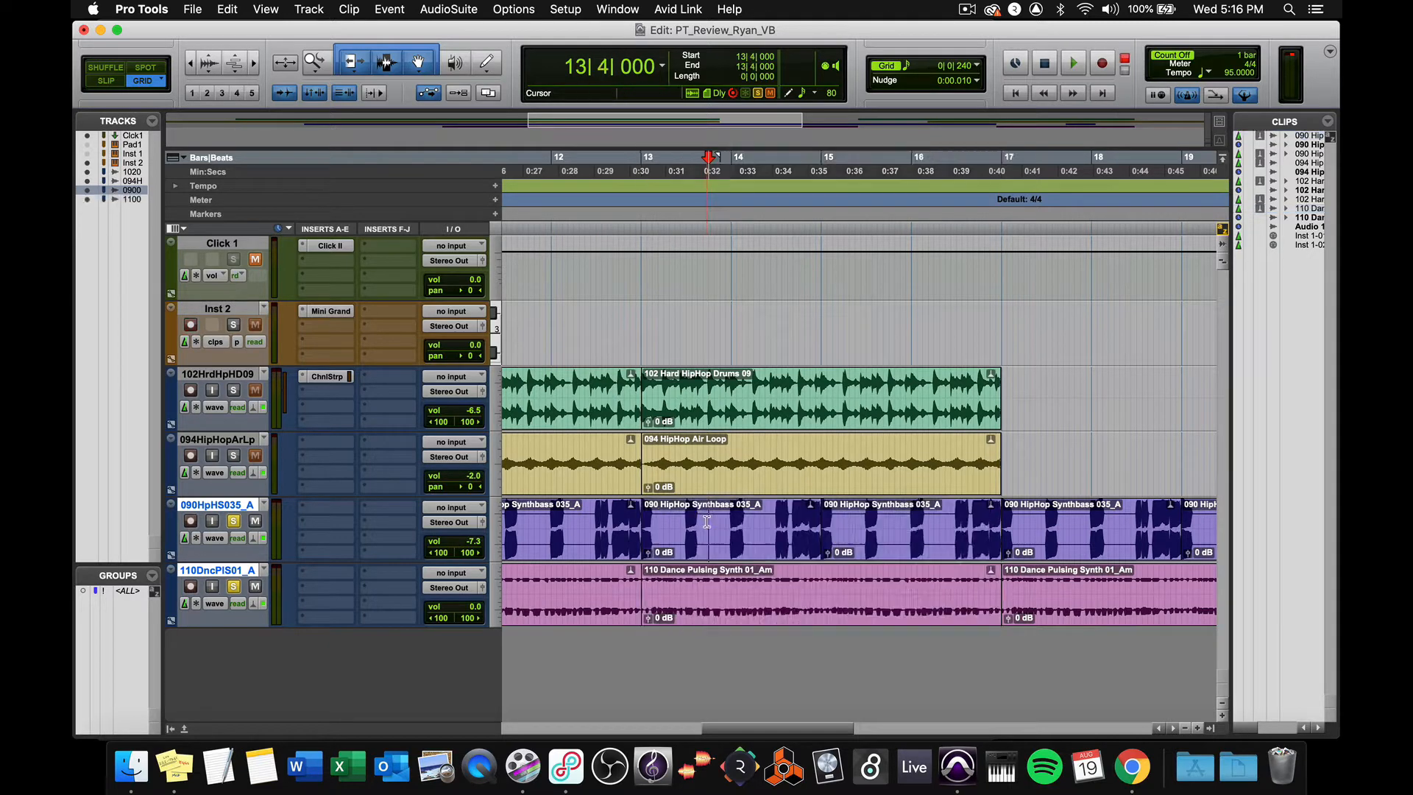
key(r)
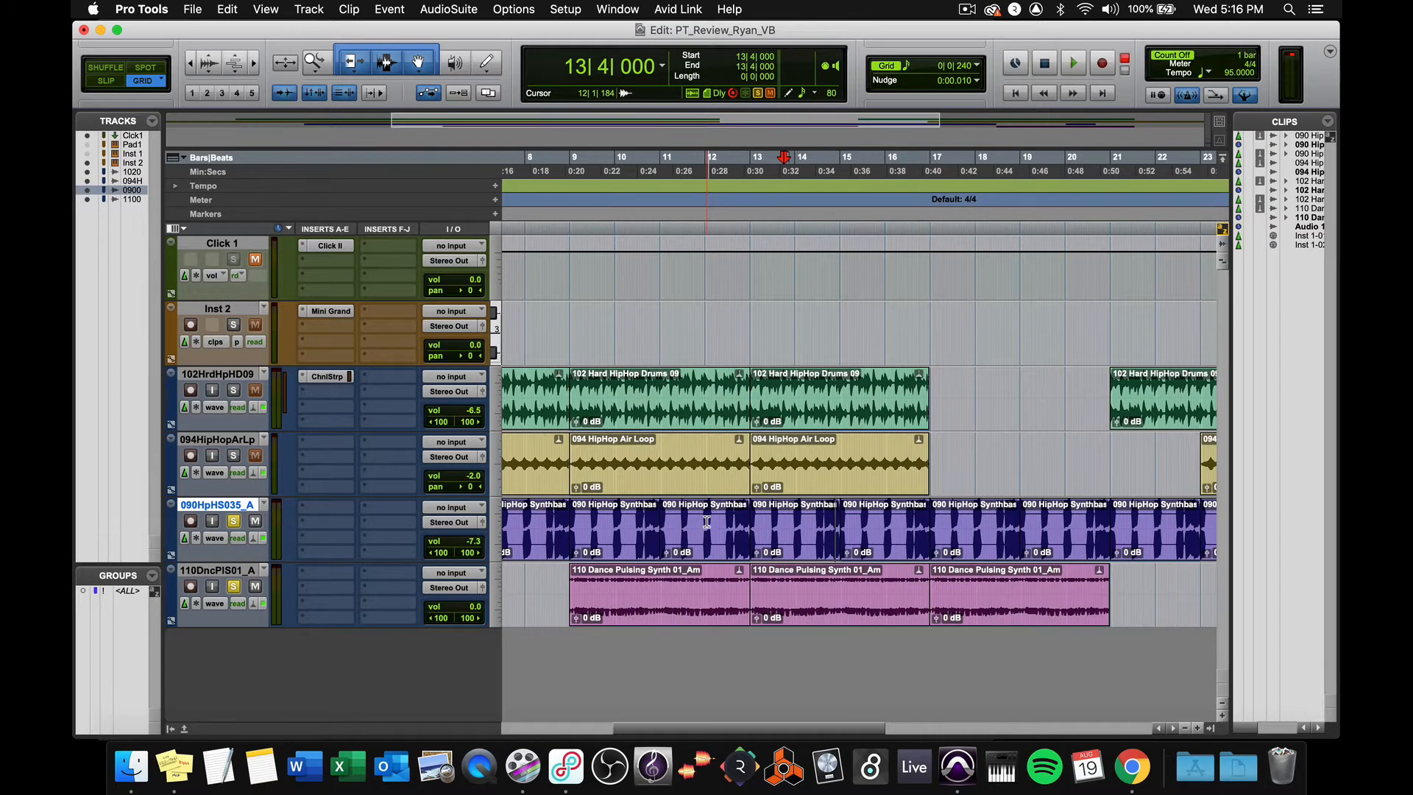
key(r)
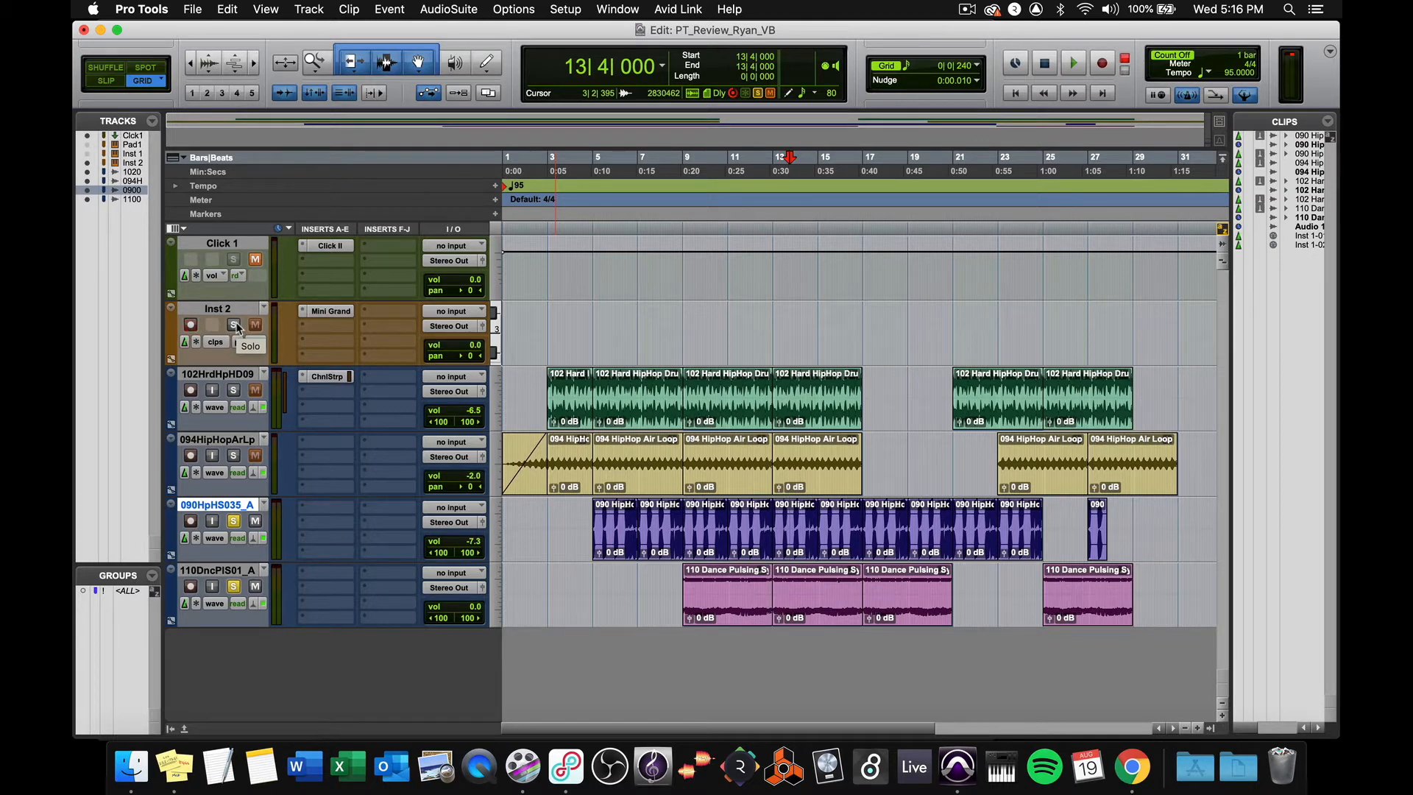
click(234, 520)
click(235, 587)
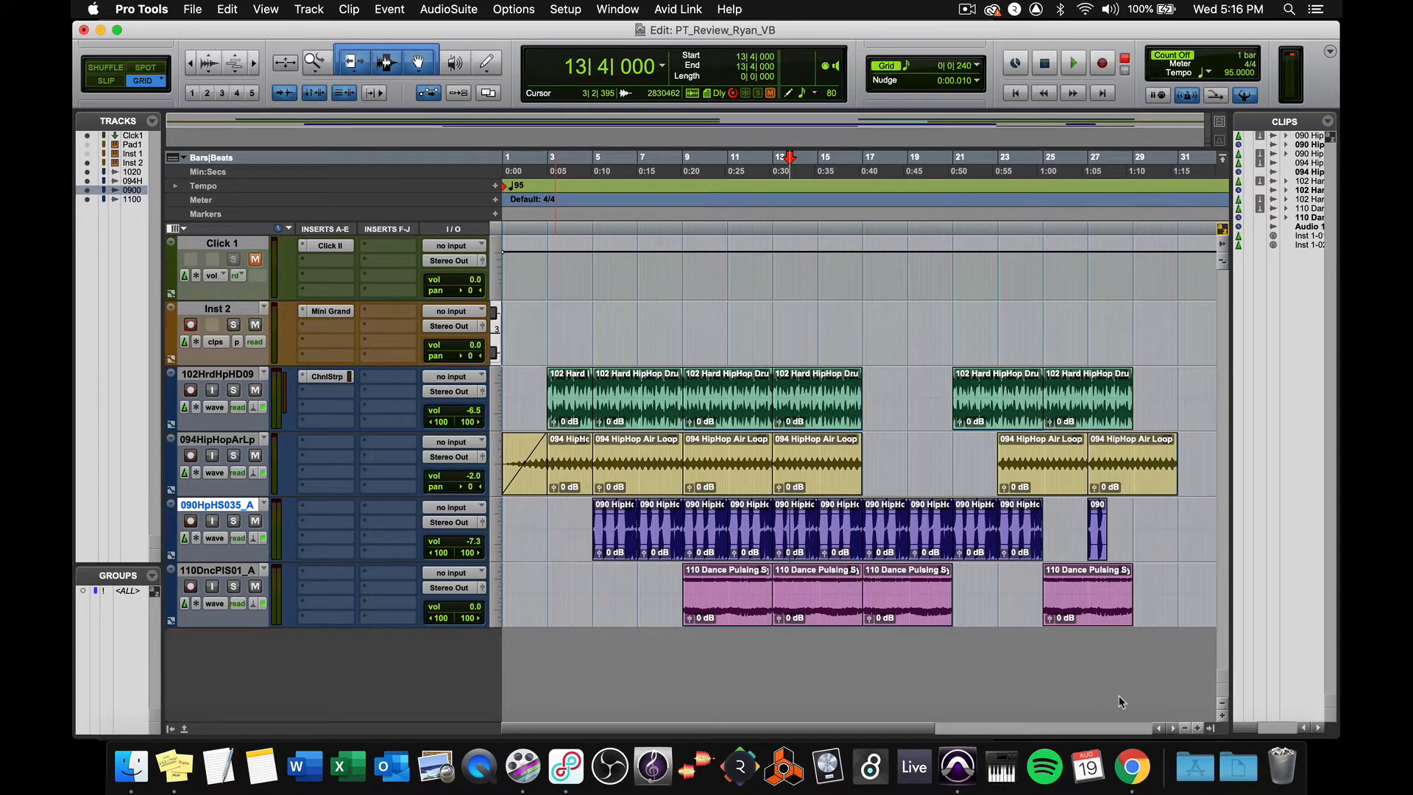
click(1133, 765)
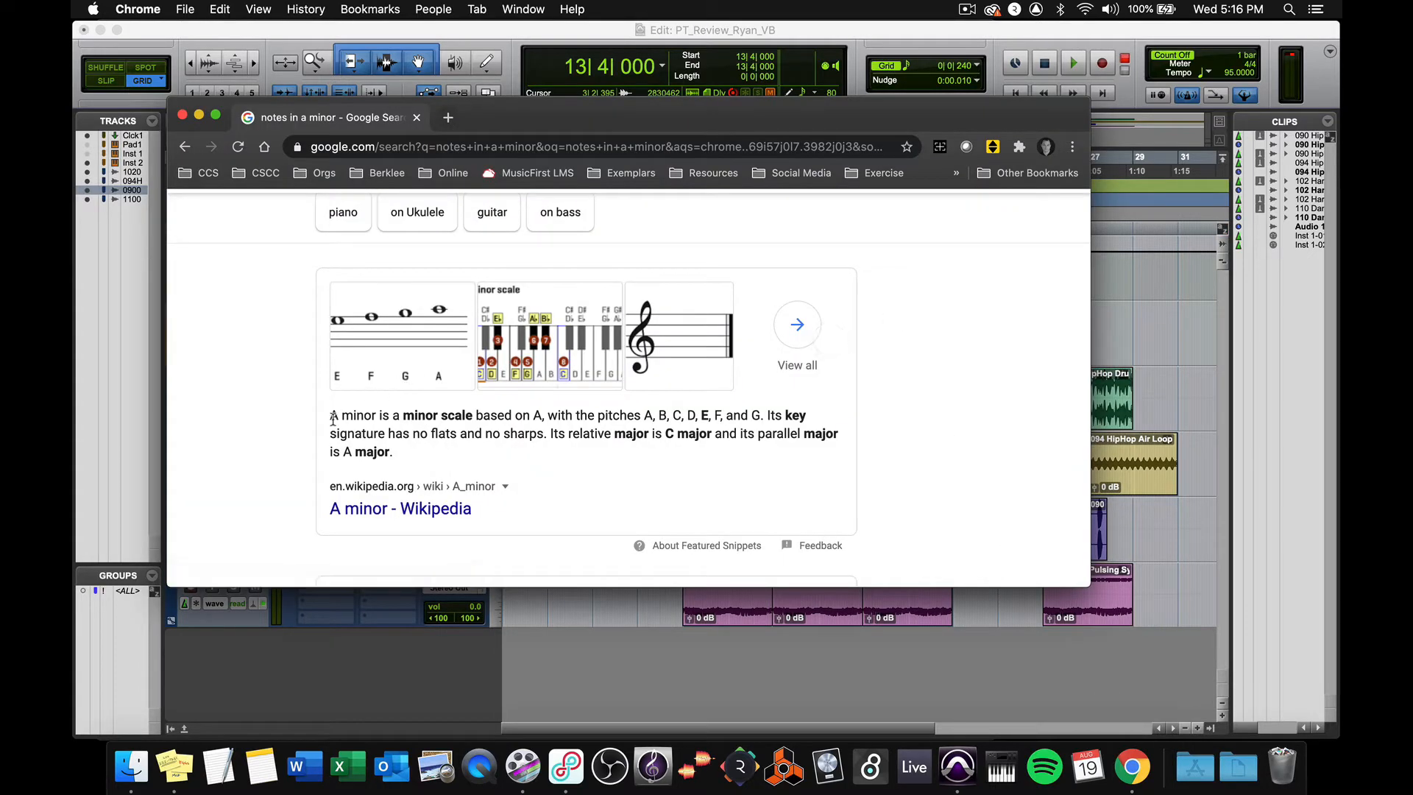
scroll(375, 246, up, 3)
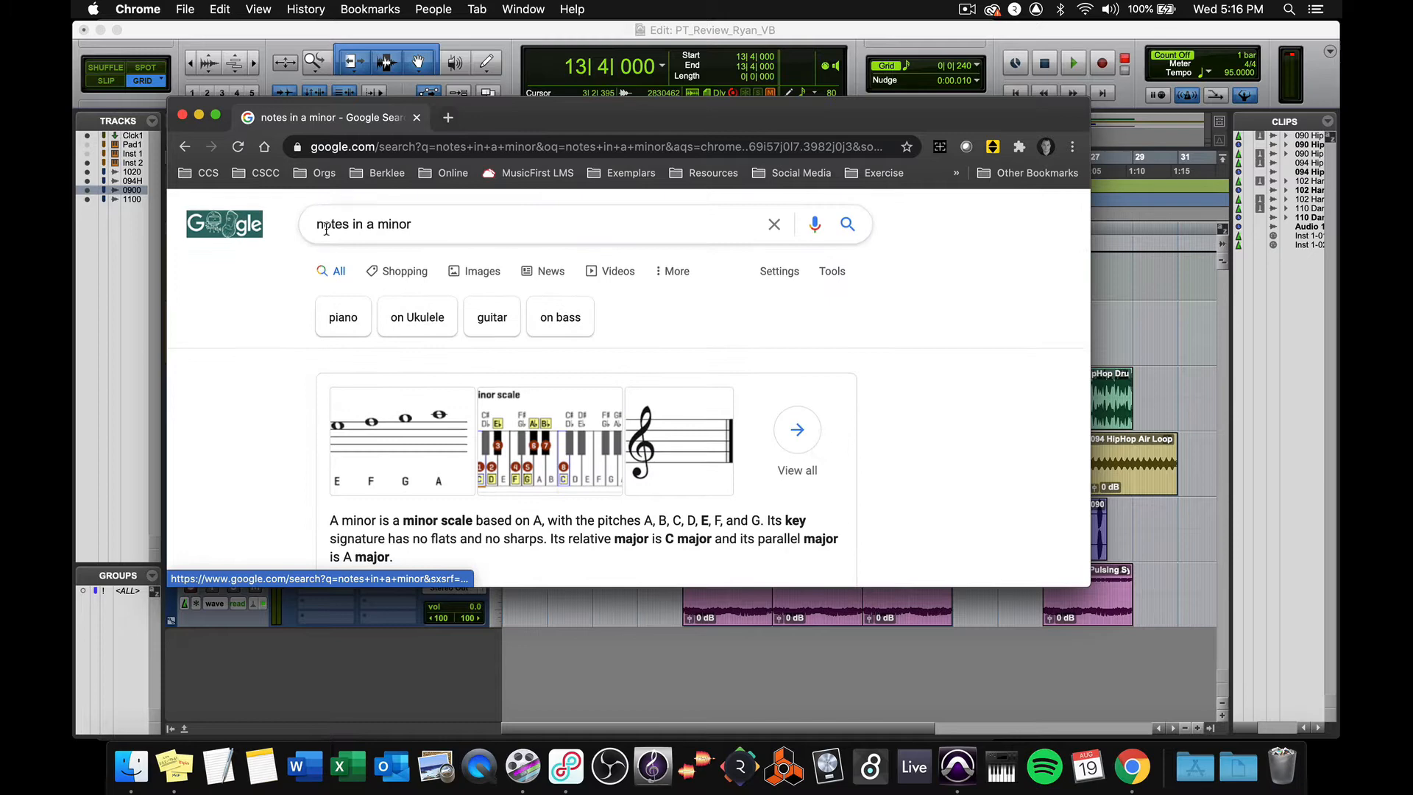
scroll(410, 277, down, 3)
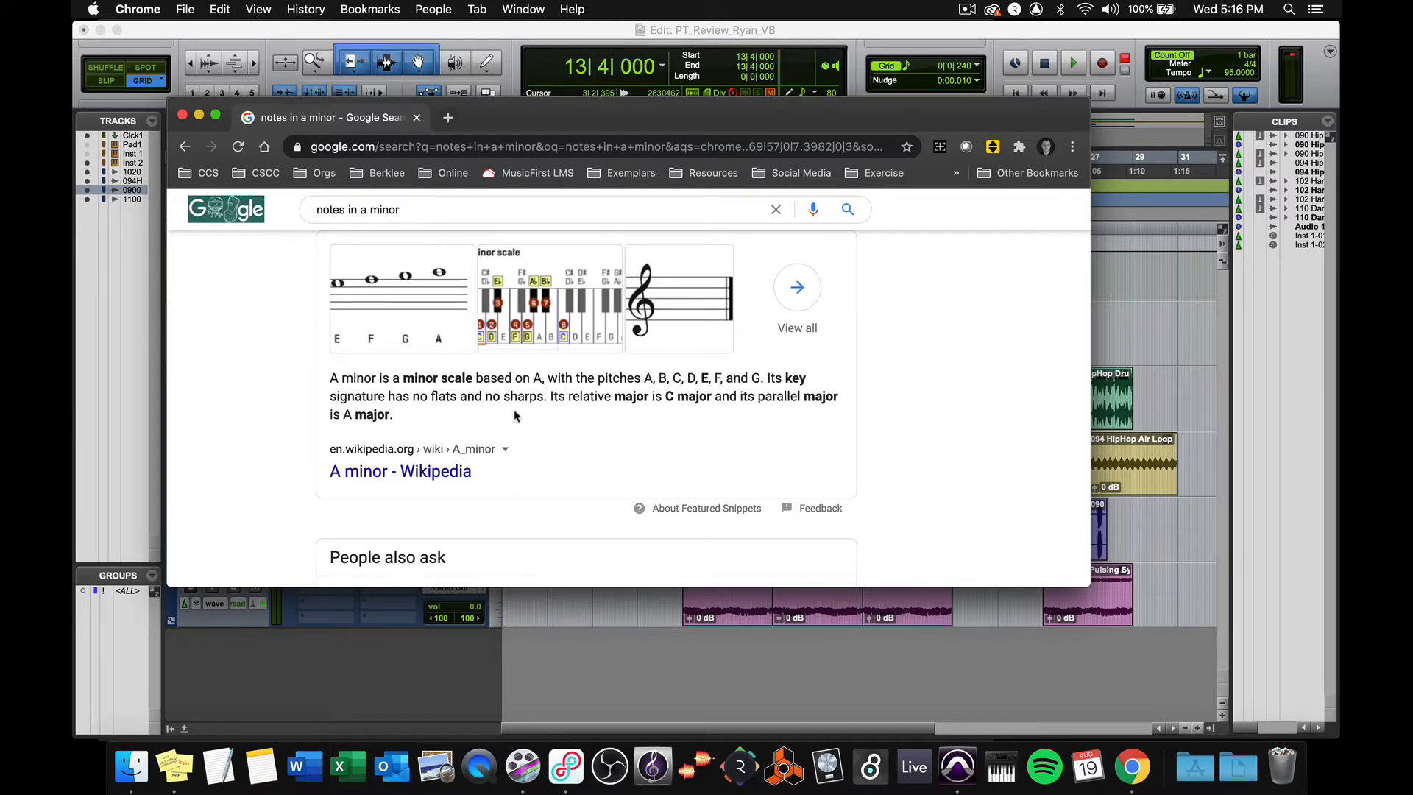
click(199, 118)
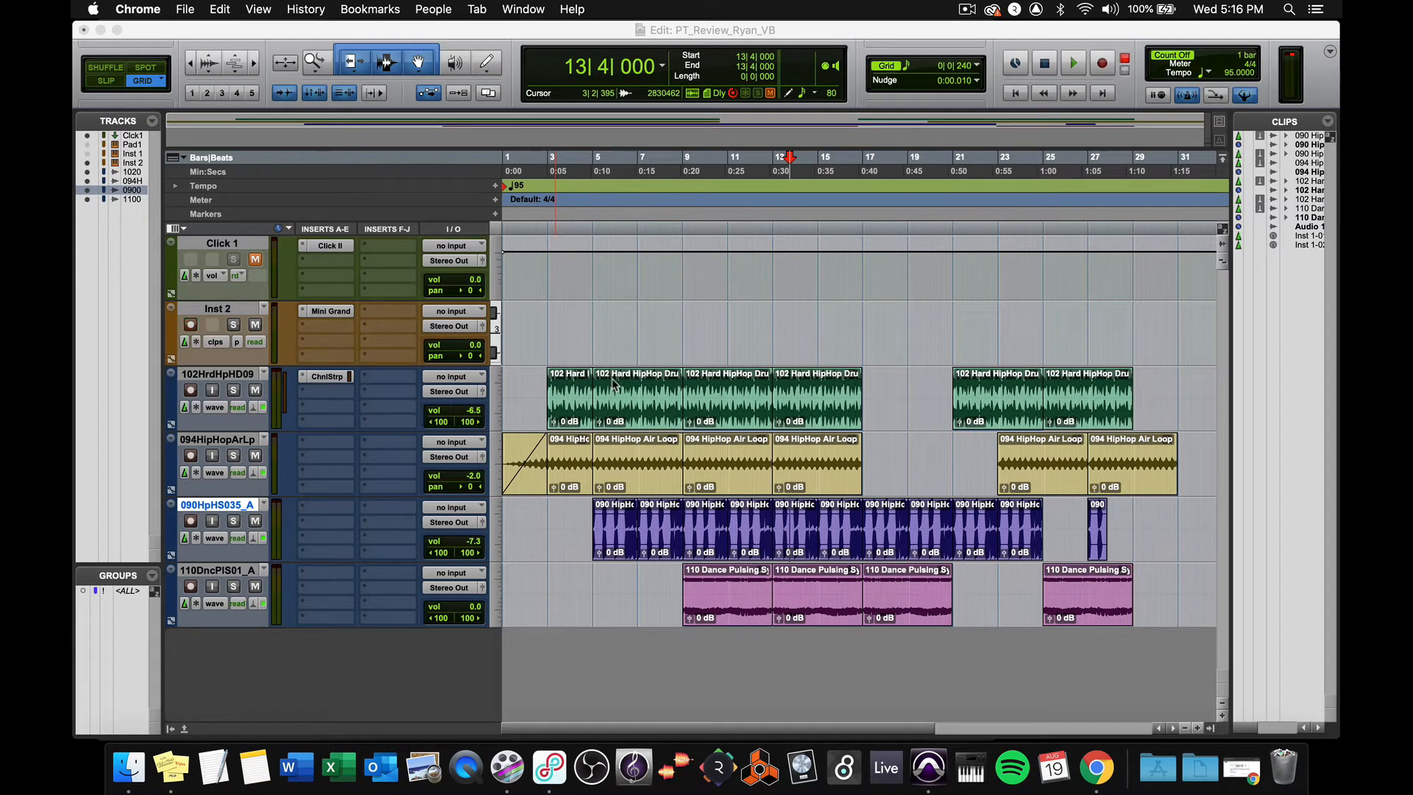
Select the drum clips from bar 5 through bar 13
click(634, 407)
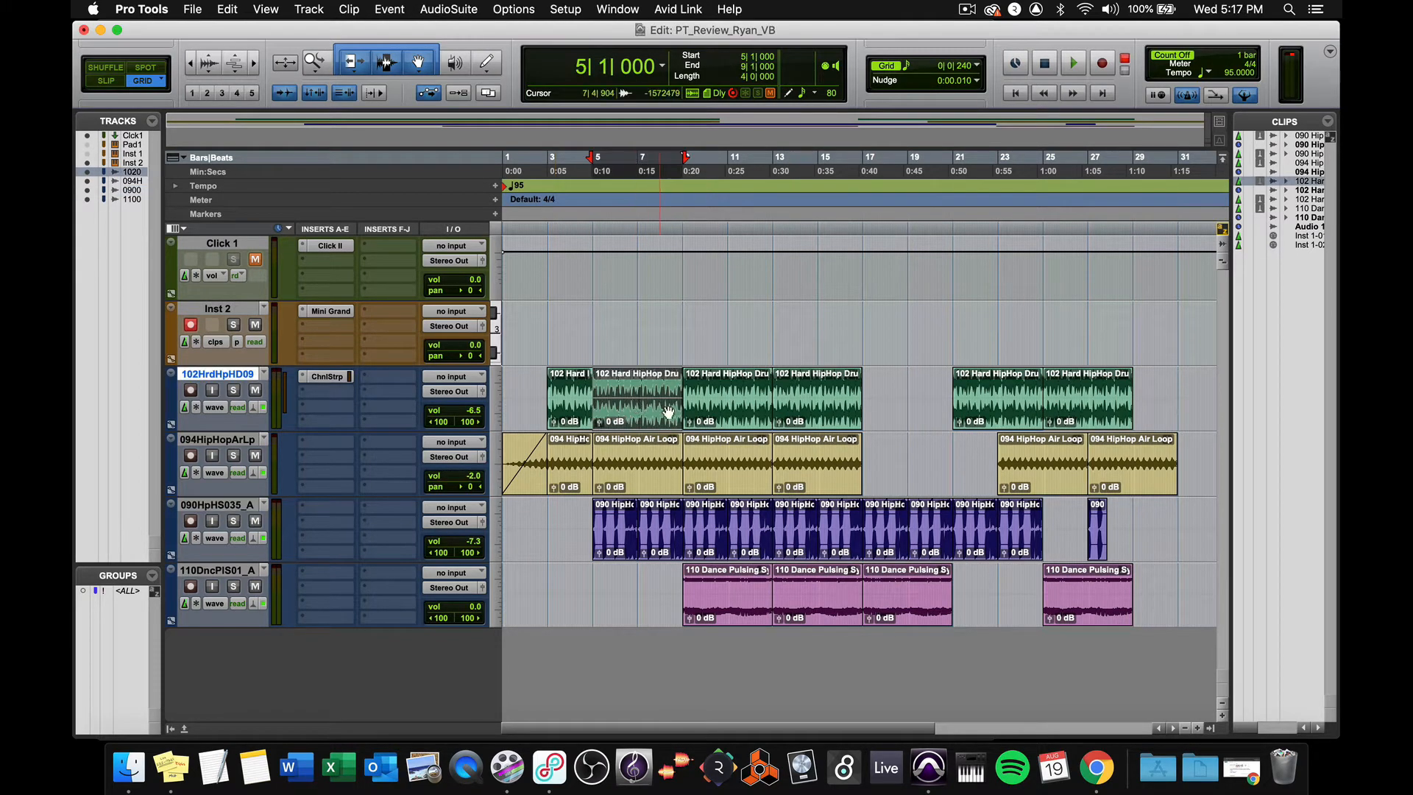
shift+click(721, 414)
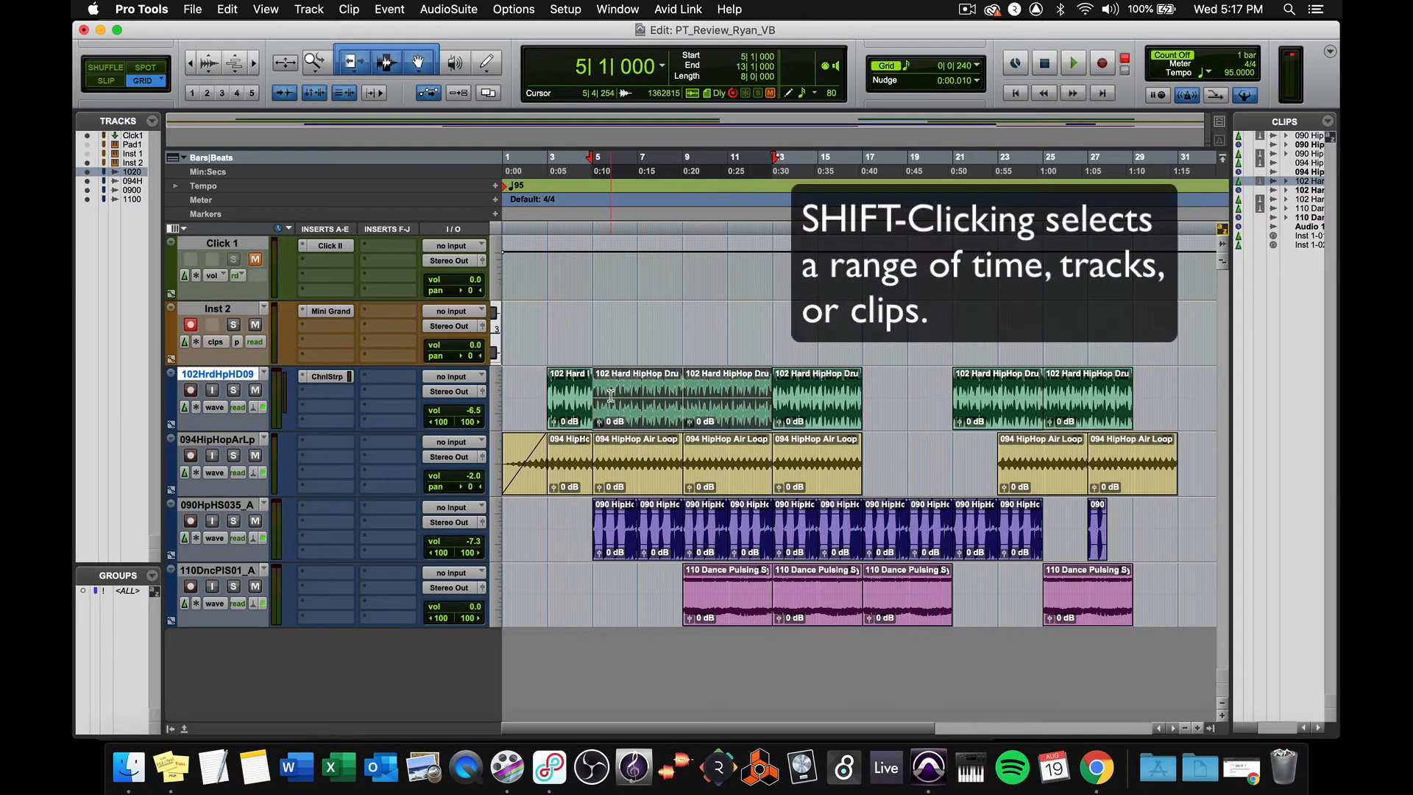
click(626, 312)
click(635, 405)
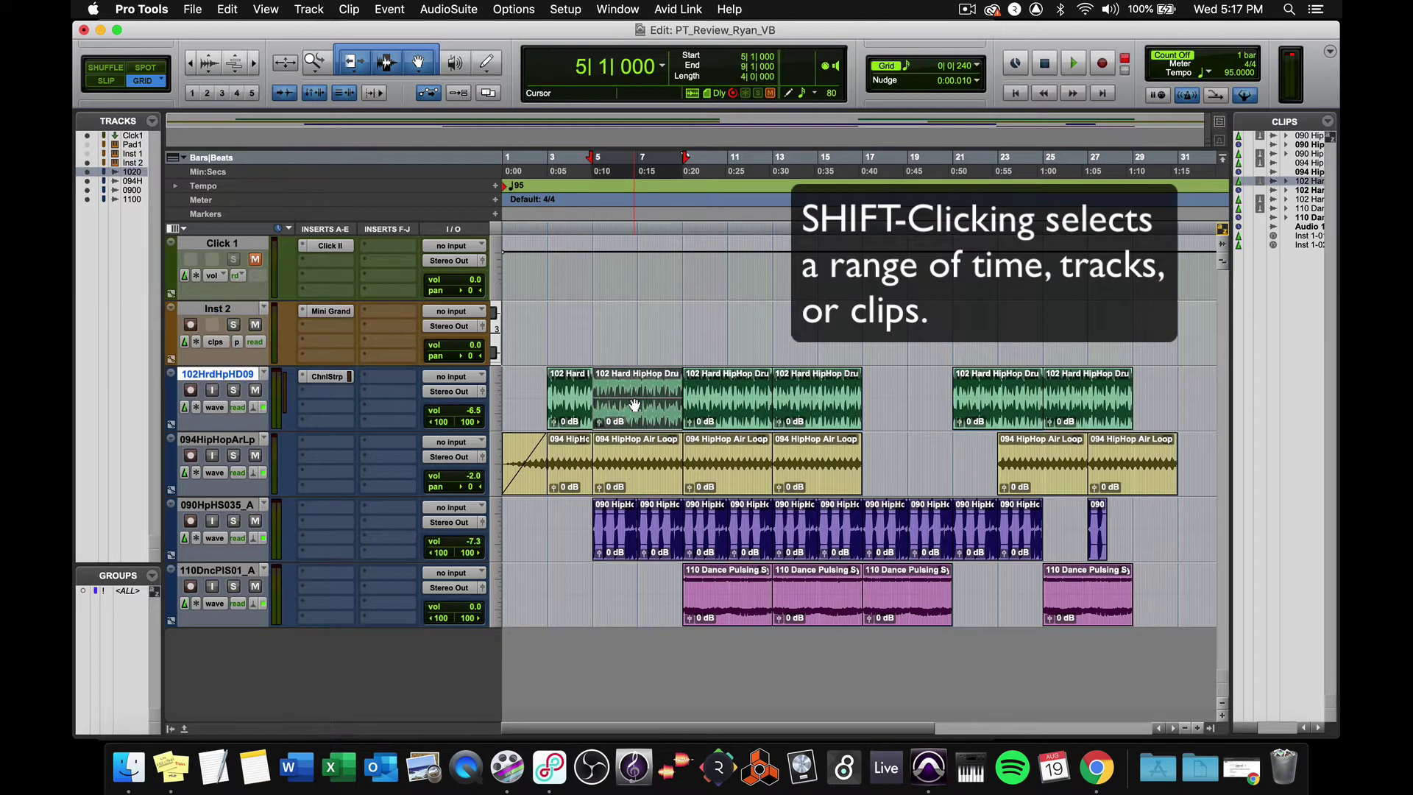
shift+click(724, 413)
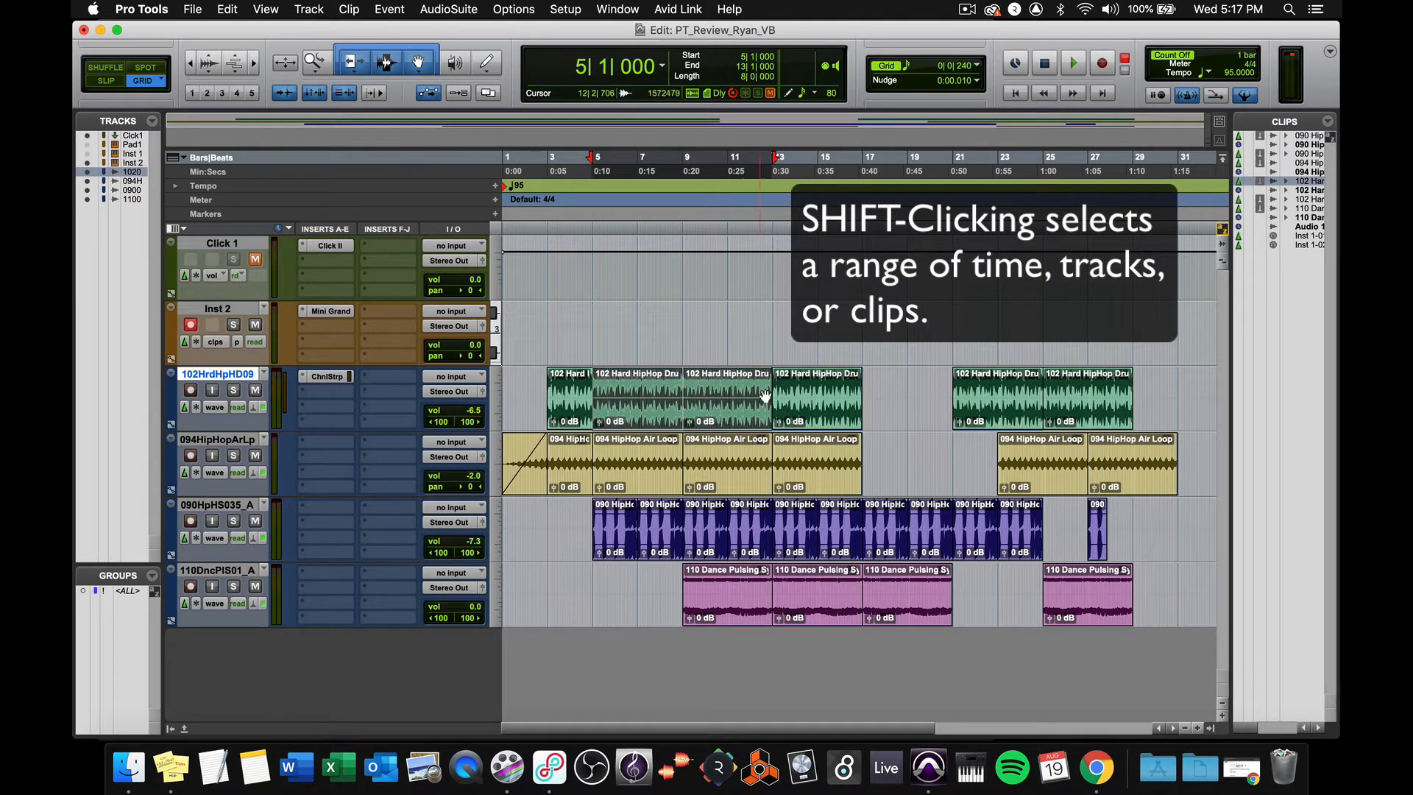
Switch the transport's playback mode to Loop
right_click(1073, 65)
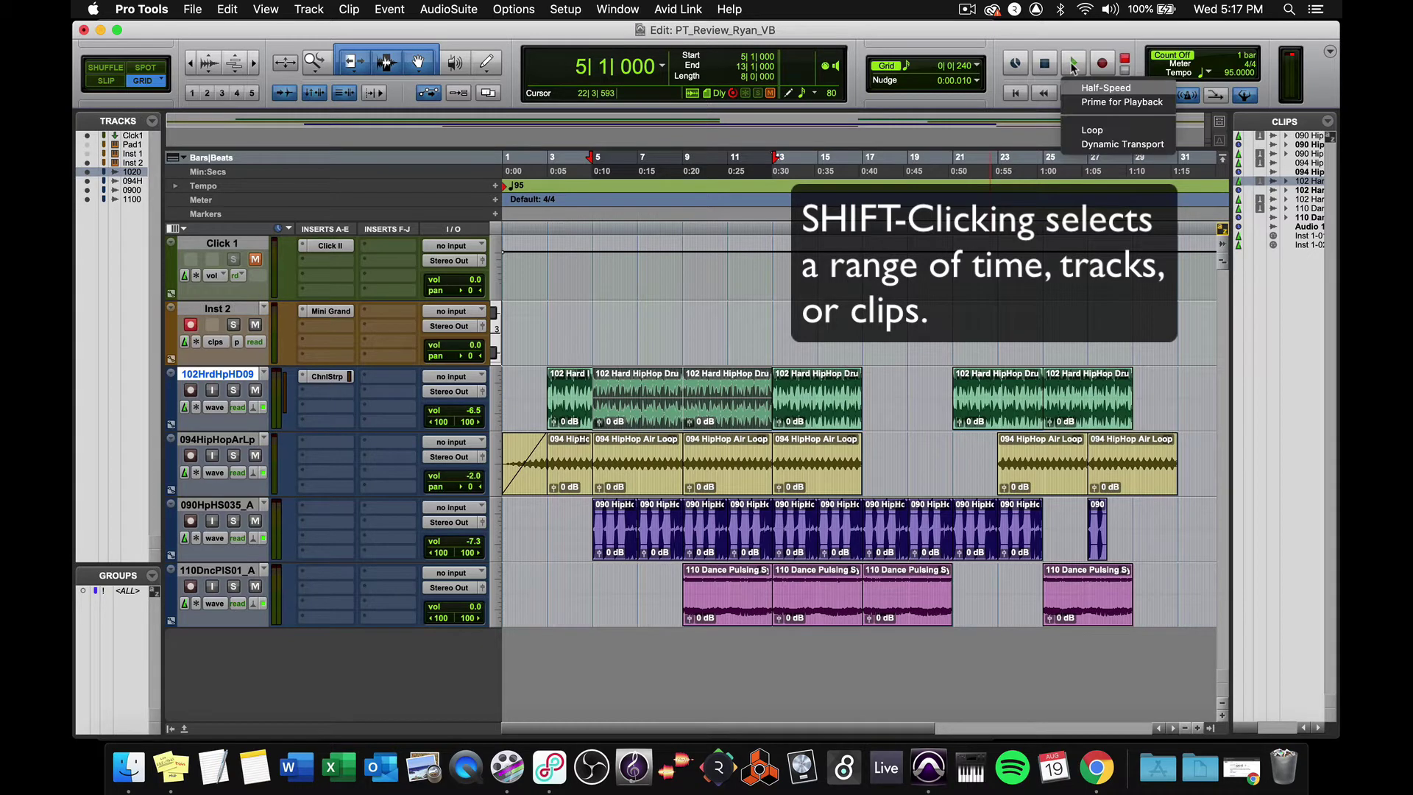
click(1071, 132)
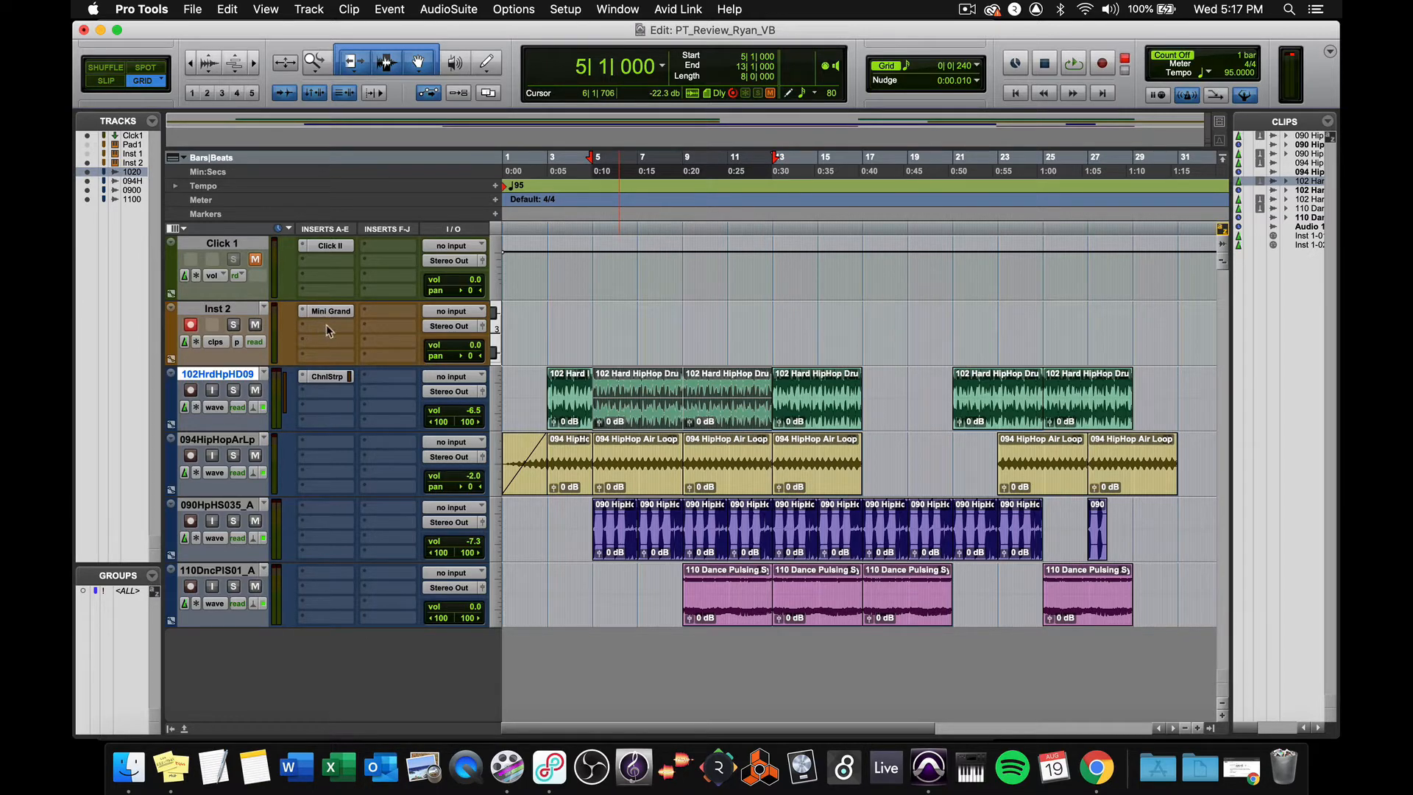
Rename the Inst 2 track to 'Piano', then play the looped section and stop
double_click(217, 310)
text(Piano)
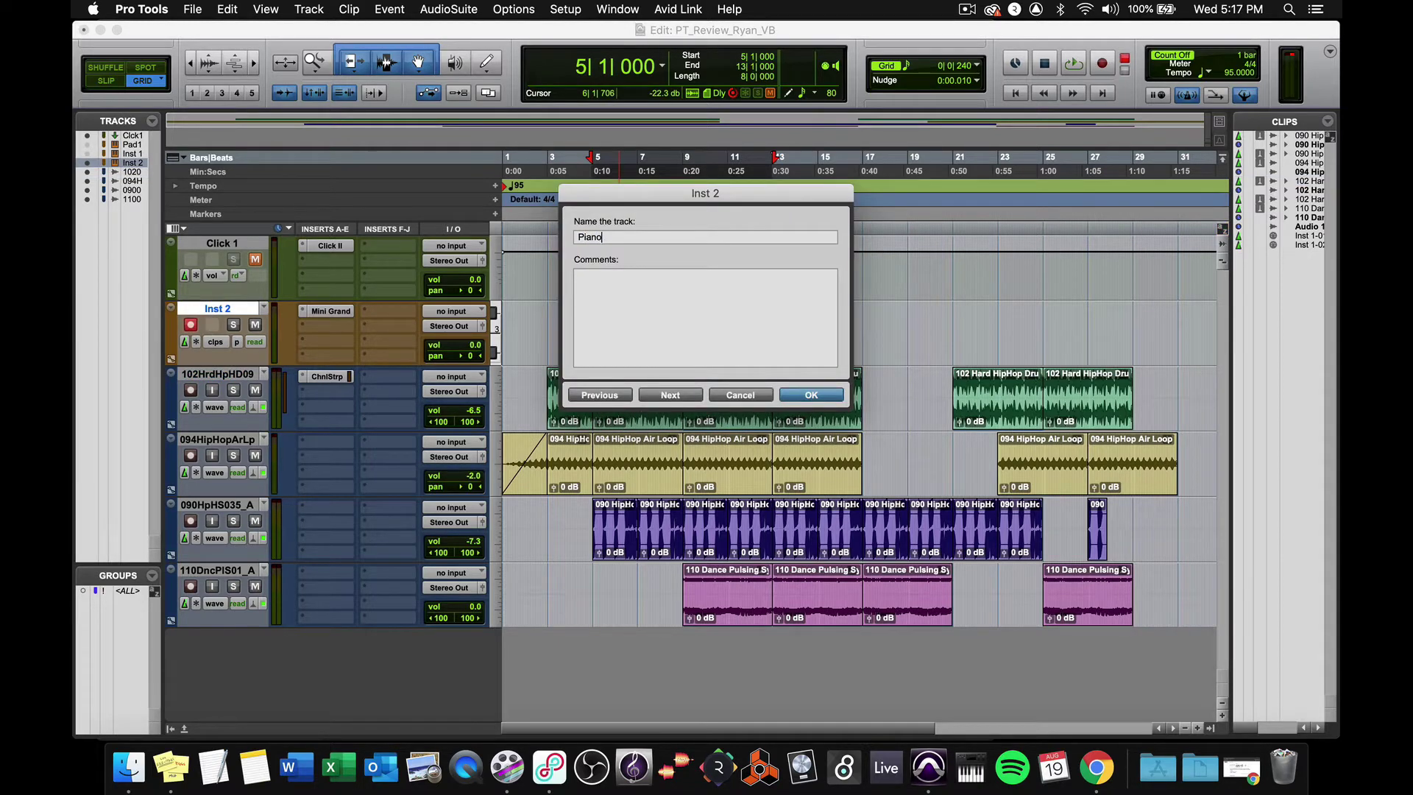
key(Return)
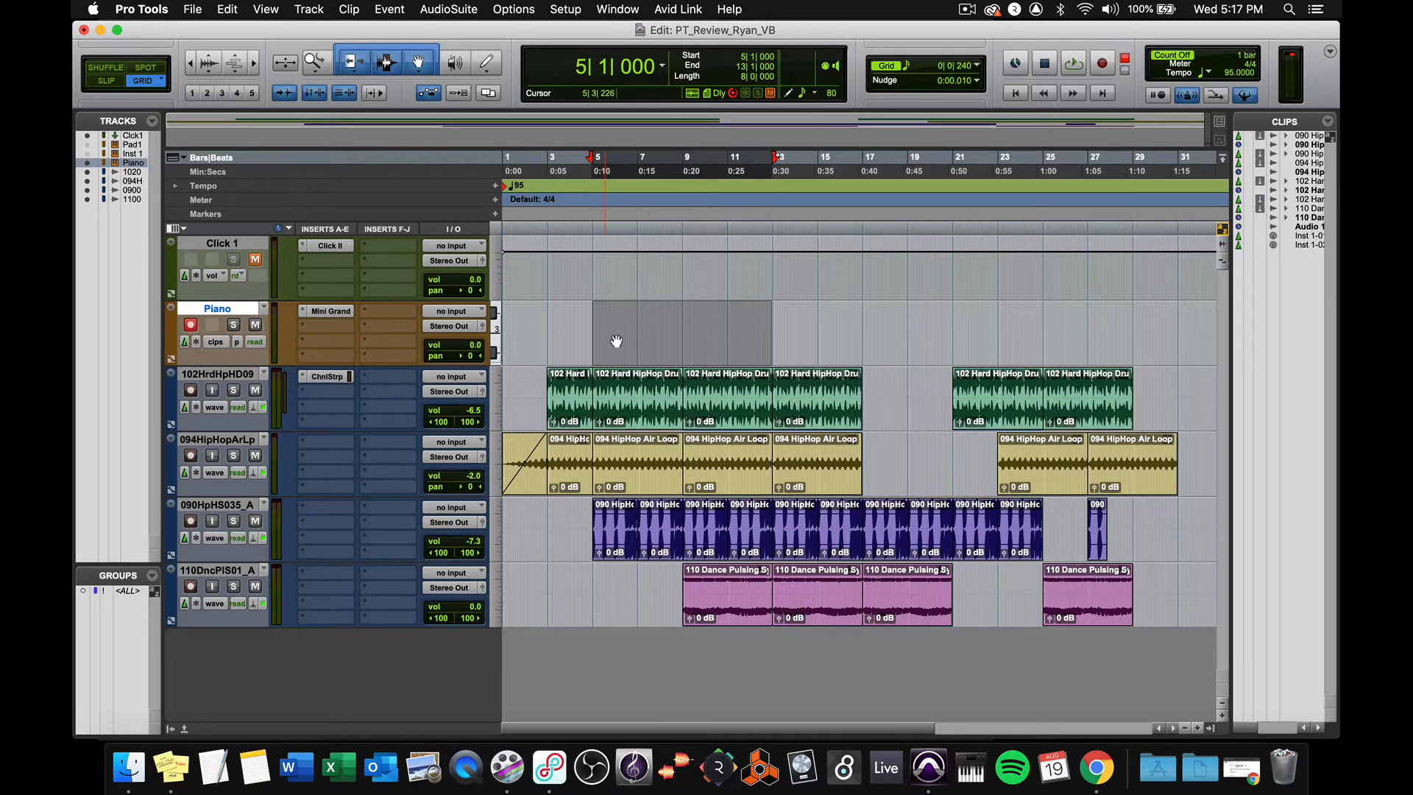
key(space)
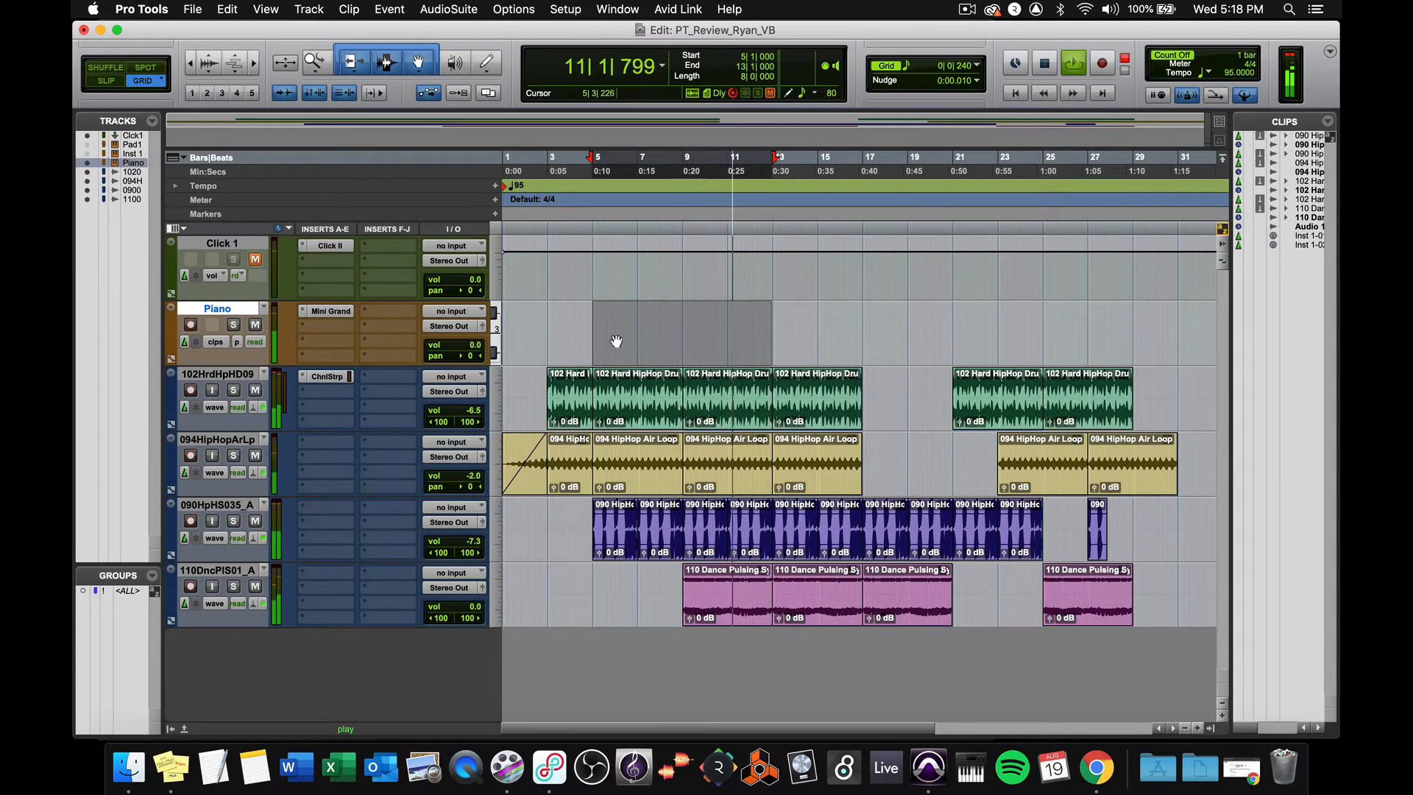
key(space)
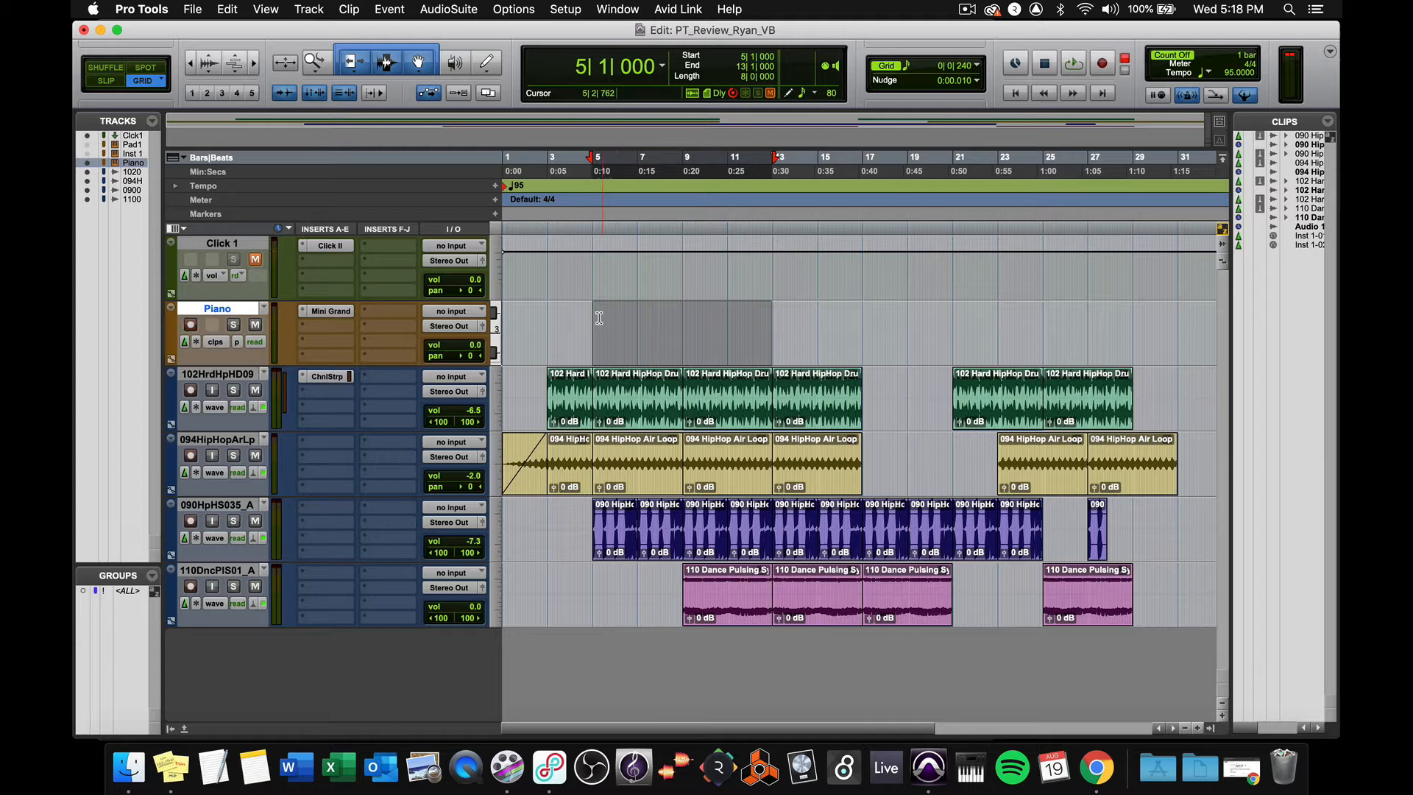
Record a piano part onto the Piano track, creating the Piano-01 clip over bars 8–13
click(592, 317)
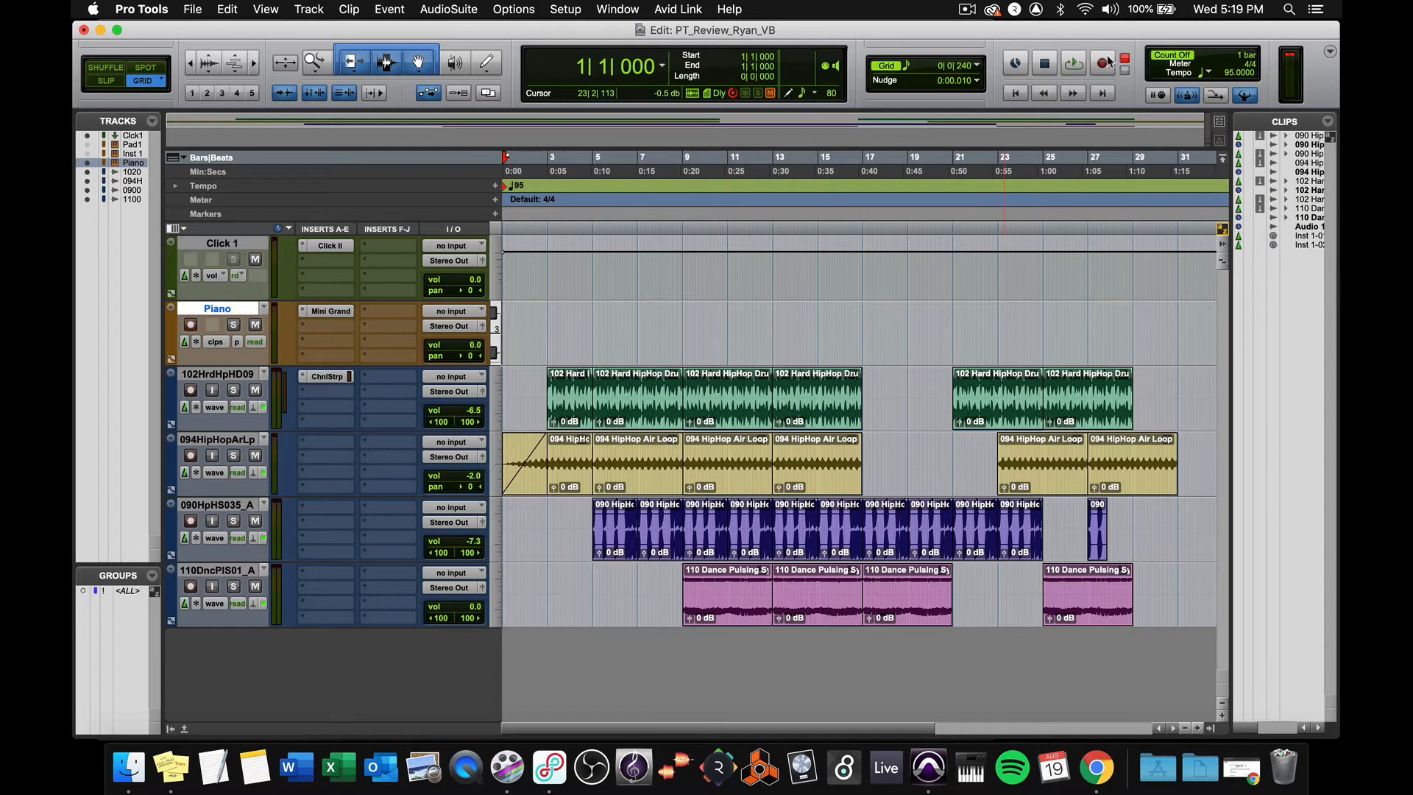
click(1073, 66)
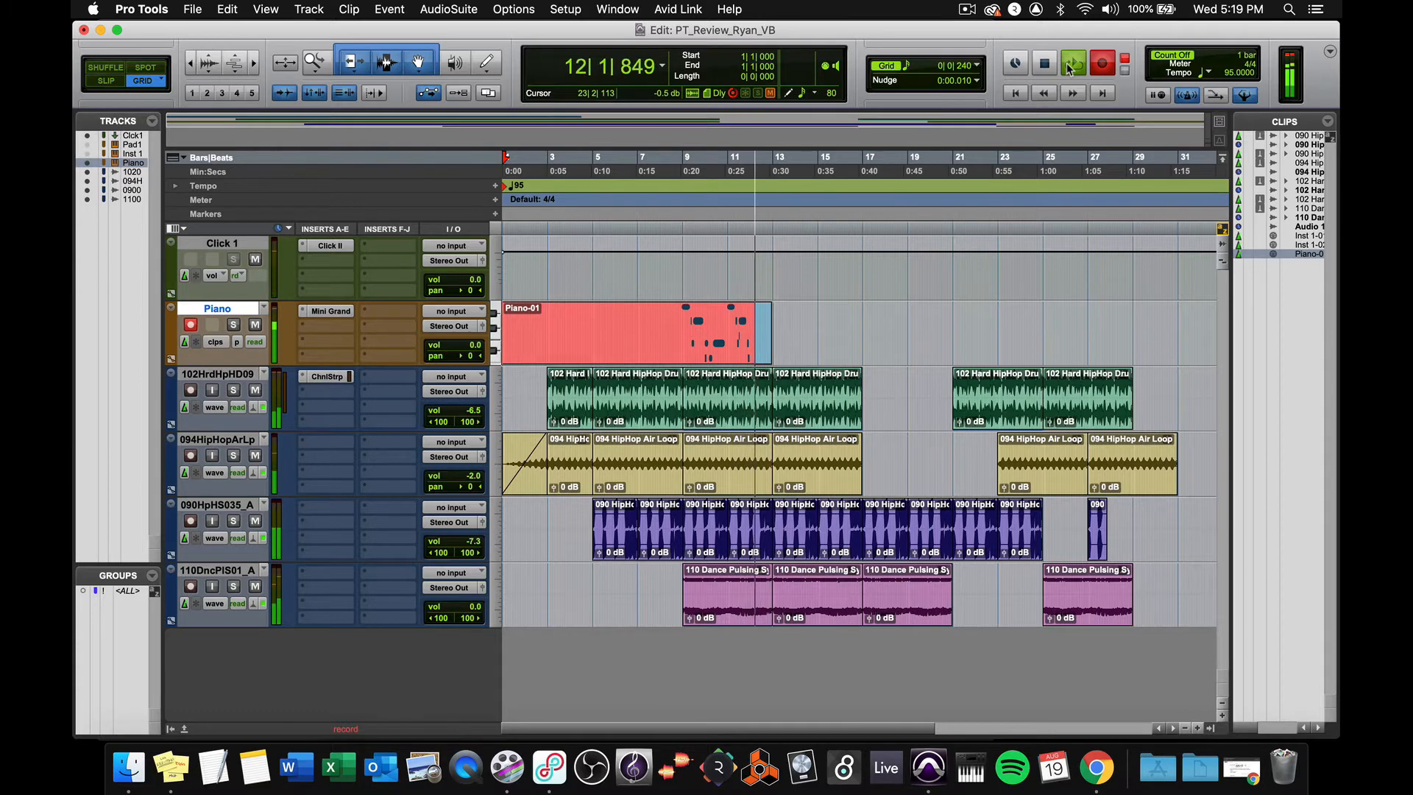
click(1068, 66)
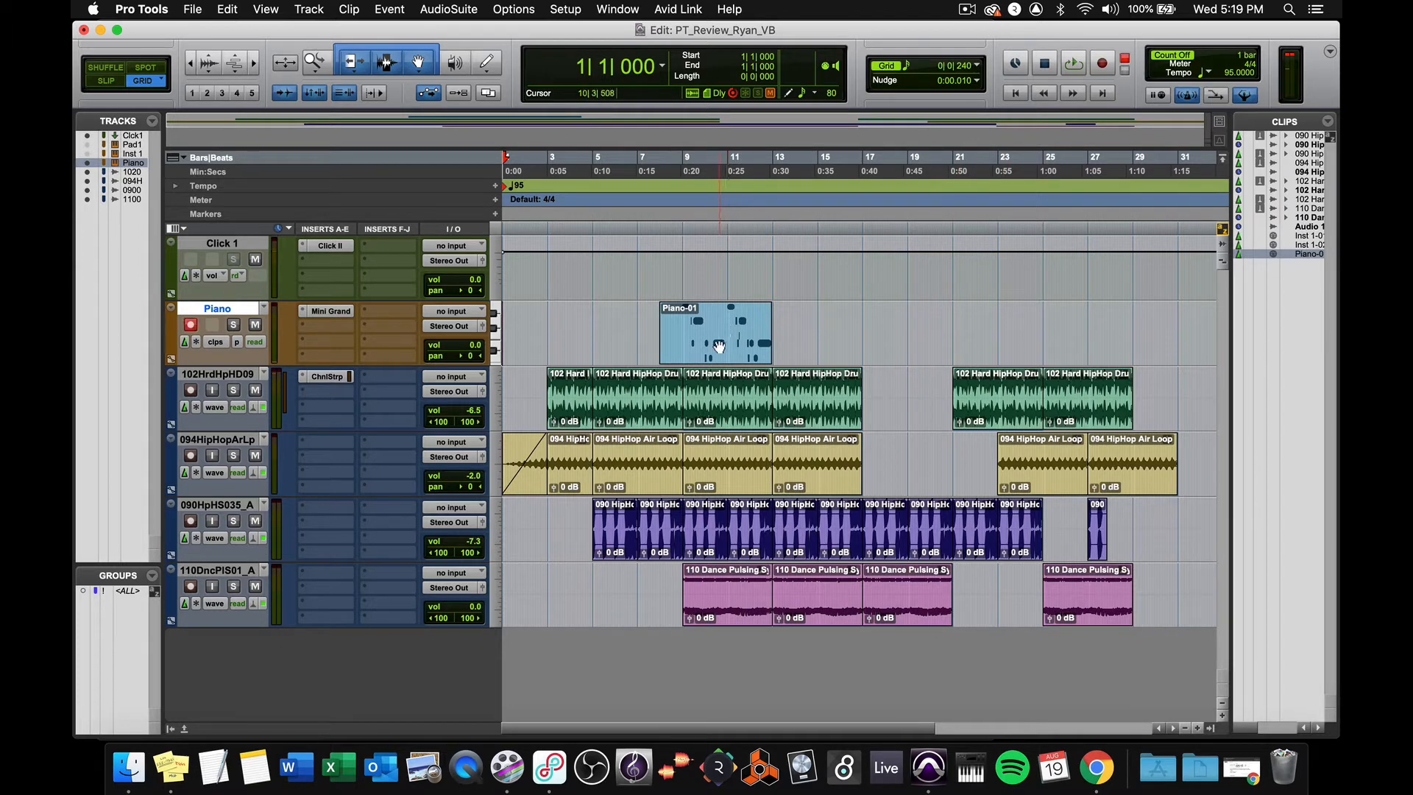
Edit Piano-01's notes, auditioning from bar 9 and deleting the stray short note near bar 10
double_click(714, 350)
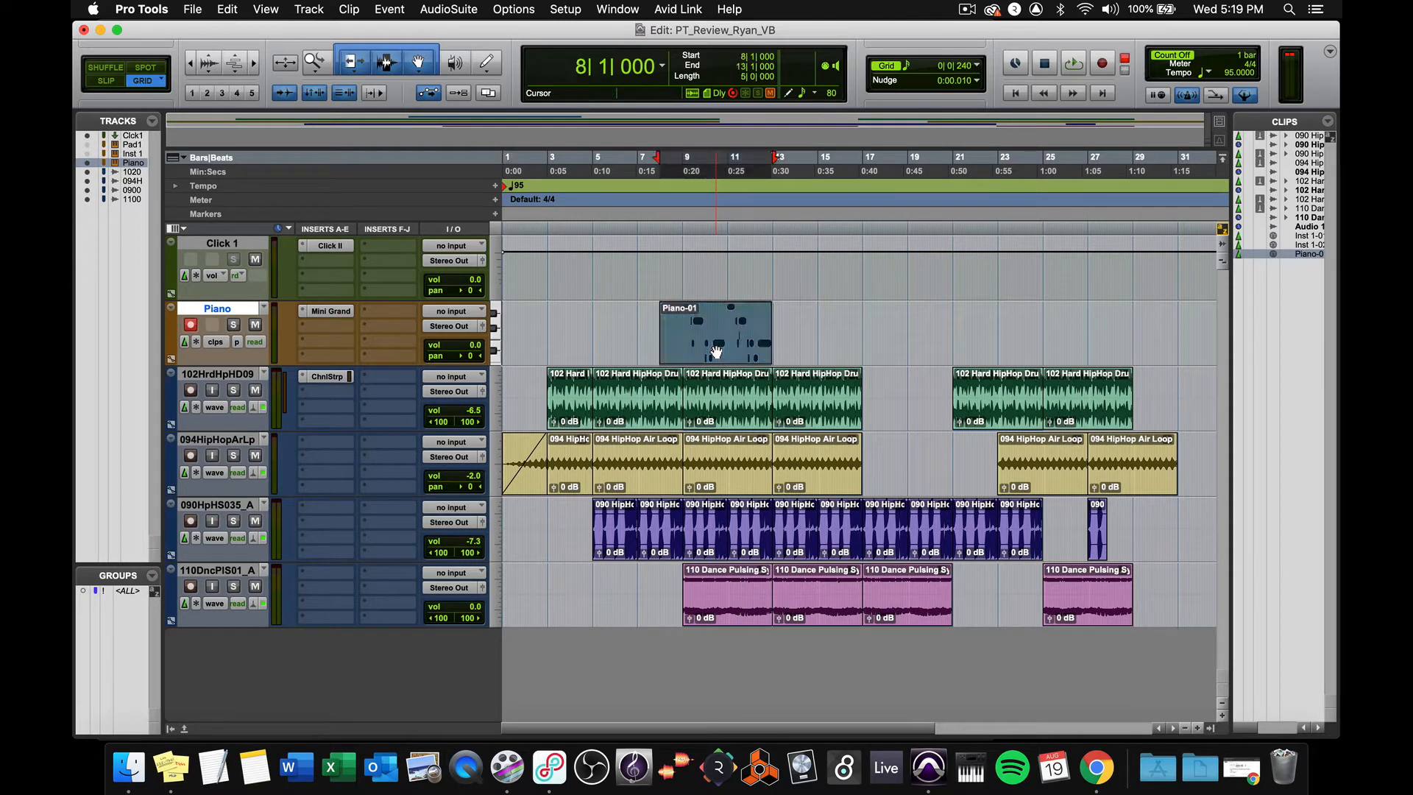
click(671, 222)
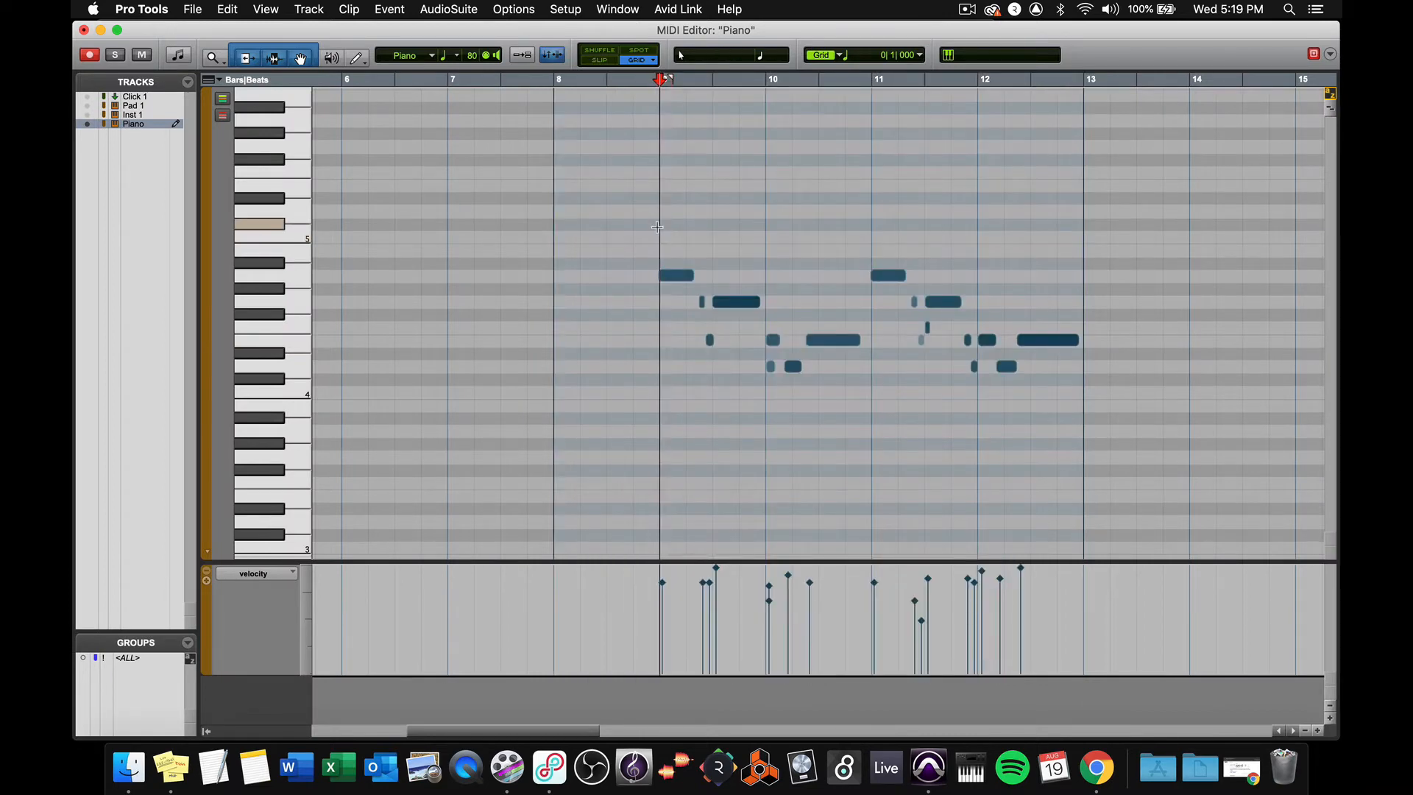
key(space)
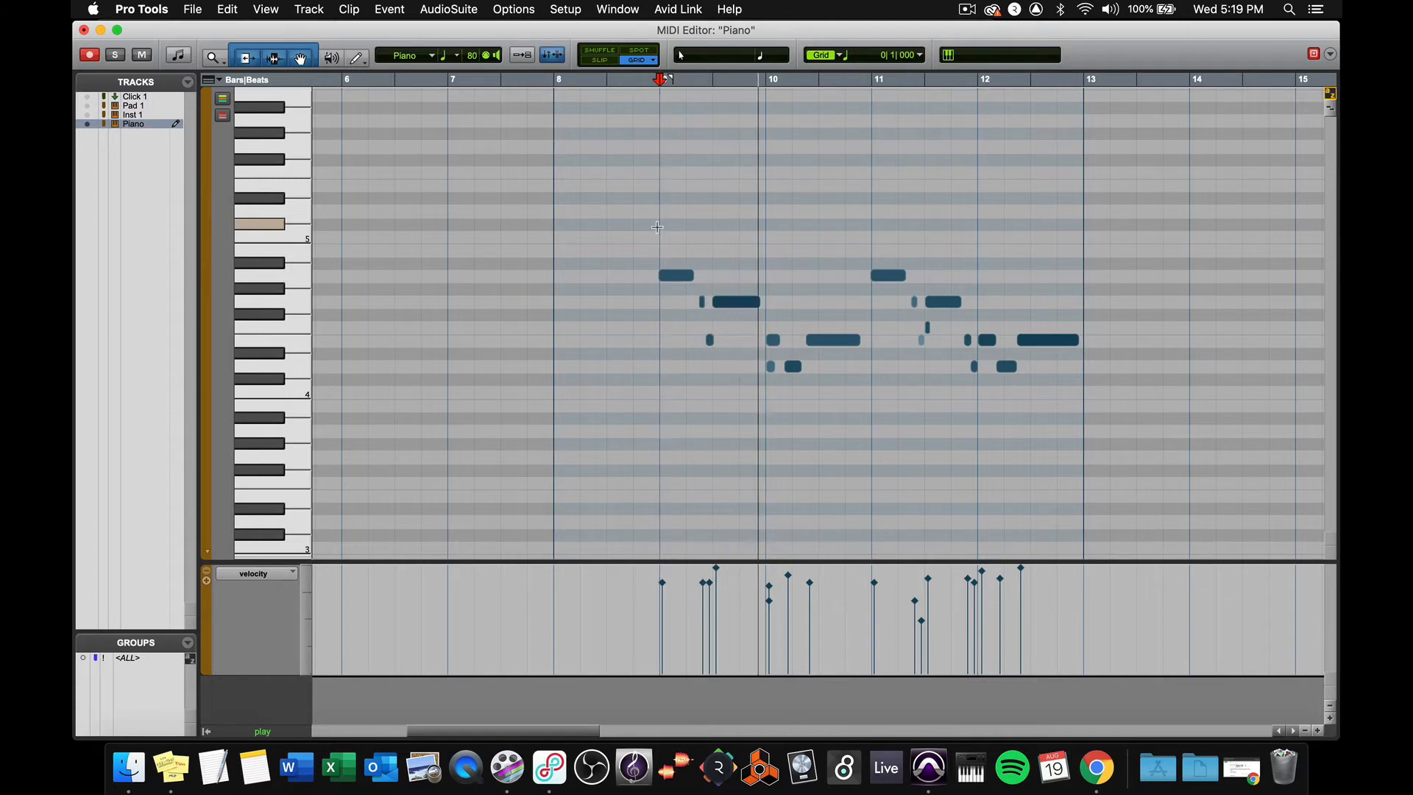
key(space)
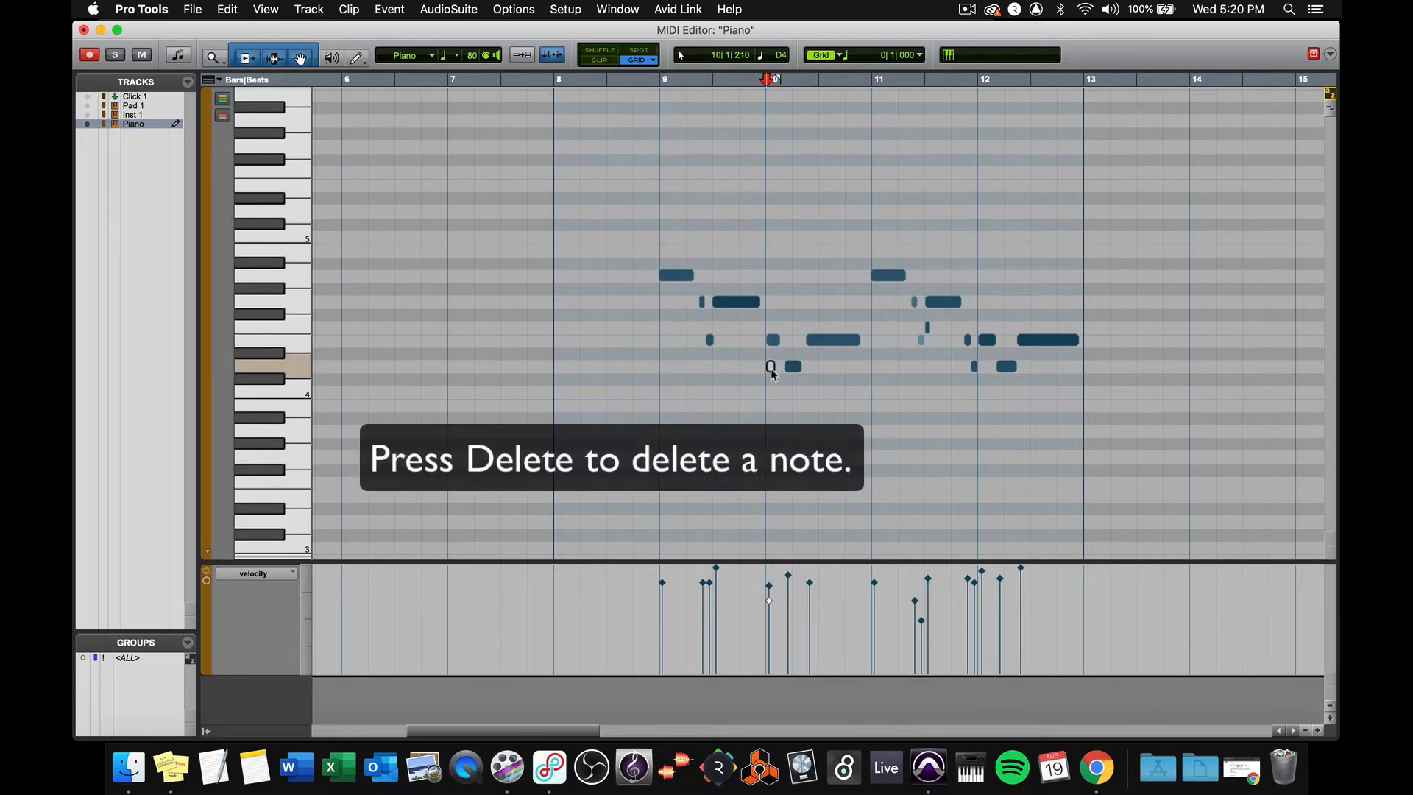
key(Delete)
key(space)
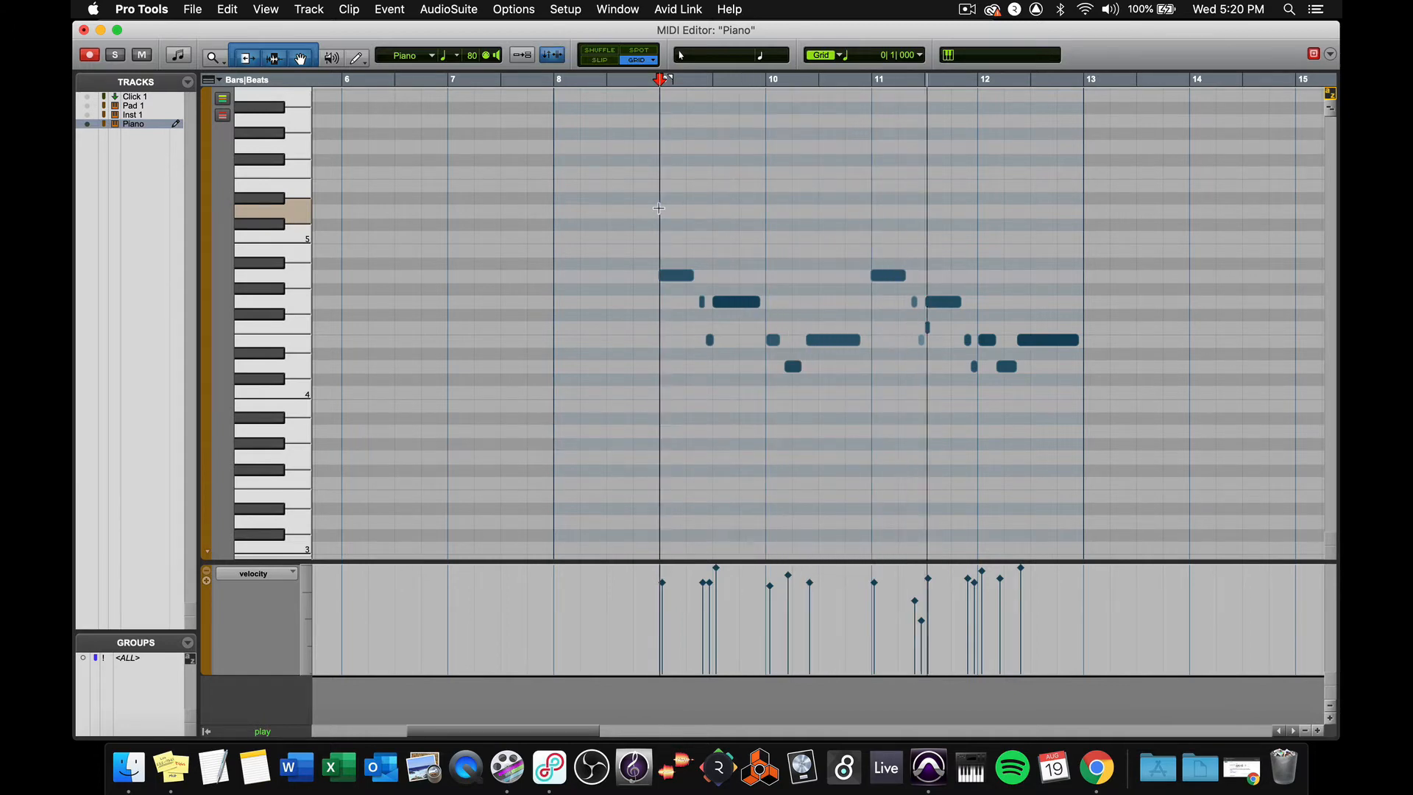
key(space)
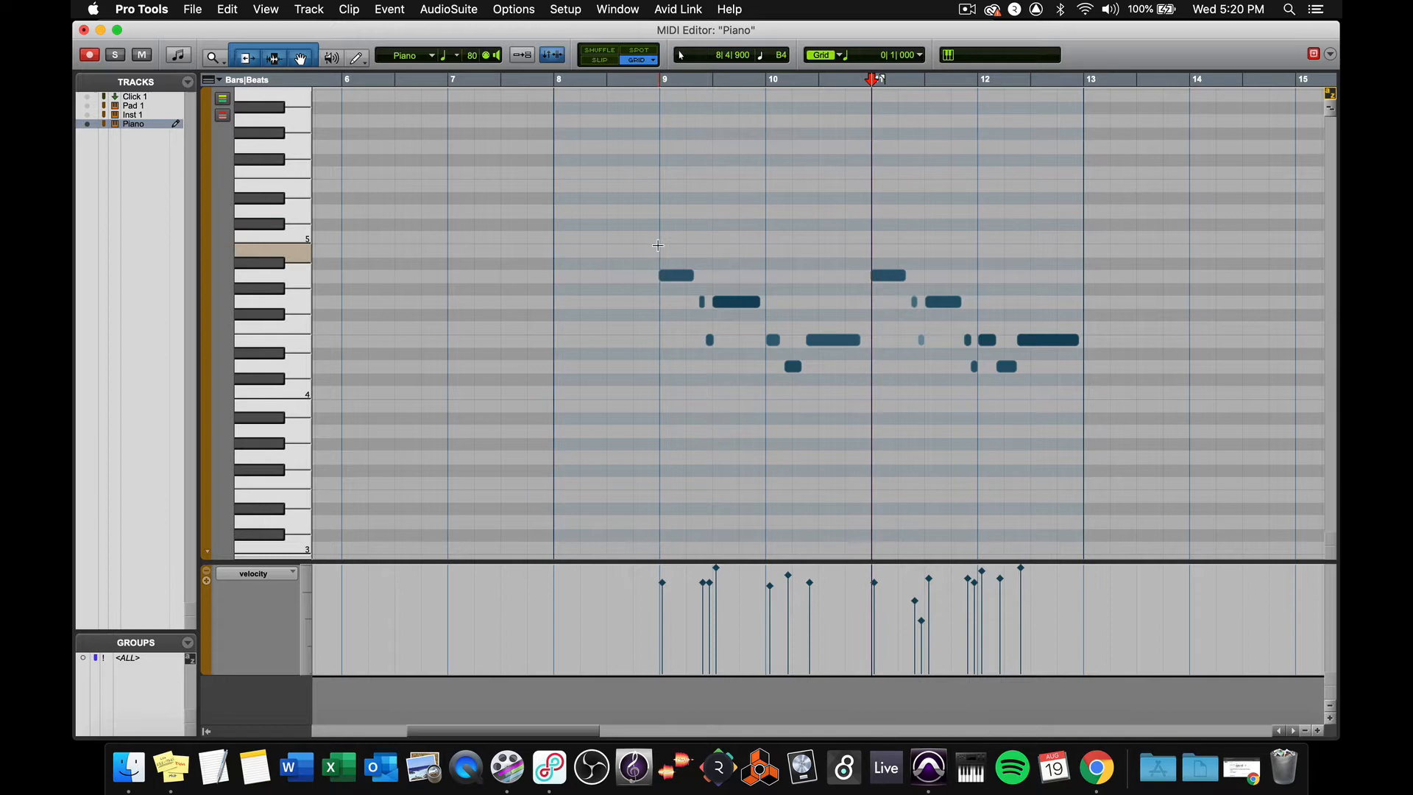
Replace the notes in bars 11–12 with a duplicate of the bars 9–10 phrase and audition it
drag(659, 244, 864, 381)
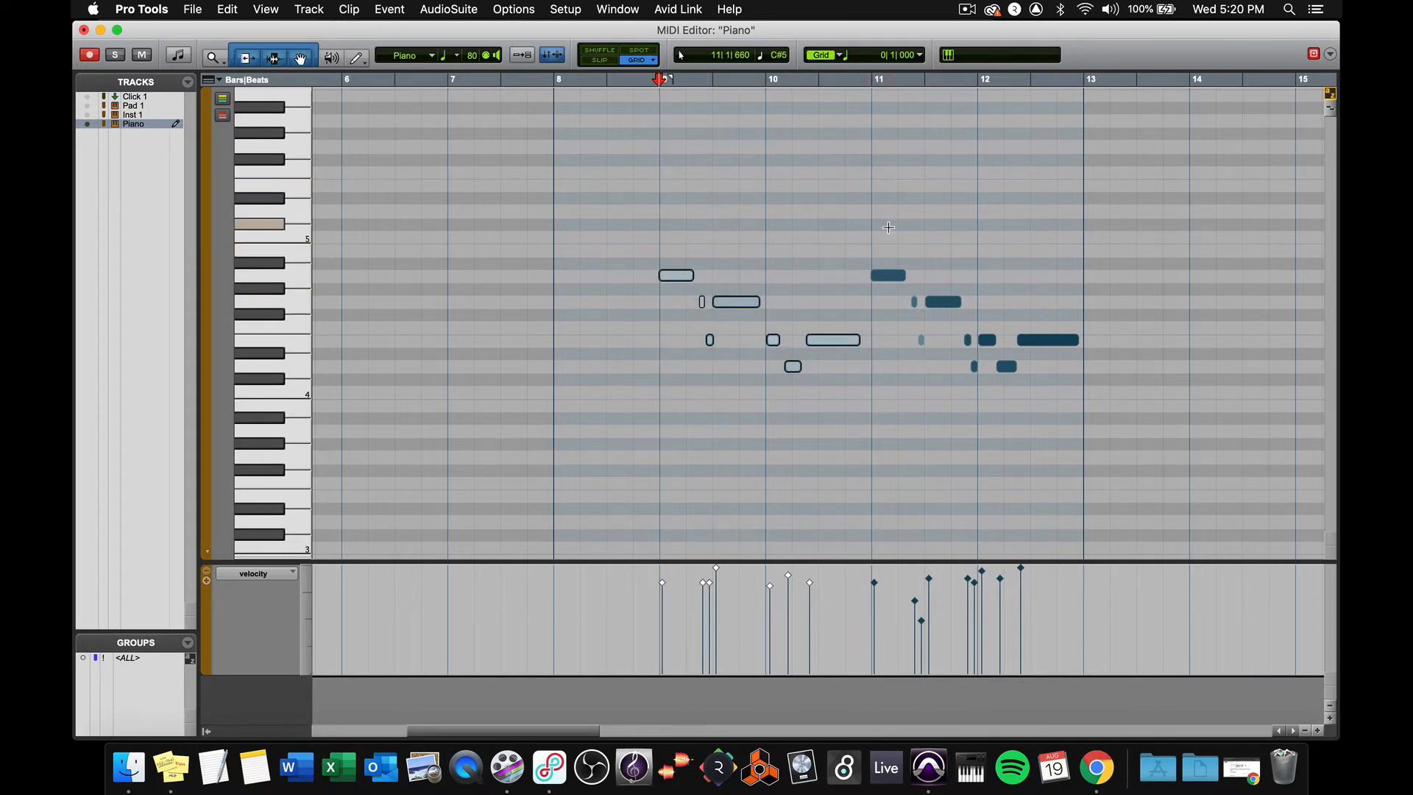
drag(887, 228, 1063, 425)
key(BackSpace)
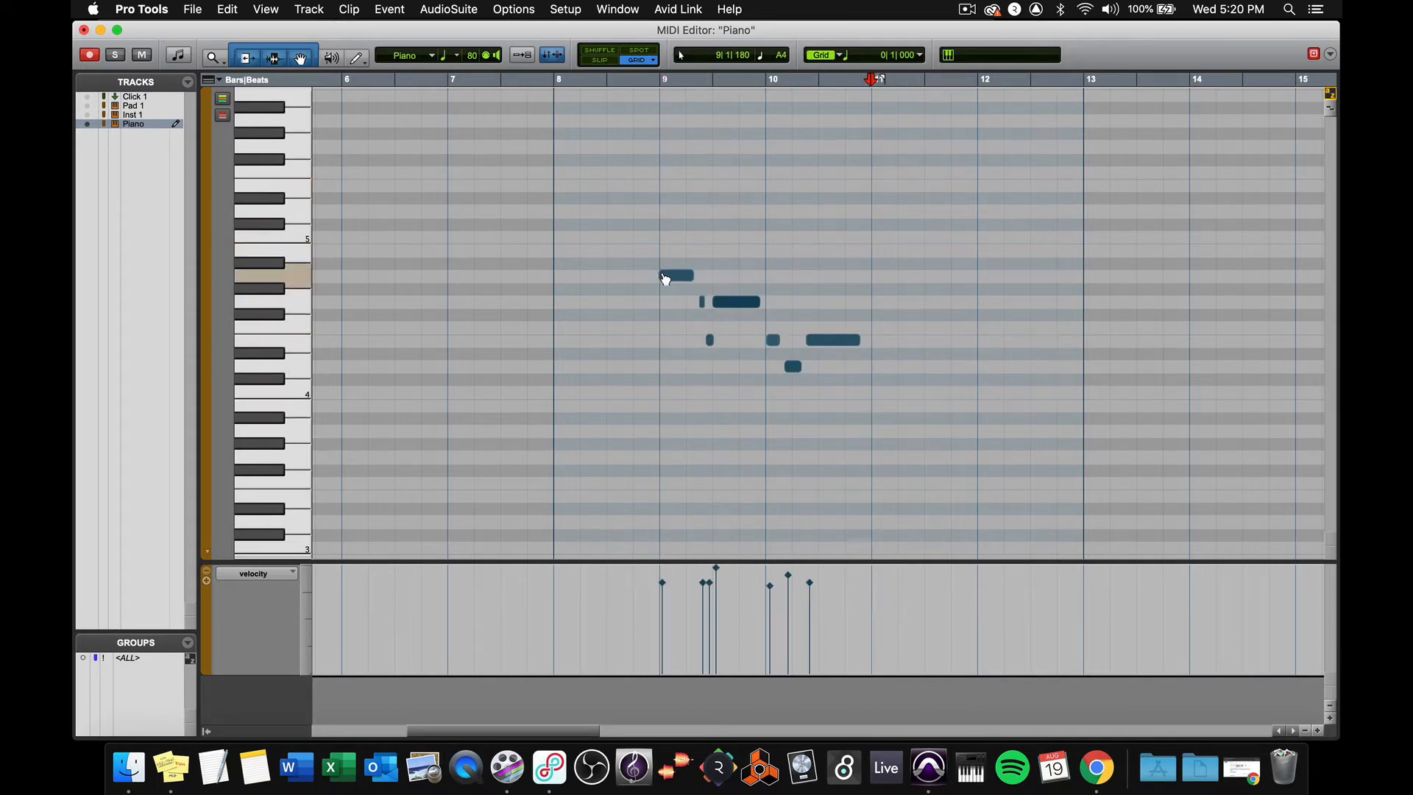
drag(660, 252, 841, 407)
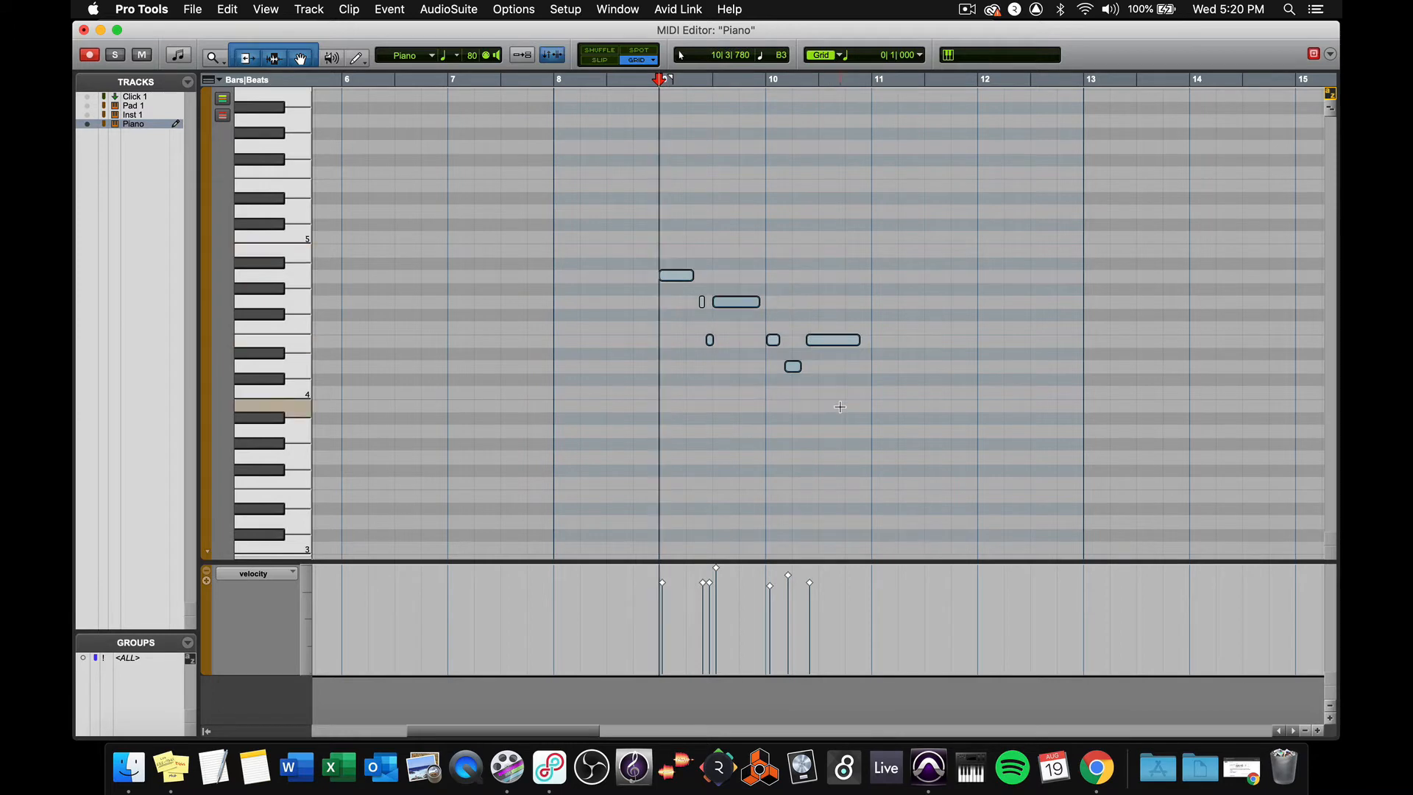
key(cmd+d)
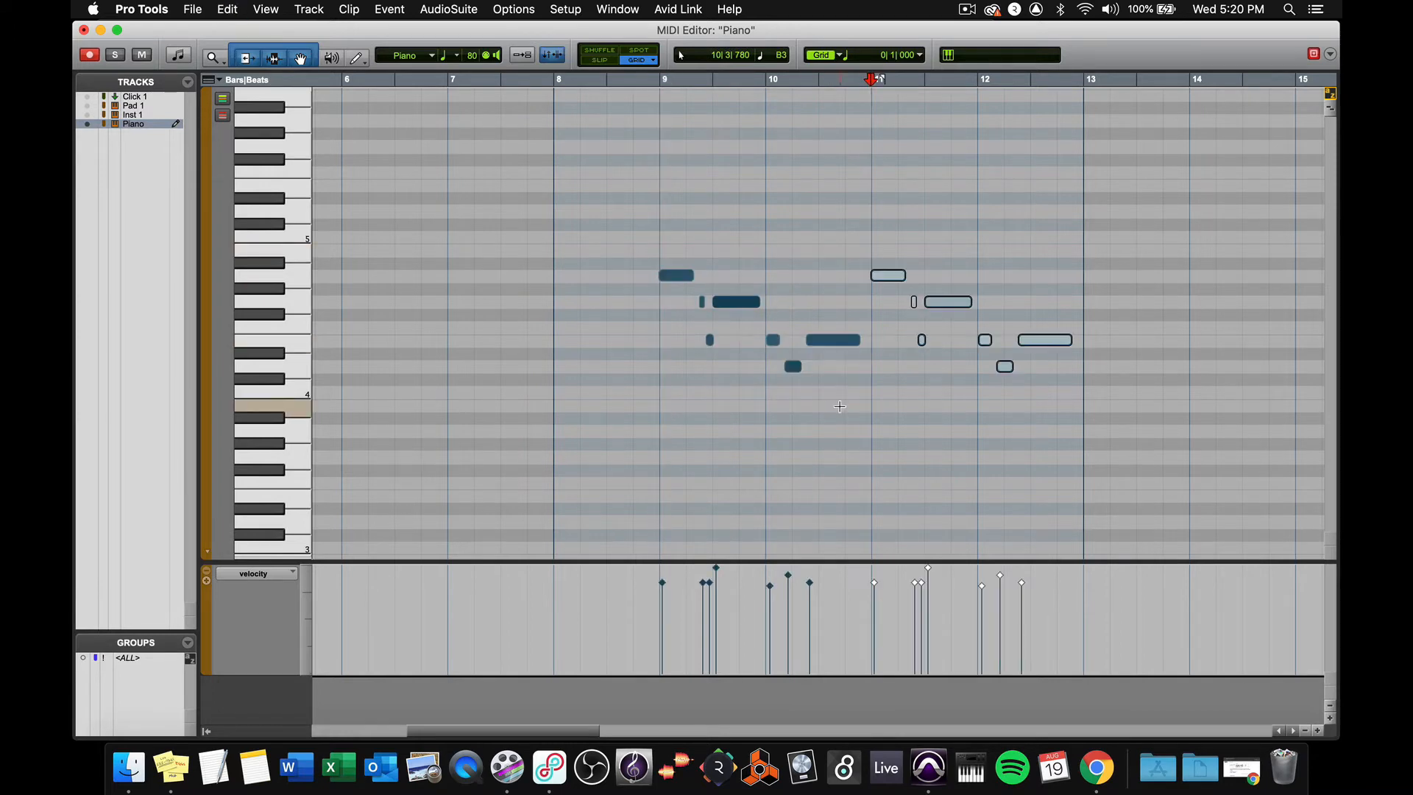
click(635, 217)
key(space)
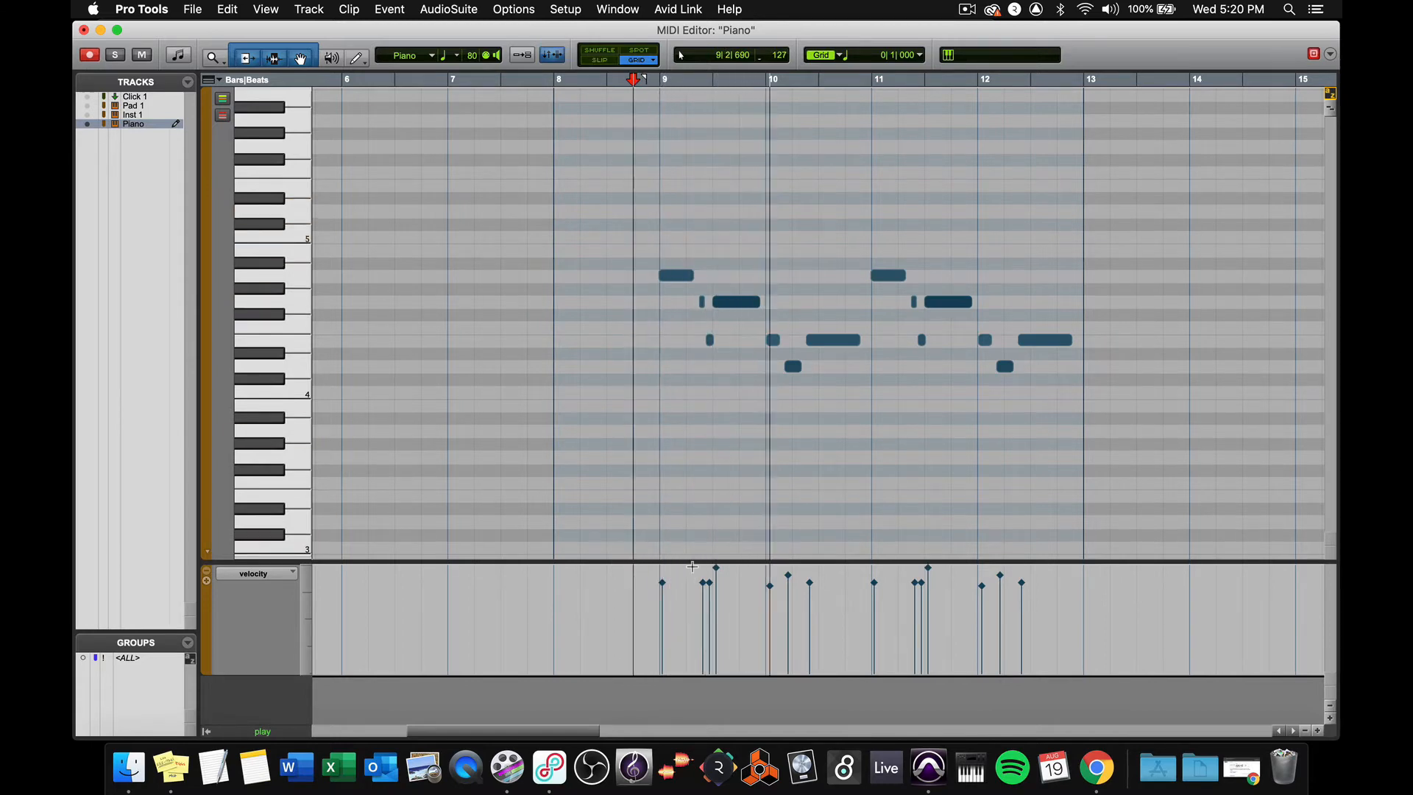
Transpose the final note at bar 12 beat 3 to a higher pitch and audition it
click(734, 302)
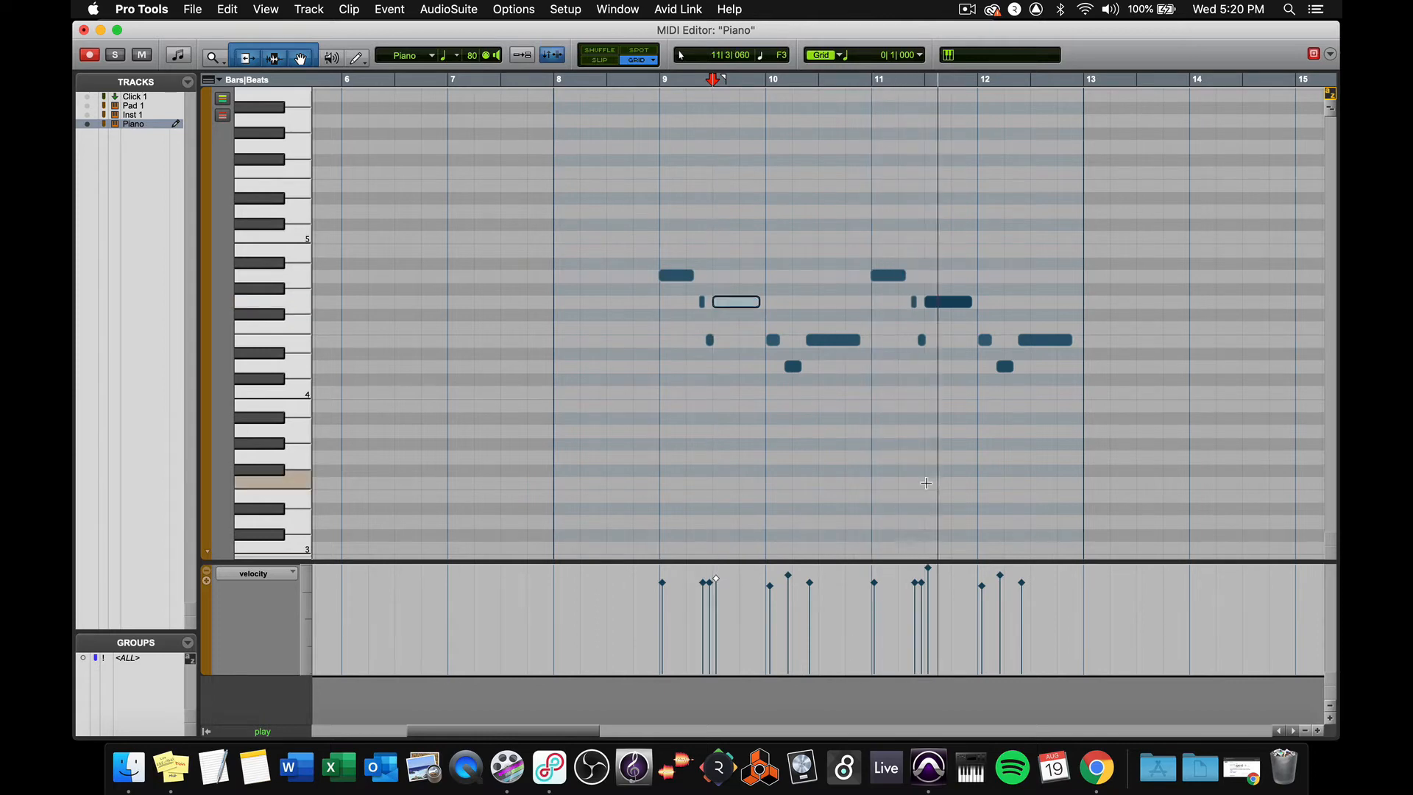
click(1047, 341)
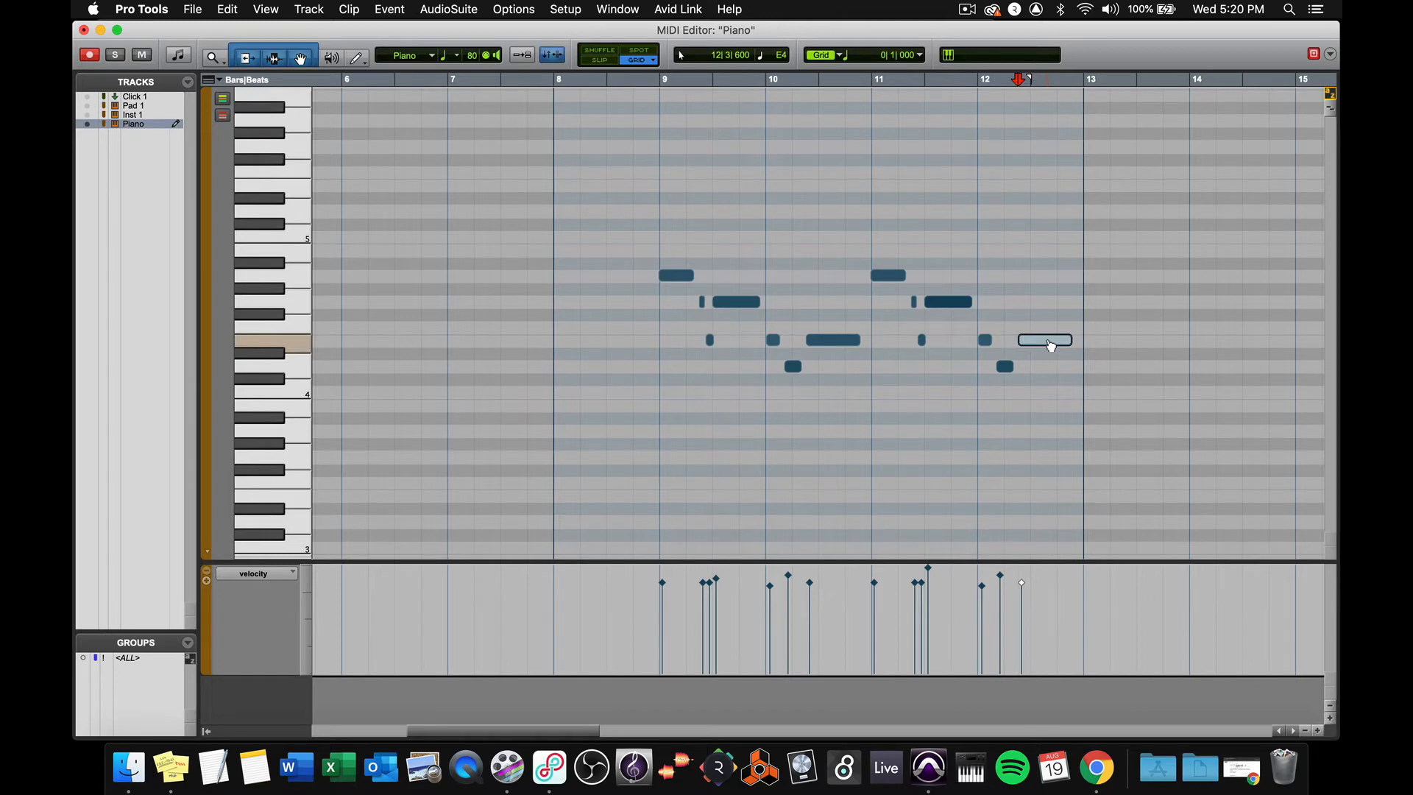
key(Up)
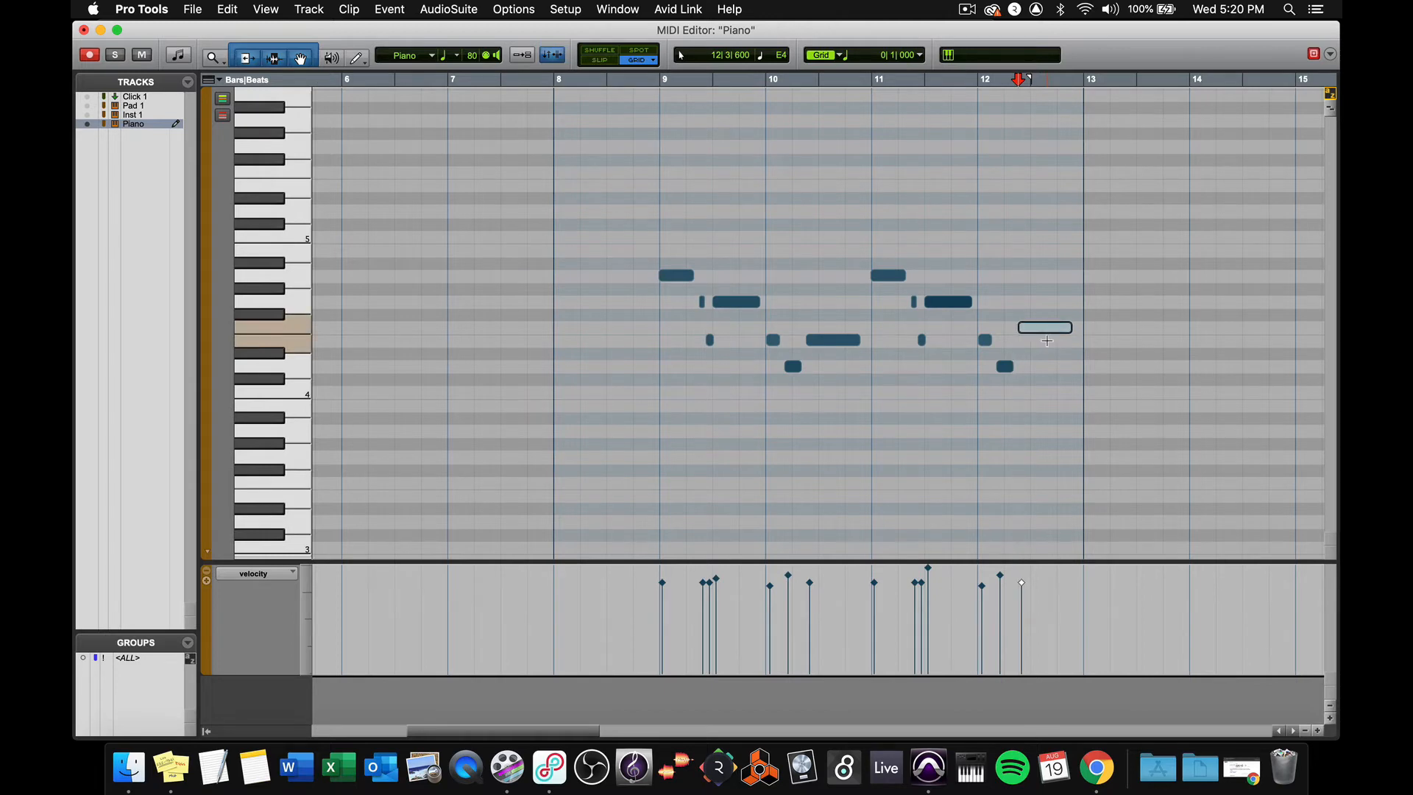
key(Up)
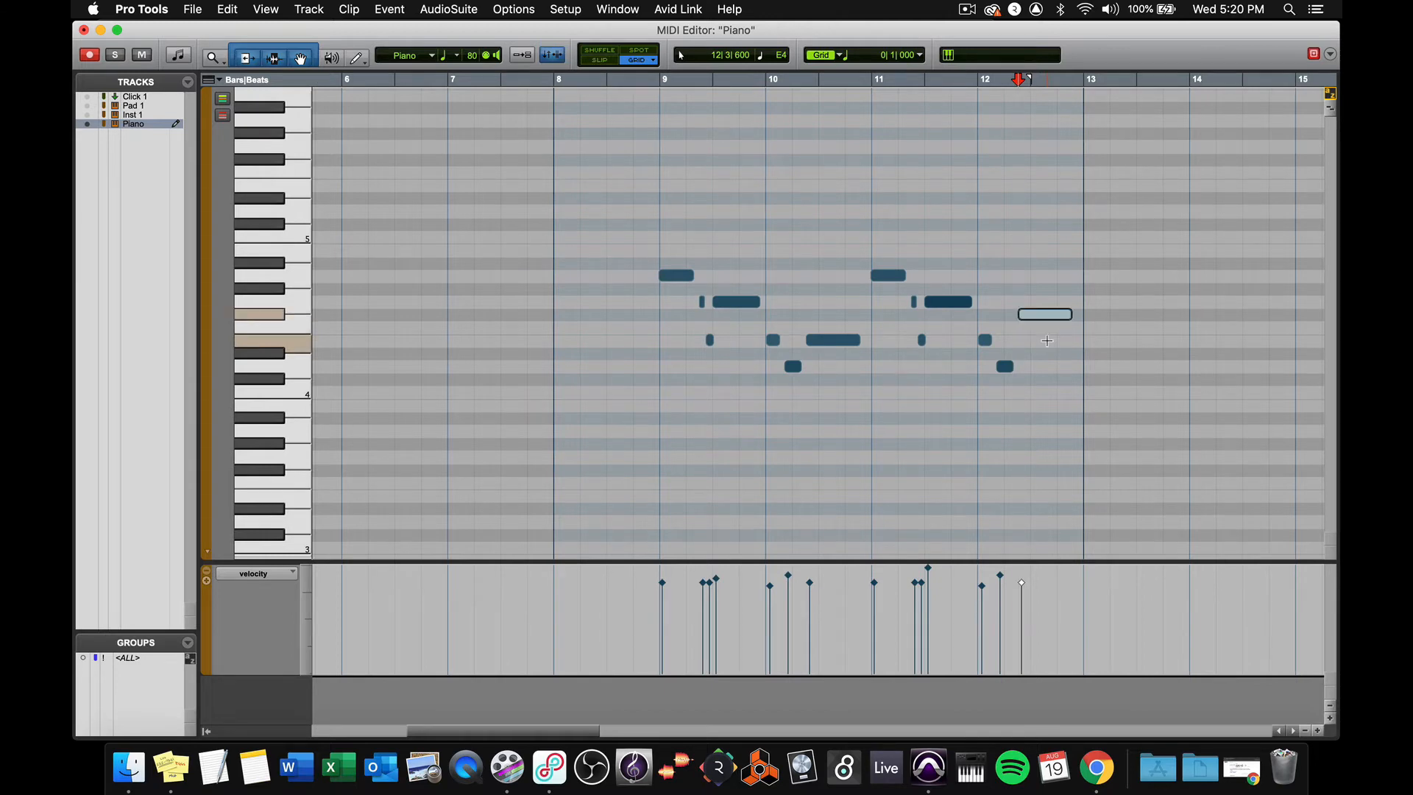
key(Down)
key(Down)
key(Down)
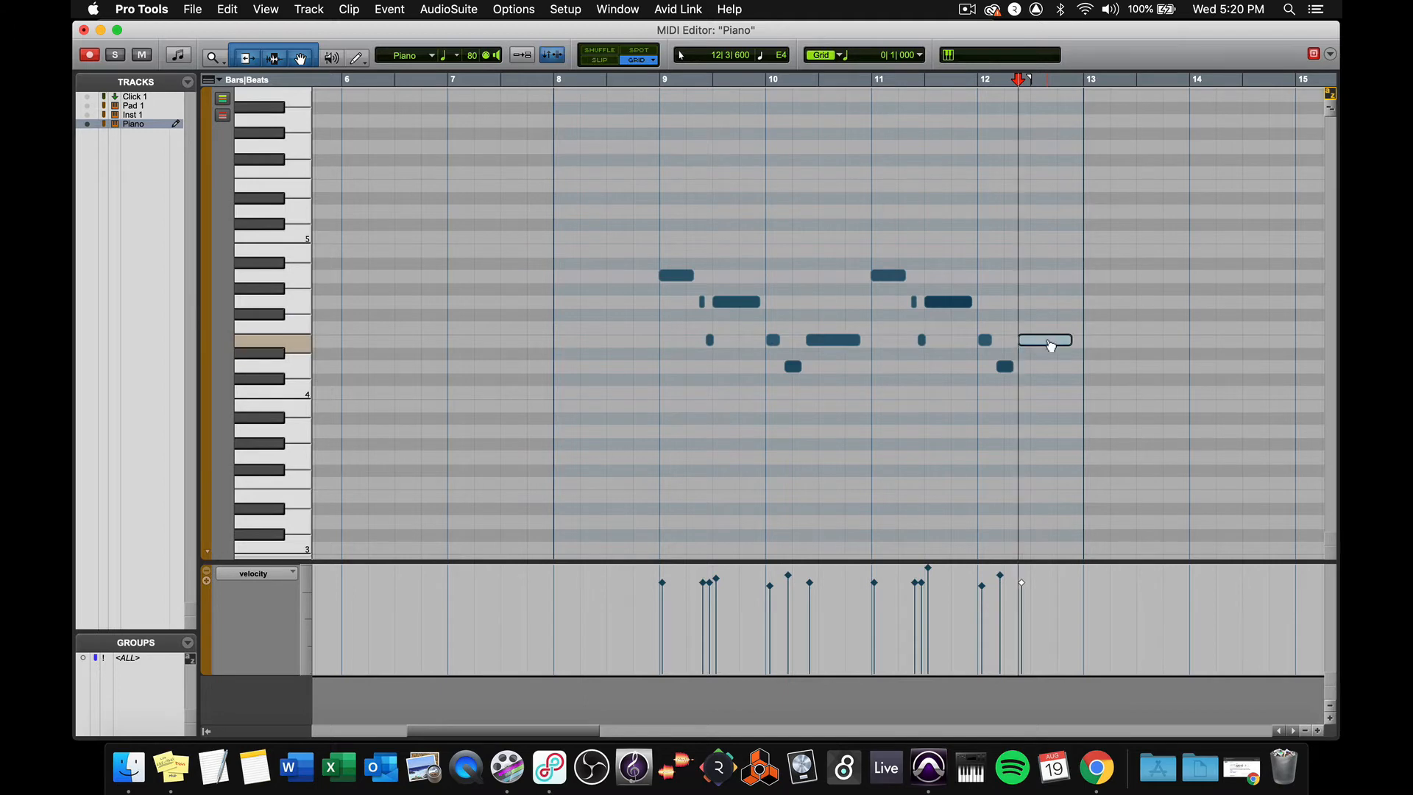
key(Down)
key(Up)
key(Up)
key(space)
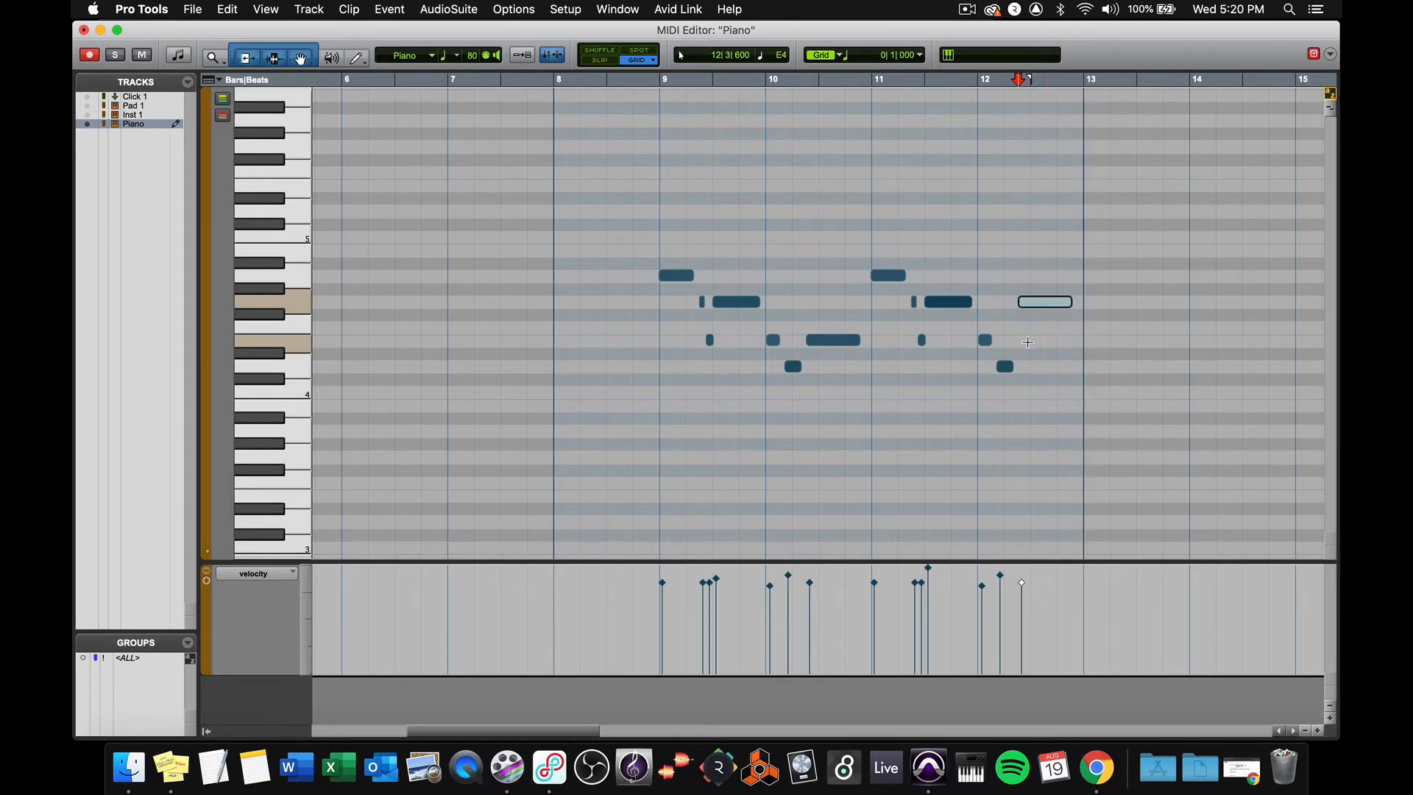
Play the edited phrase from before bar 9, stop, and return to the arrangement
click(642, 245)
key(space)
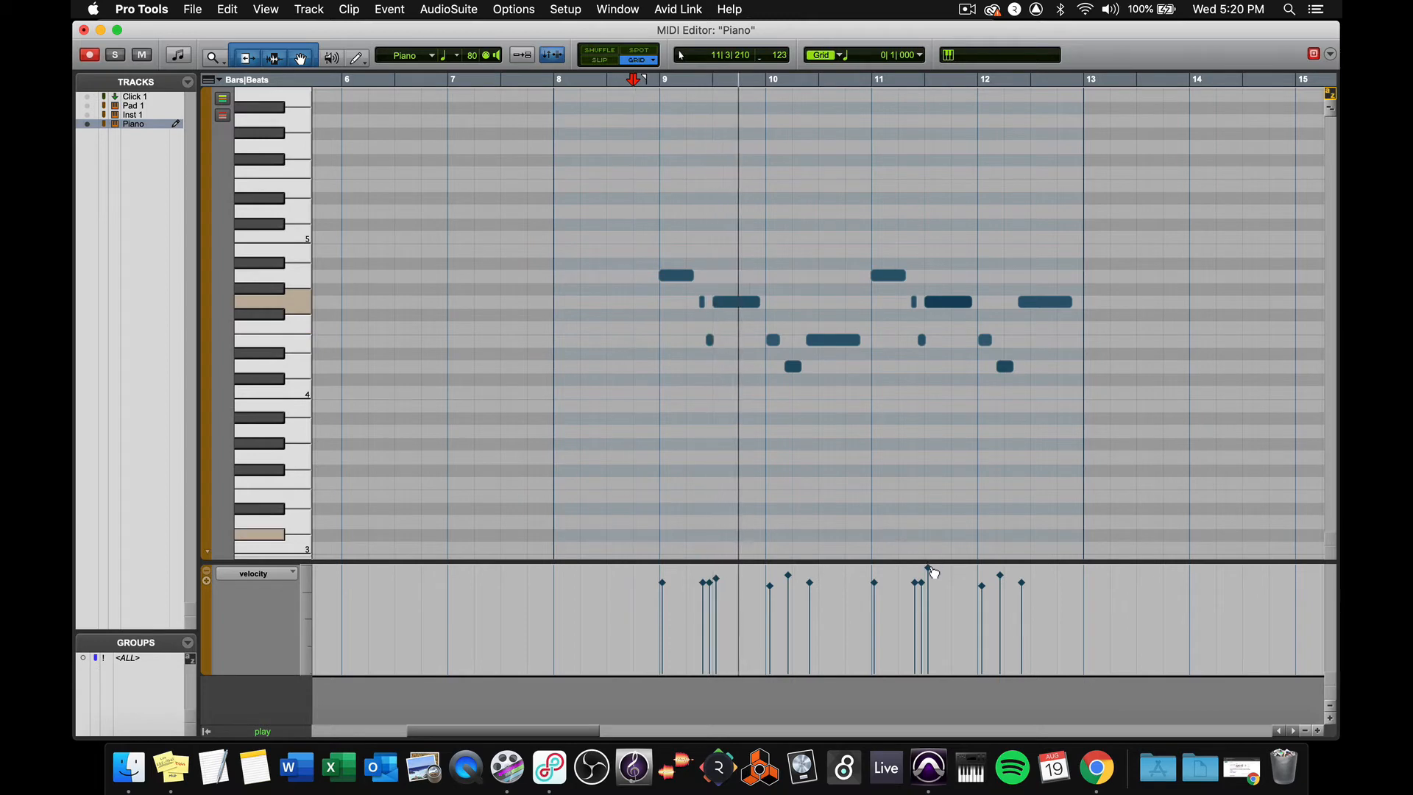
click(948, 302)
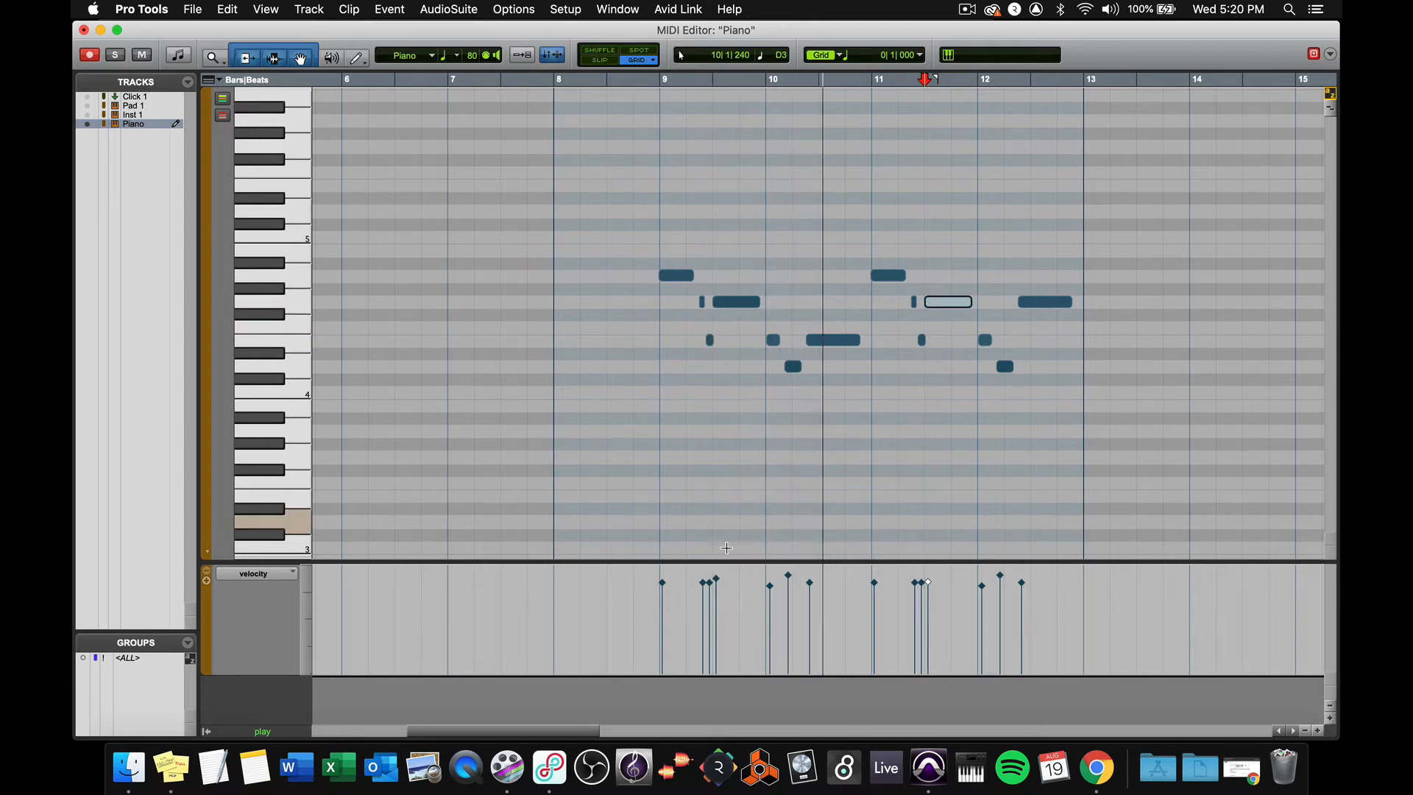
click(605, 610)
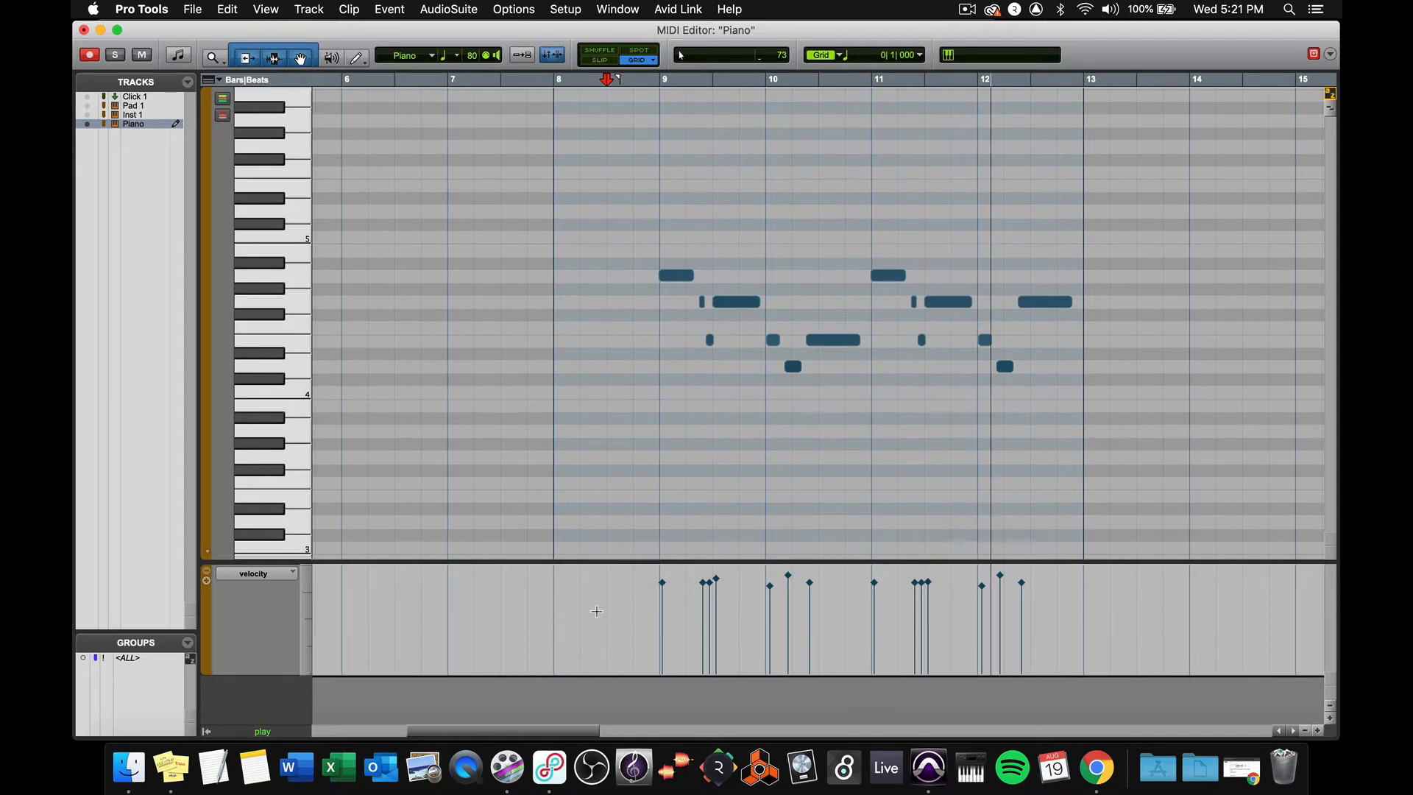
key(space)
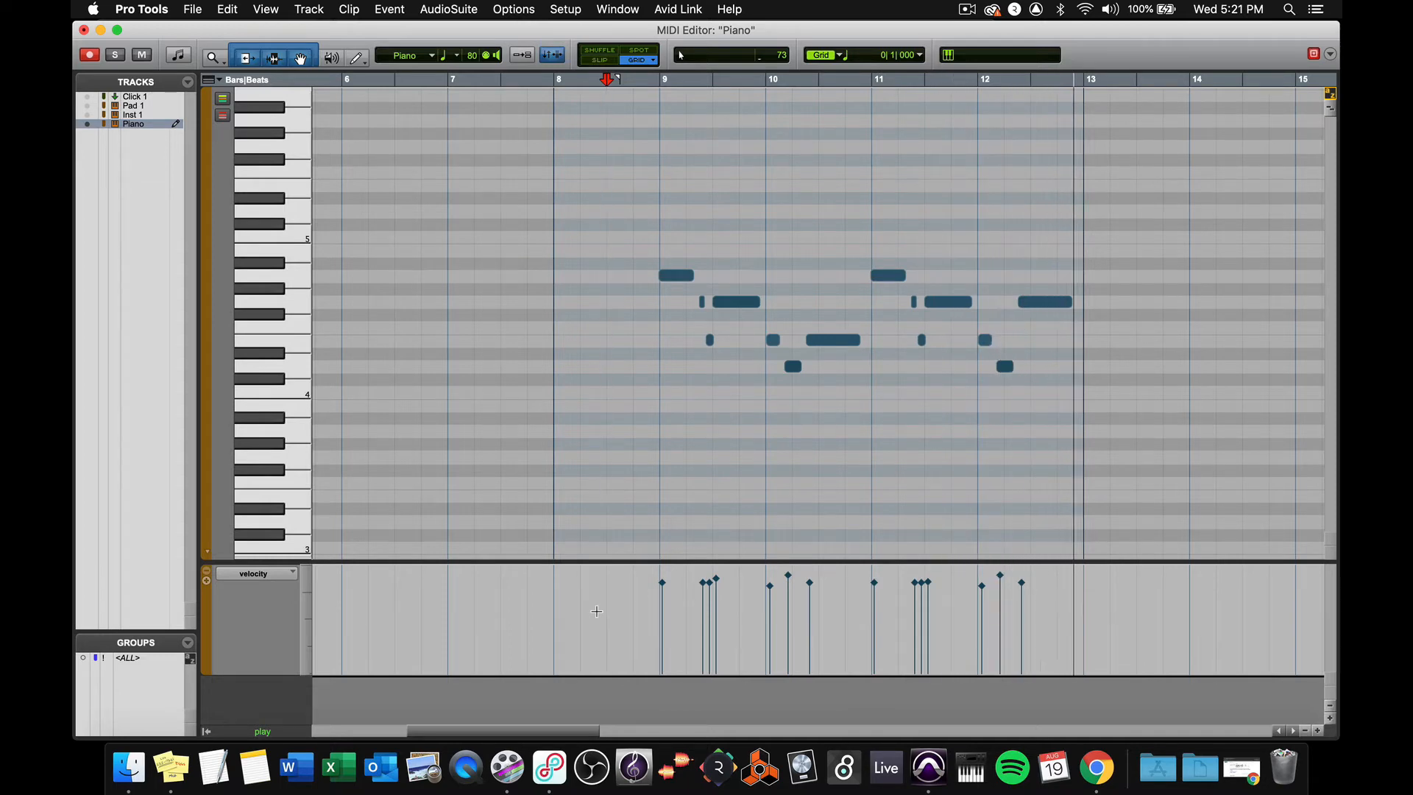
key(super+w)
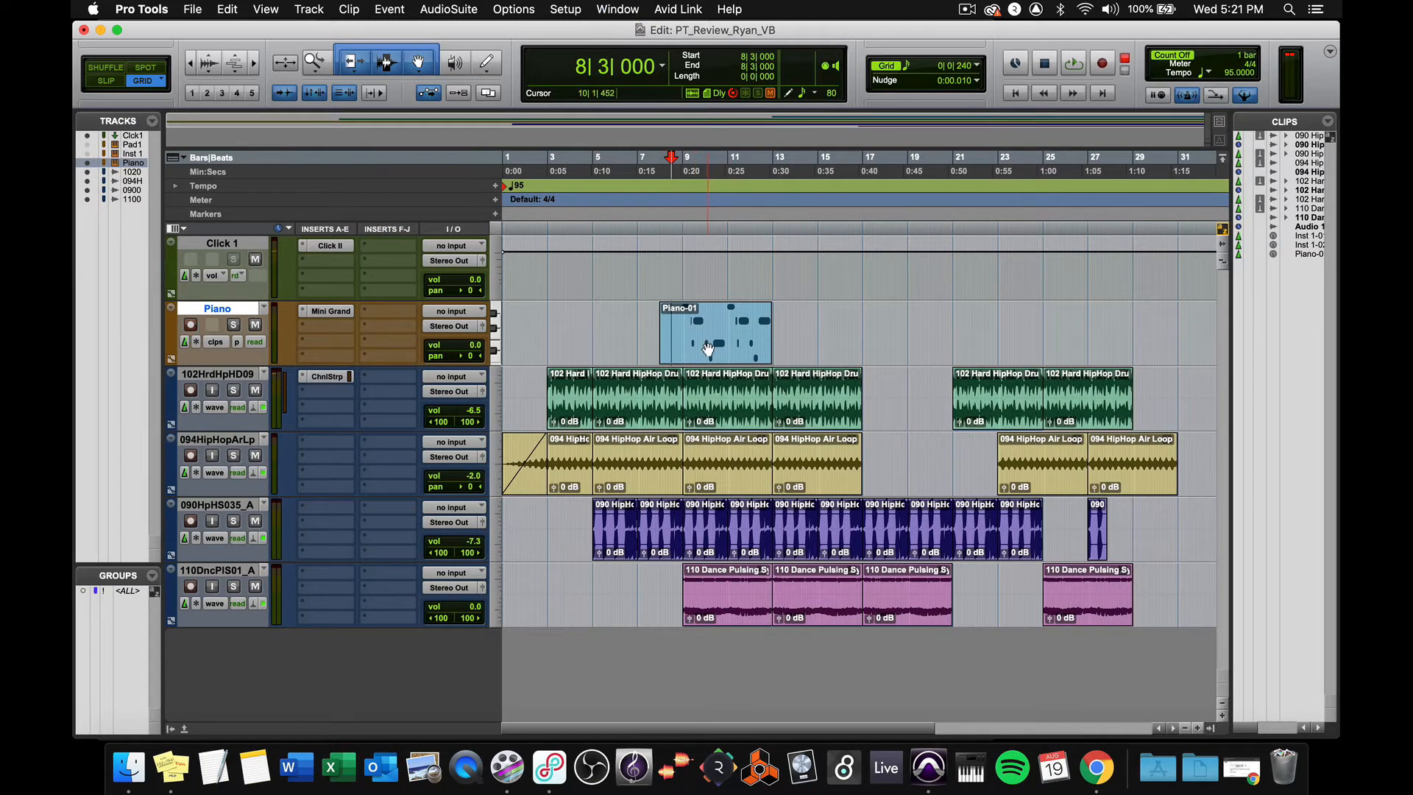
Trim Piano-01 to start at bar 9, then extend it back to bar 8 in the editor to reveal the early note
key(t)
key(t)
drag(820, 330, 903, 333)
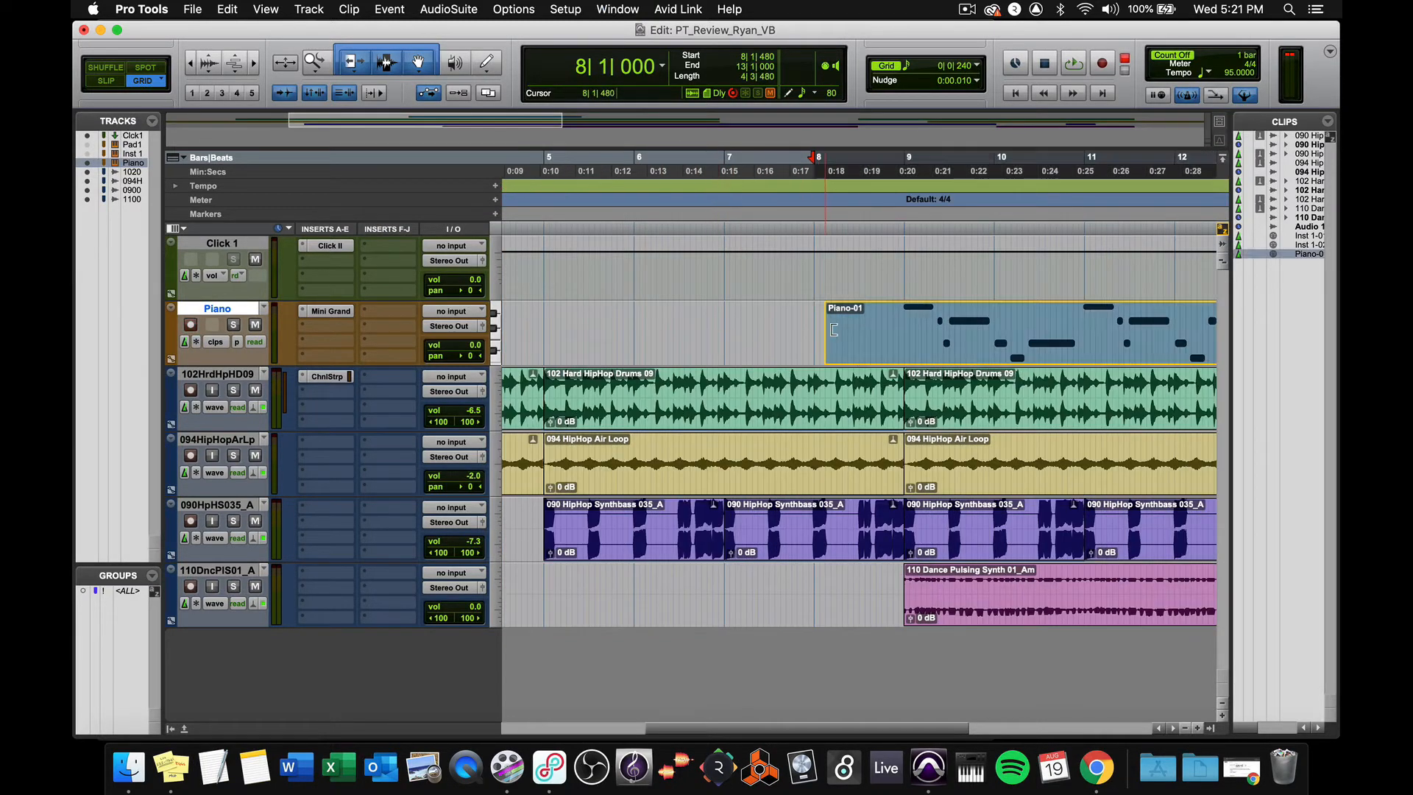
click(921, 331)
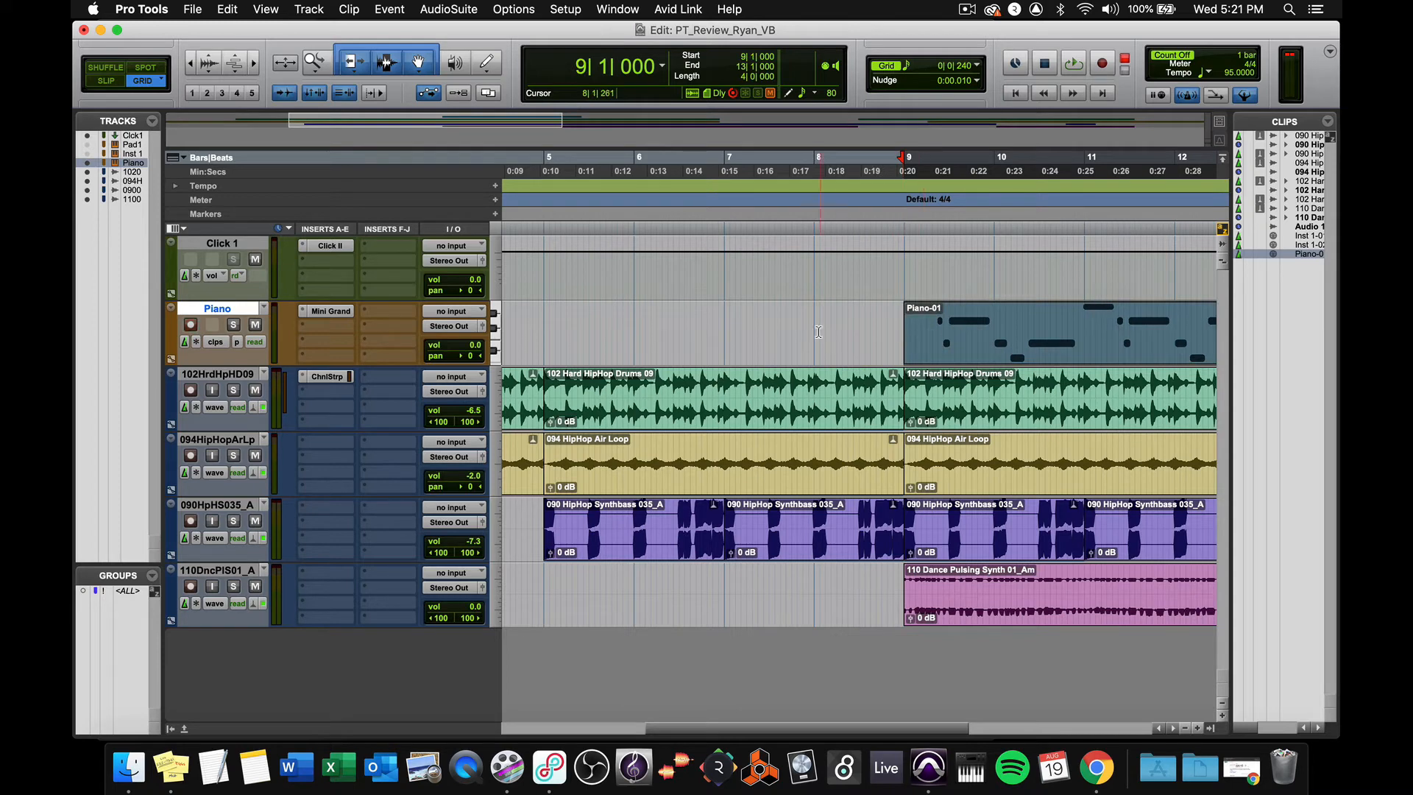
double_click(923, 354)
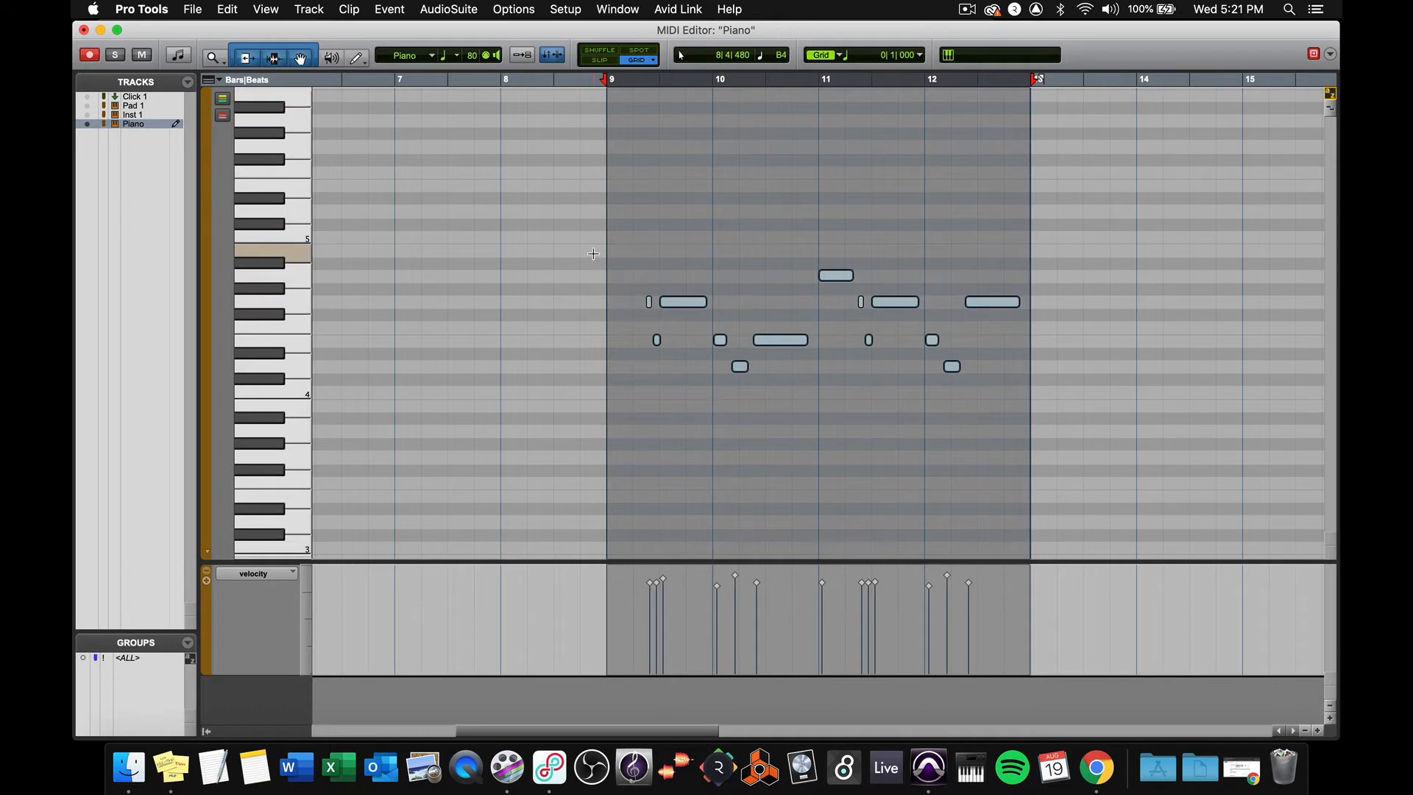
key(alt+minus)
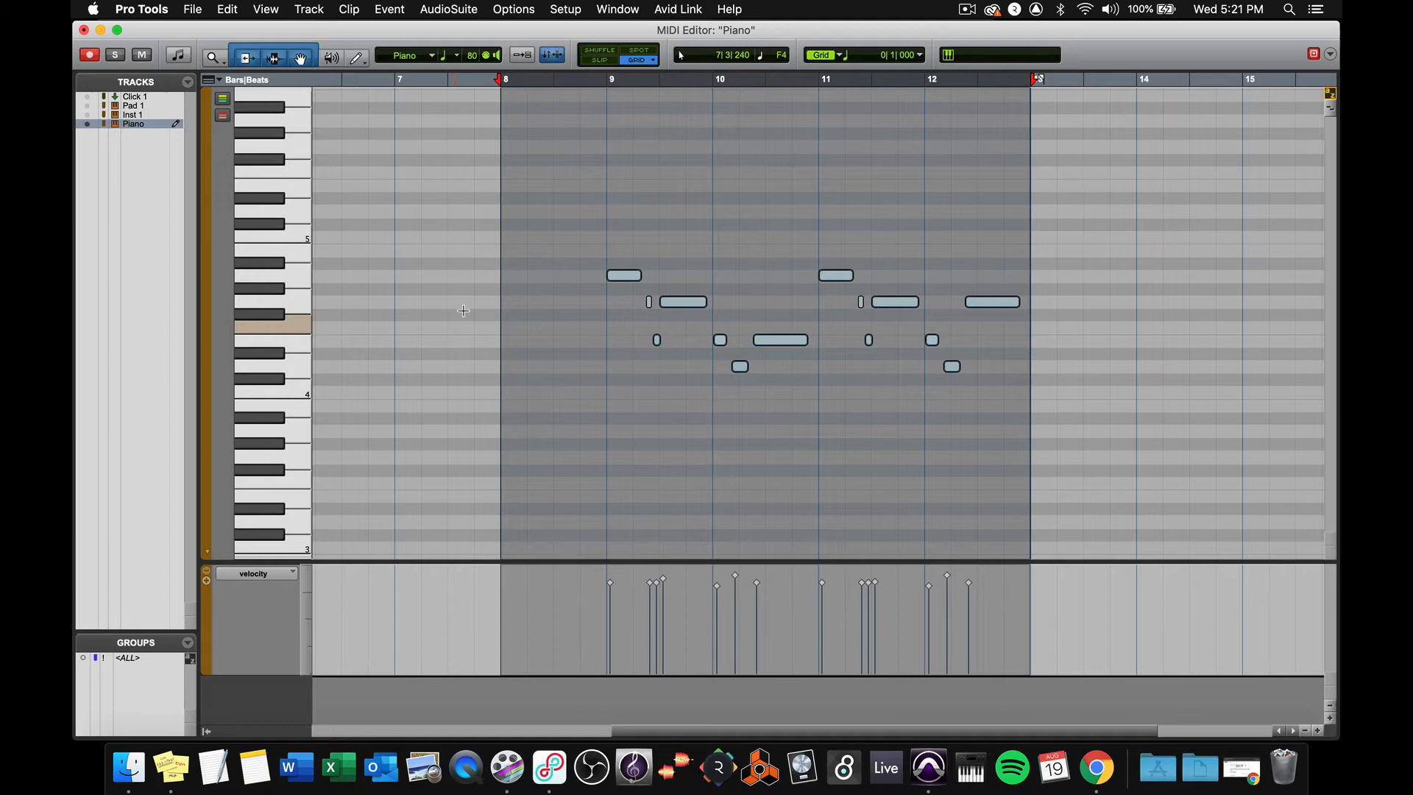
key(alt+bracketright)
key(alt+bracketright)
key(alt+bracketright)
key(alt+bracketright)
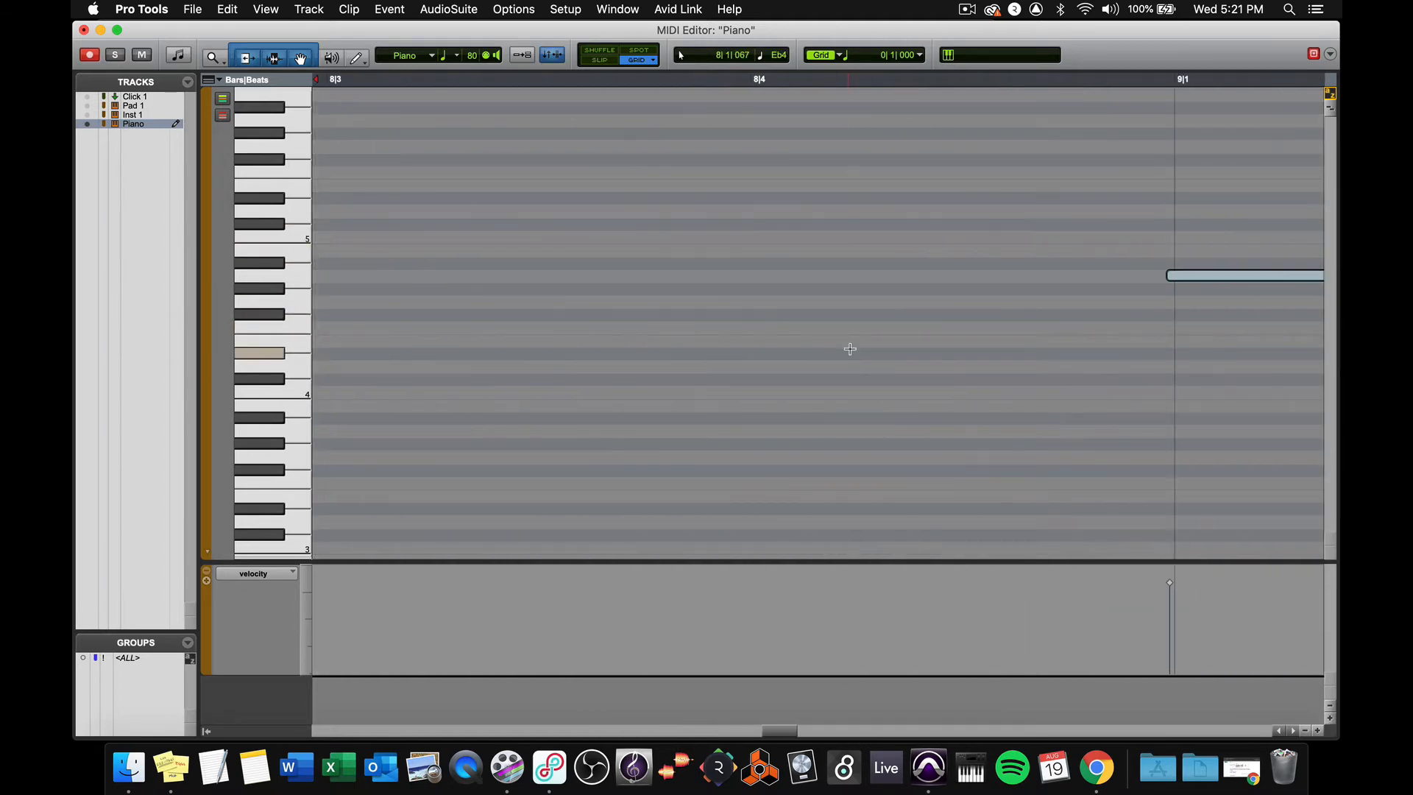
scroll(851, 349, right, 5)
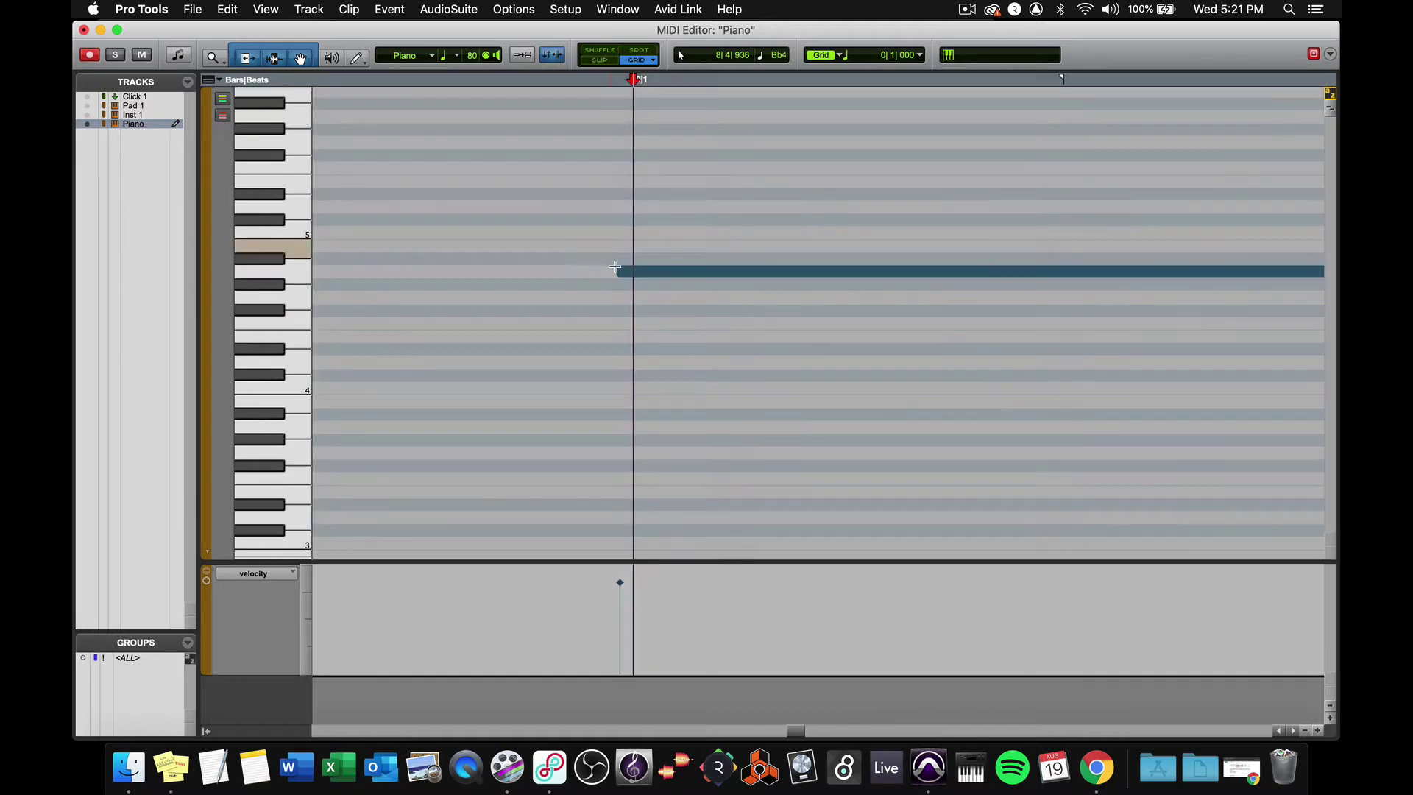
Move the first note's start exactly onto bar 9 and trim the clip start back to bar 9
drag(619, 273, 633, 273)
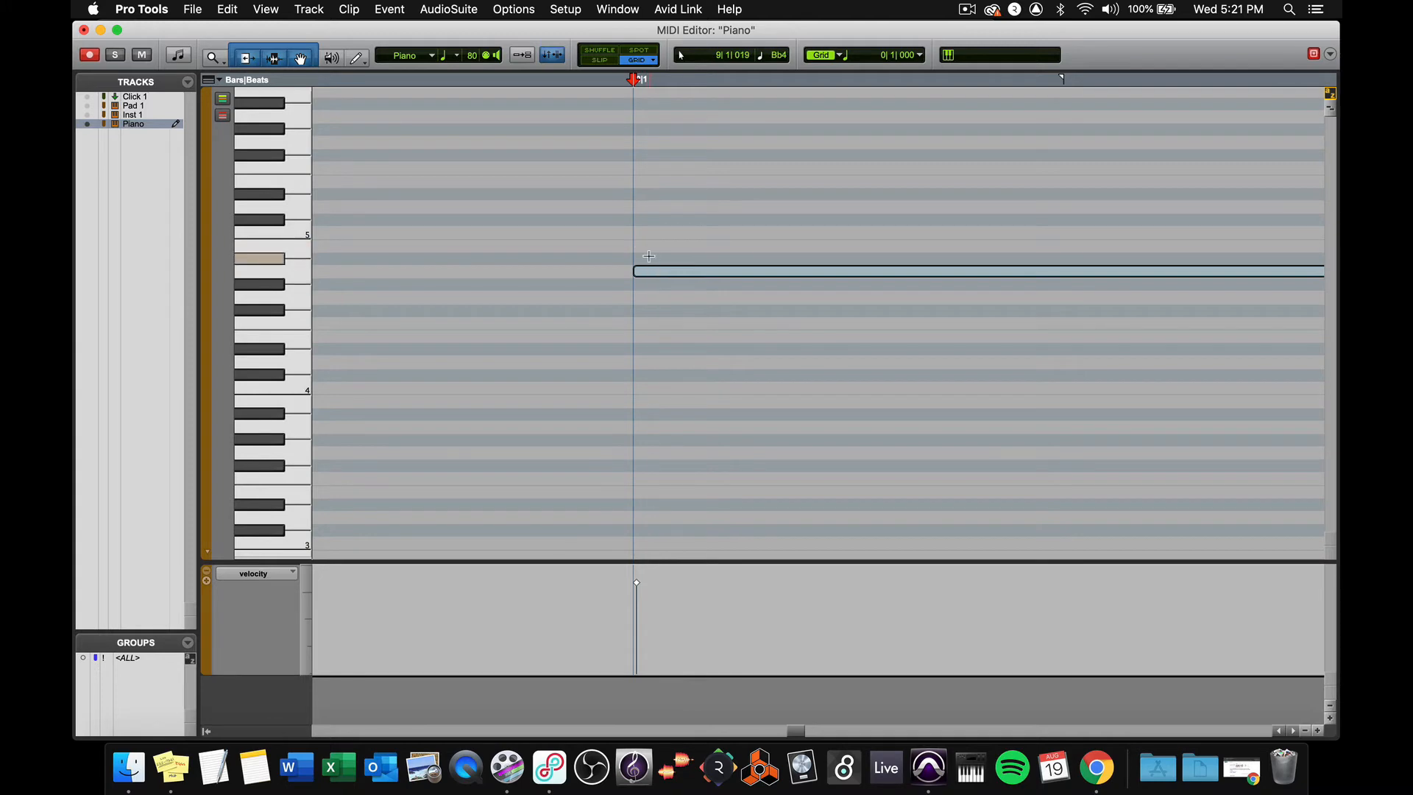
key(ctrl+equal)
drag(817, 339, 905, 352)
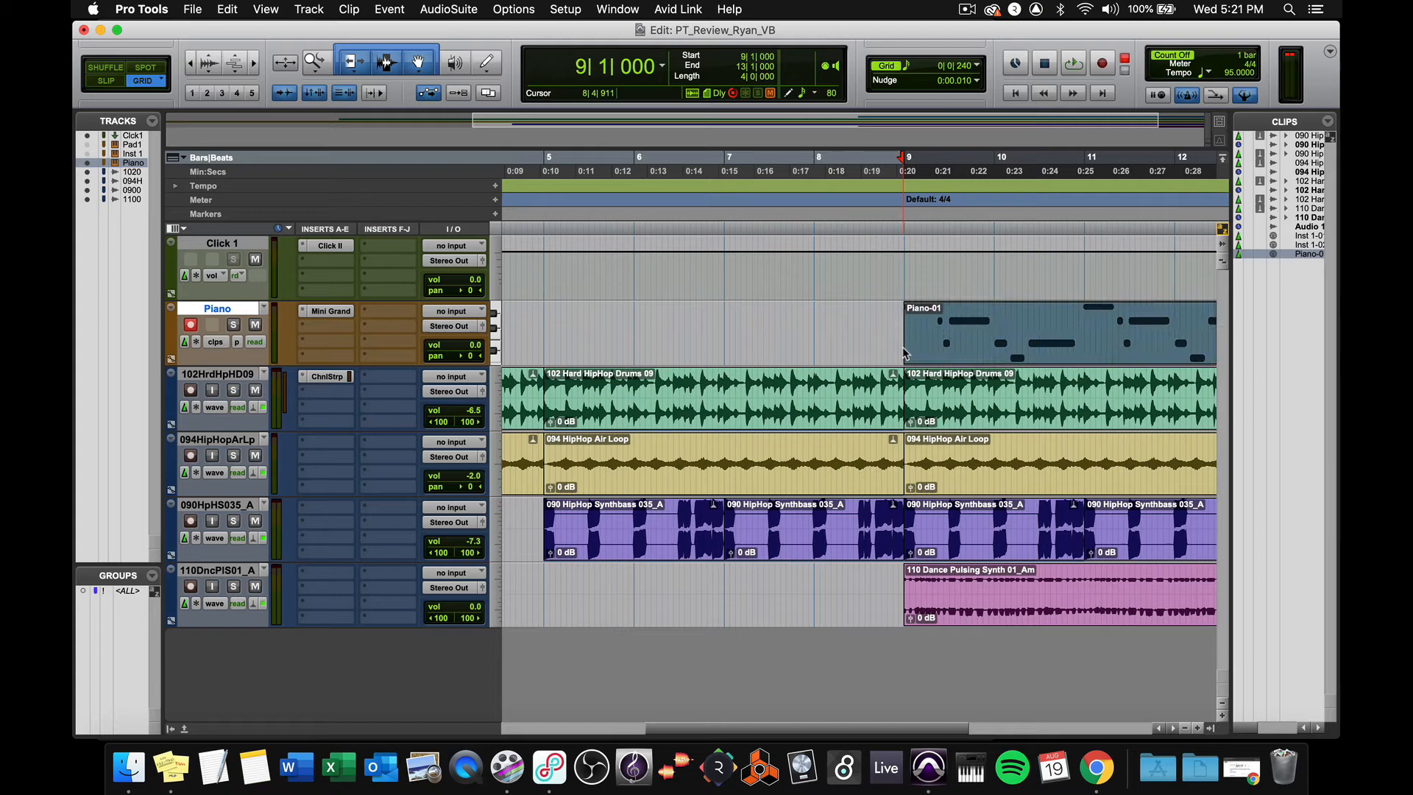
scroll(884, 331, right, 5)
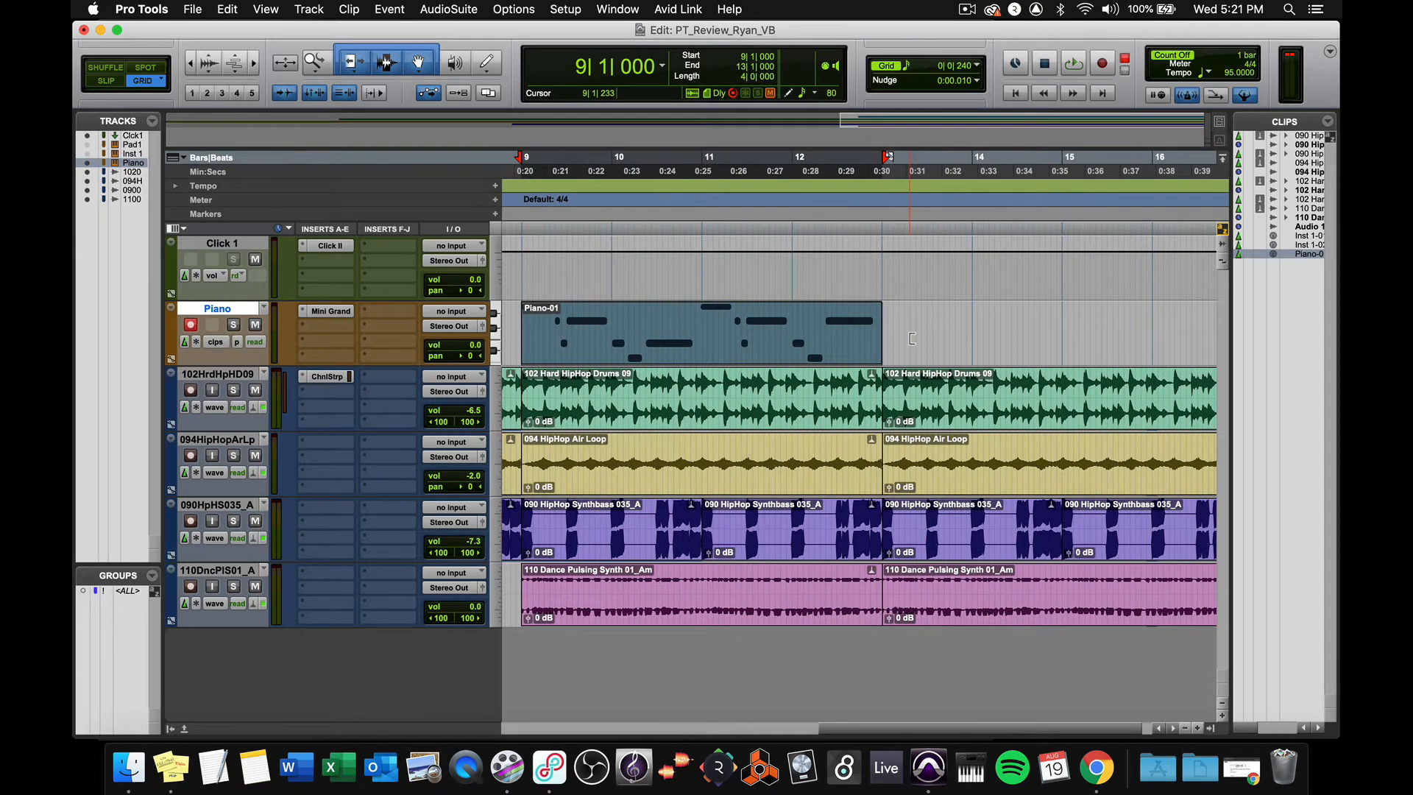
scroll(911, 337, left, 2)
Duplicate Piano-01 so it repeats from bar 9 to bar 25, then audition from bar 15
key(super+bracketleft)
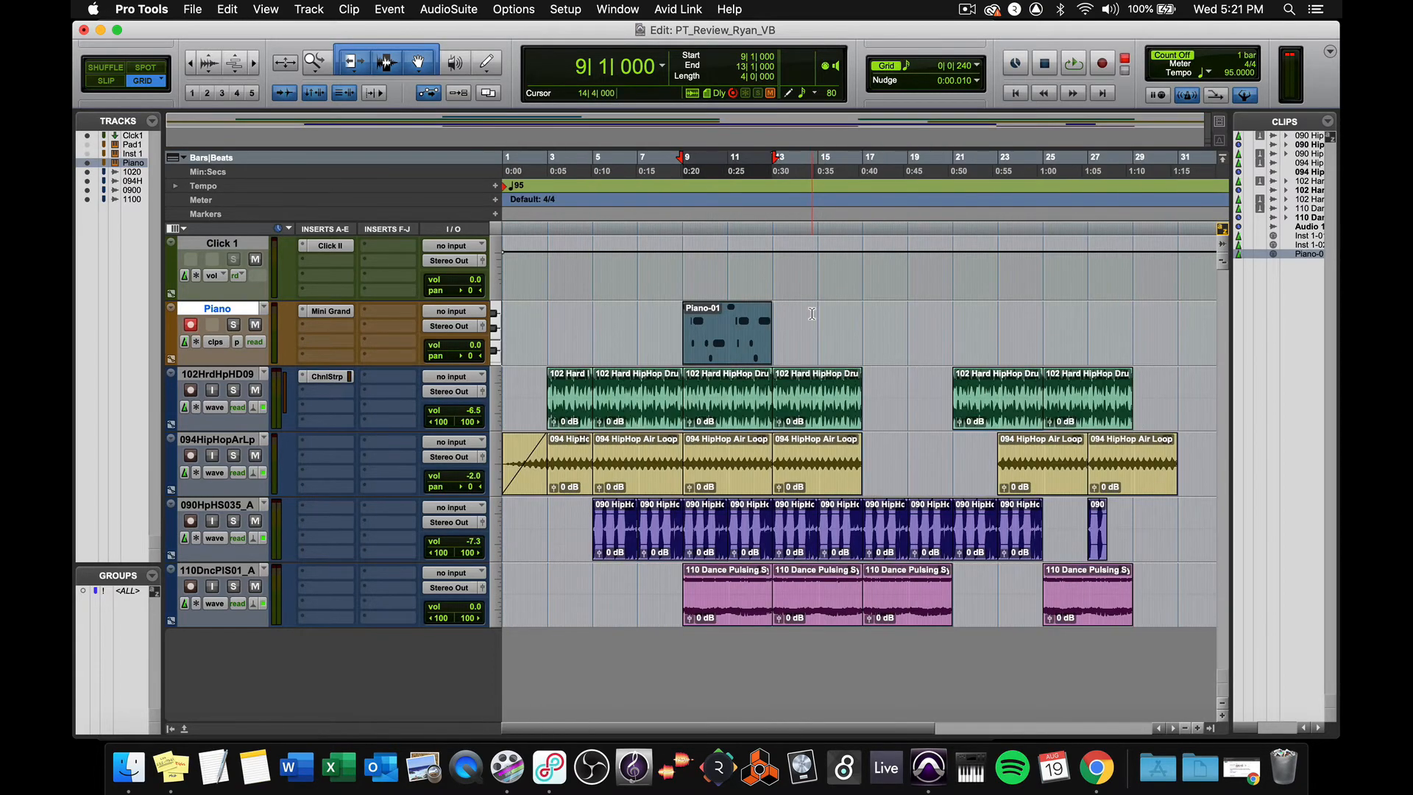
key(super+d)
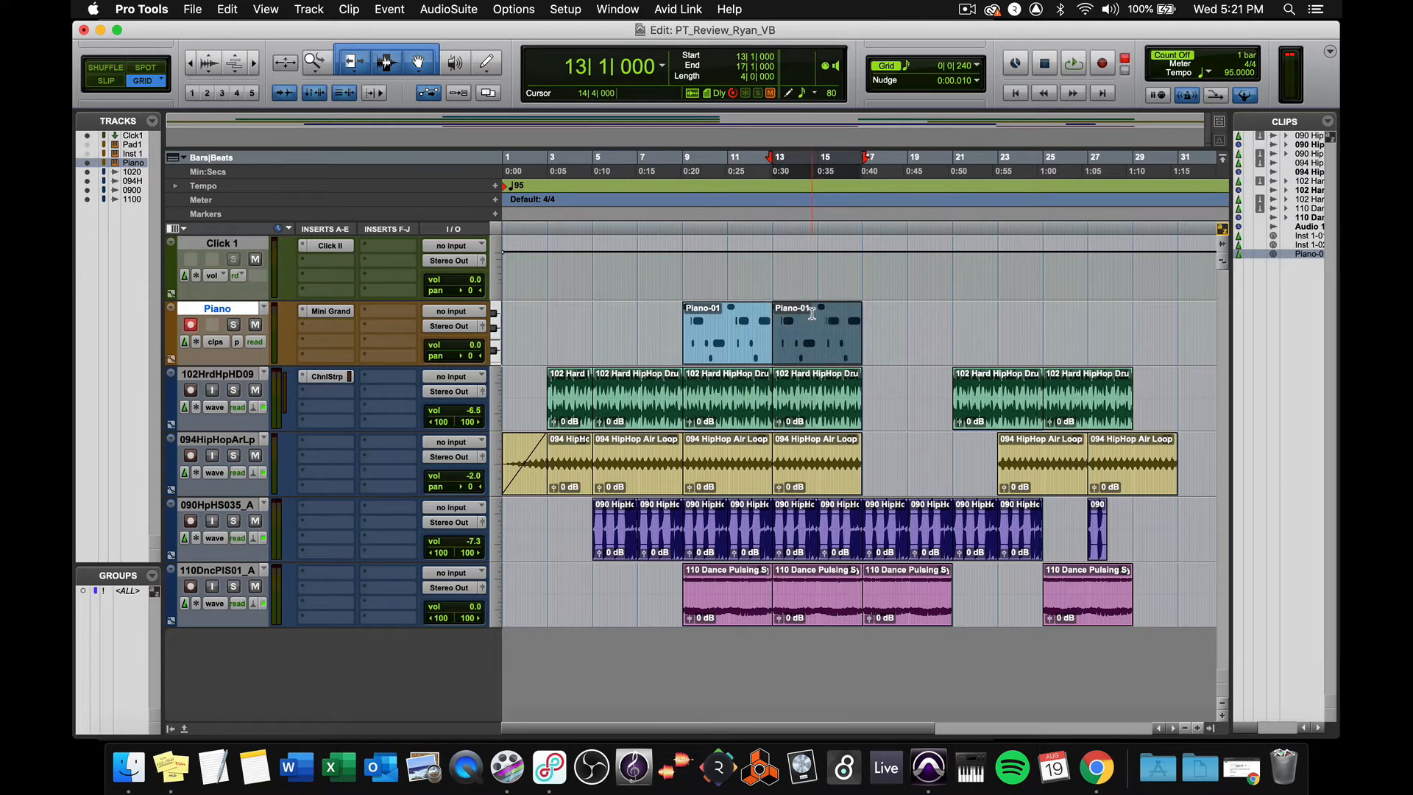
key(super+d)
key(super+d)
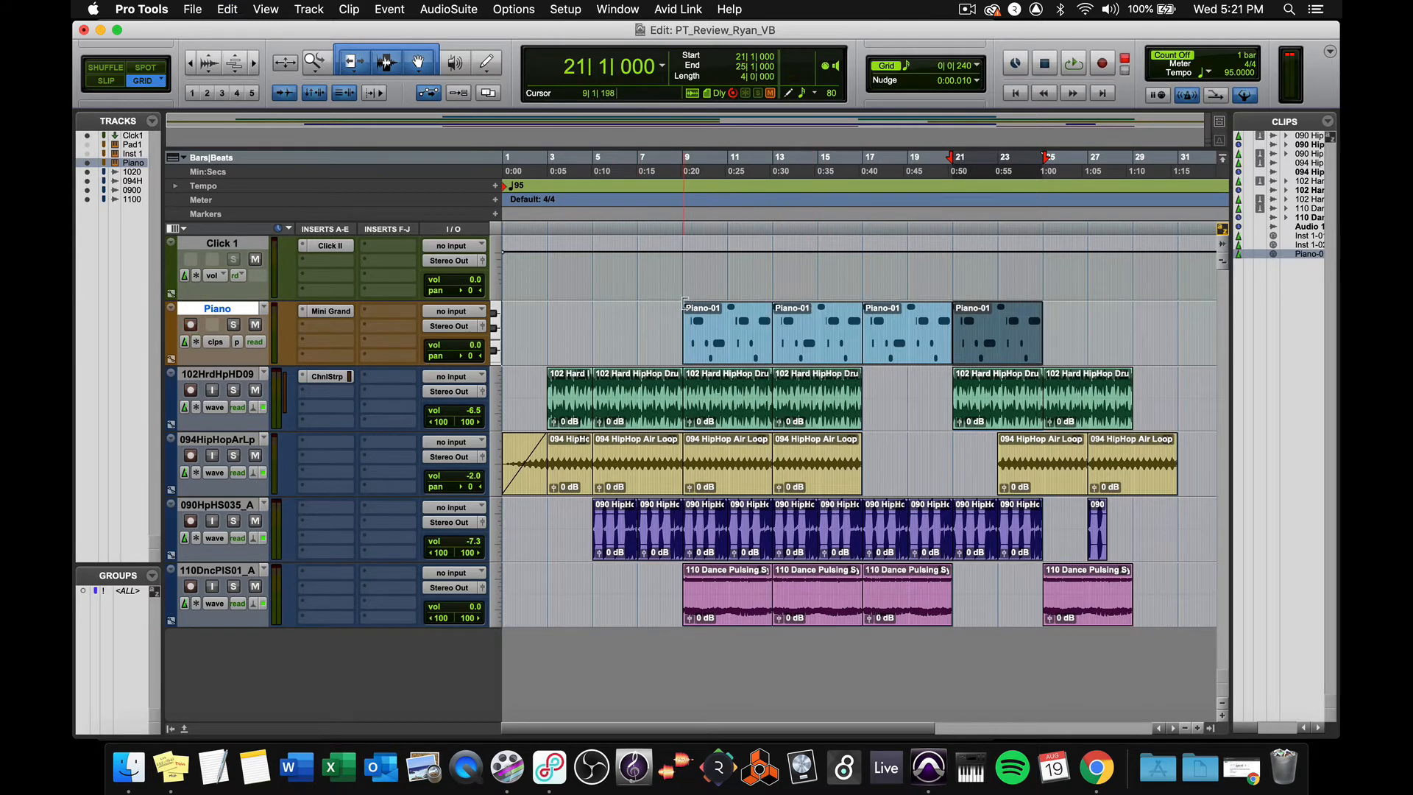
click(827, 273)
key(space)
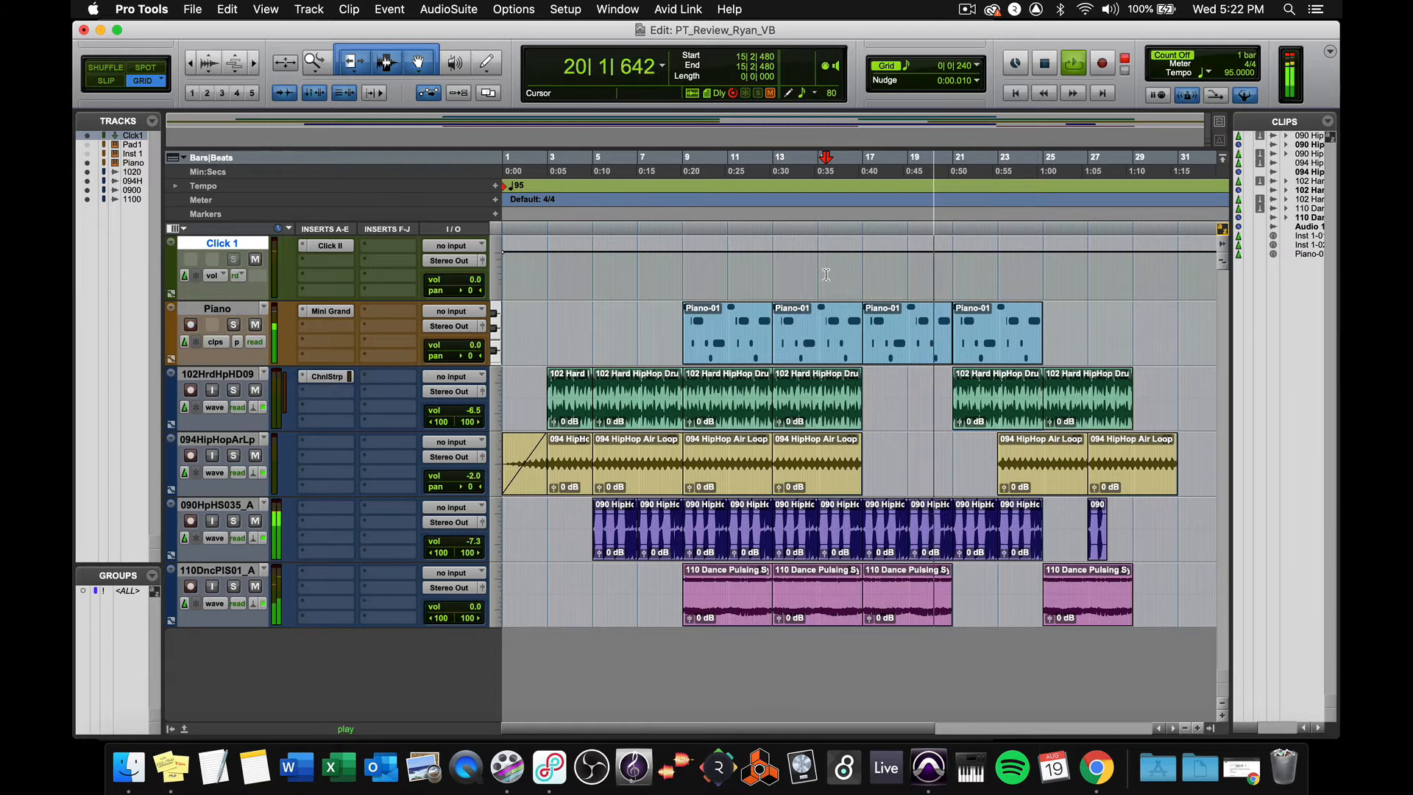
key(space)
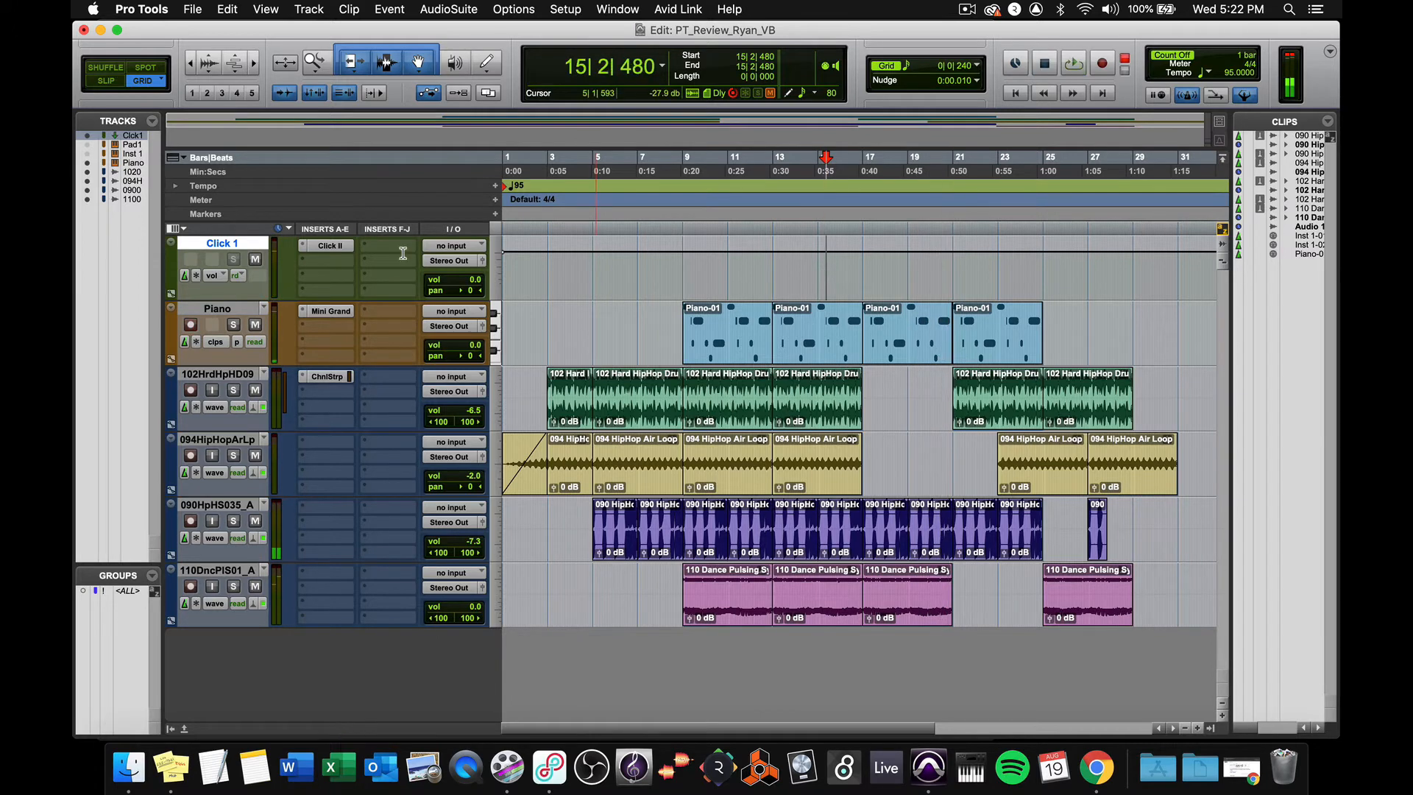
Show the Piano track's Mini Grand instrument and play from bar 14
click(332, 313)
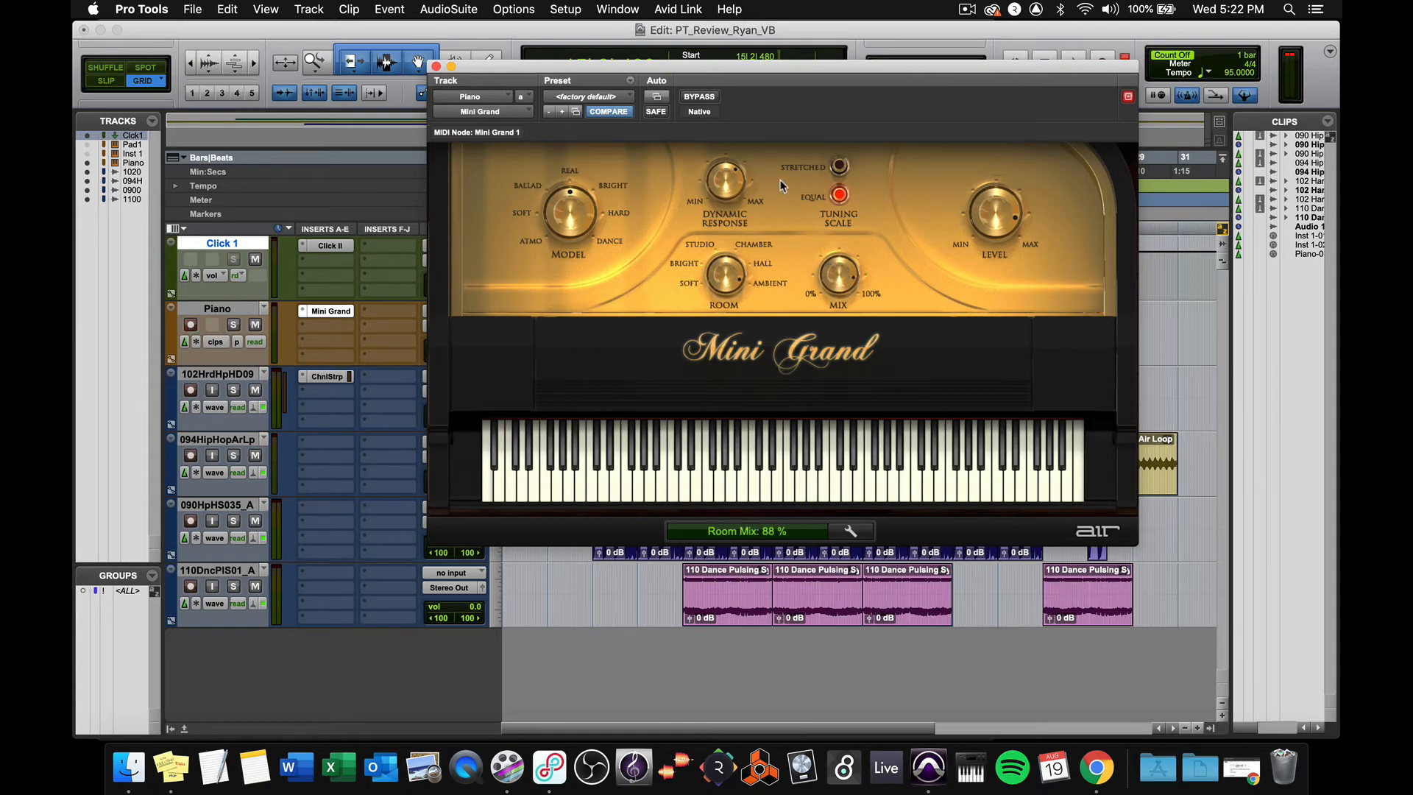
drag(542, 68, 681, 405)
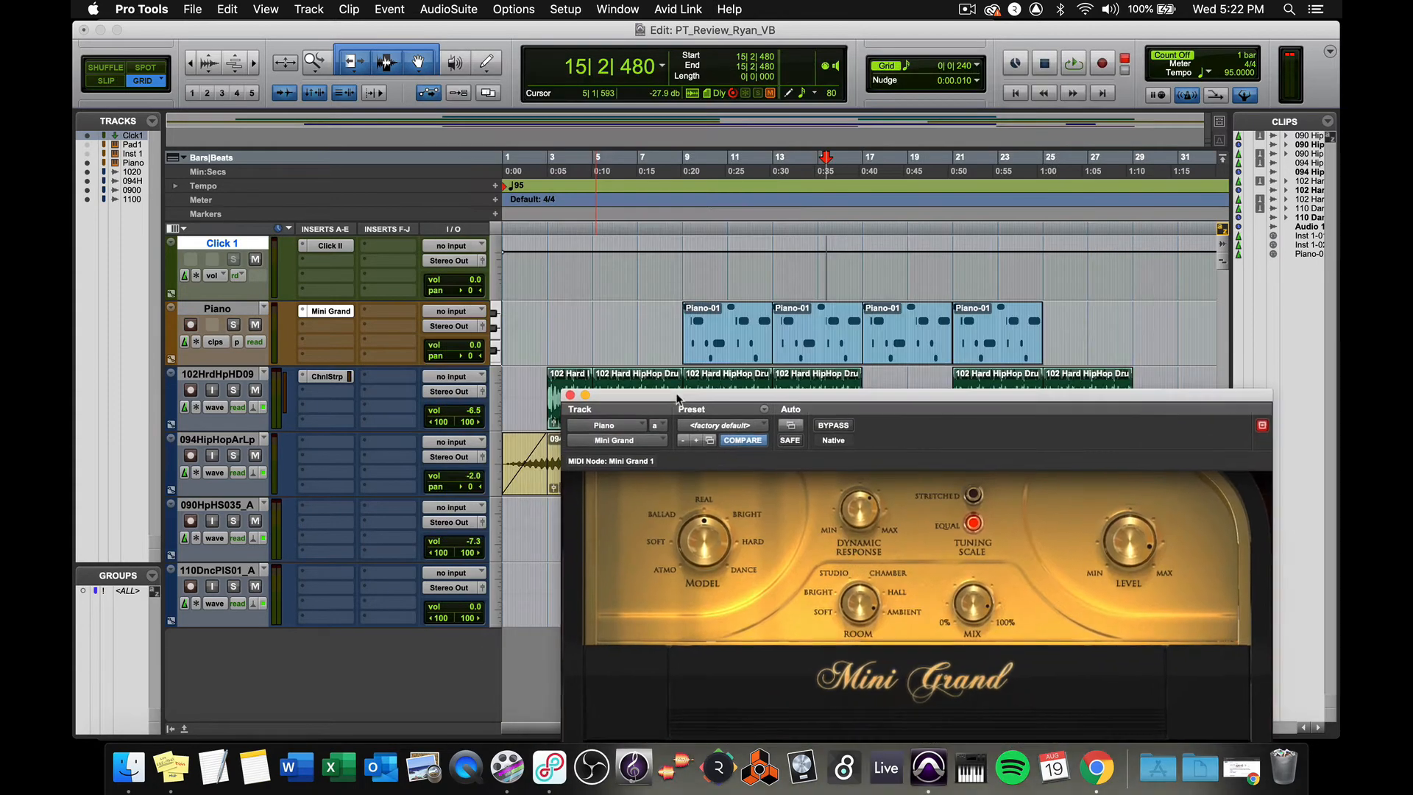
click(817, 322)
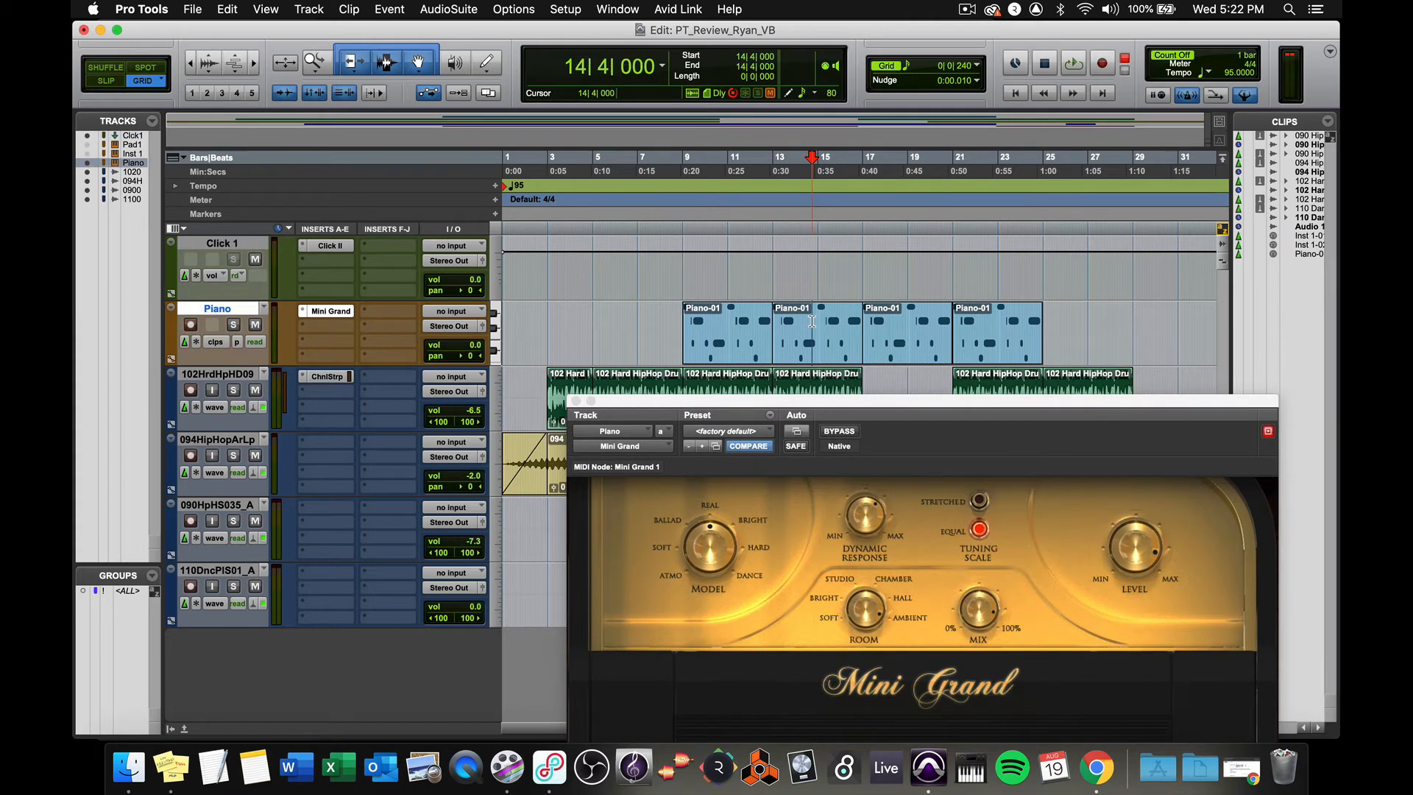
key(space)
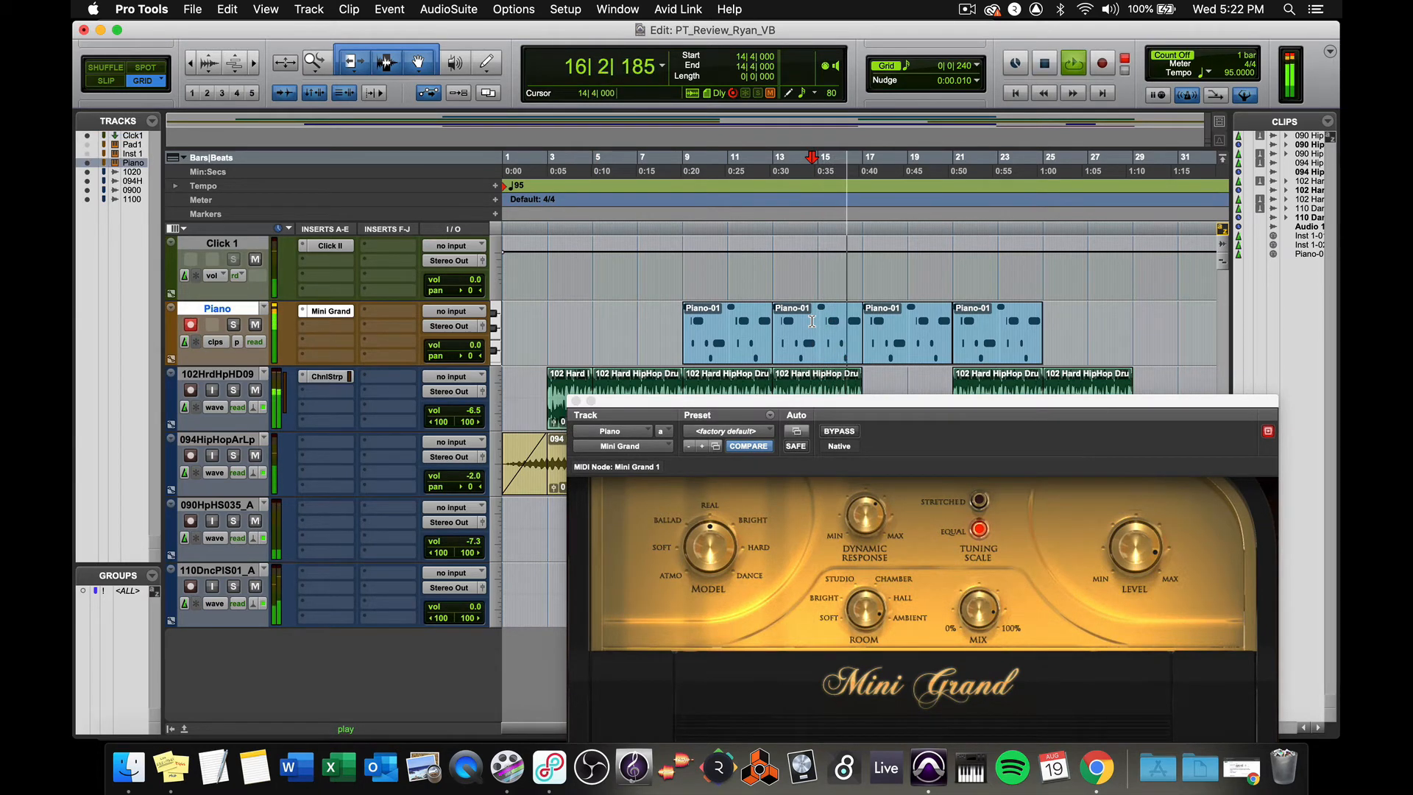
Lower the Piano track's volume to about -5.3 dB, stop, and close Mini Grand
drag(468, 347, 477, 356)
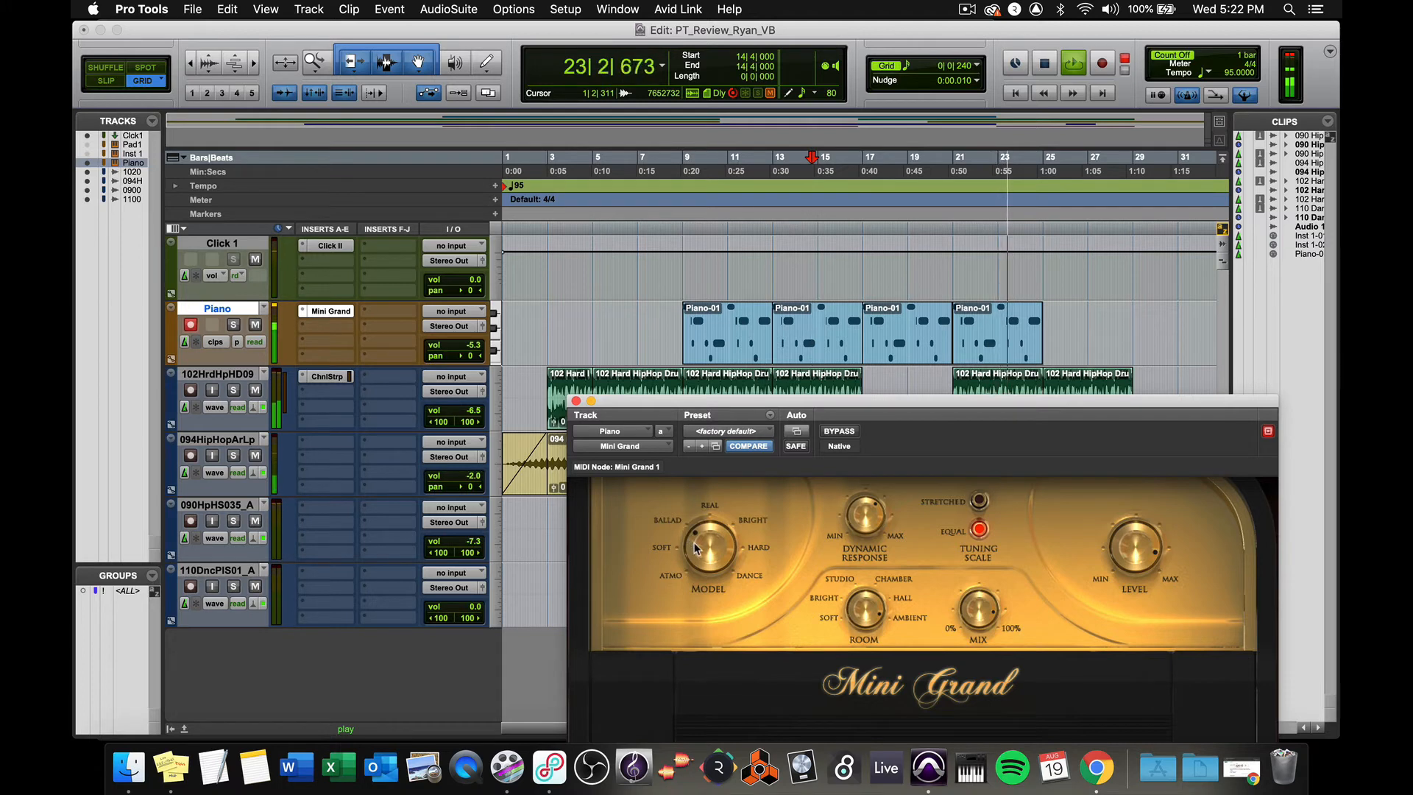
key(space)
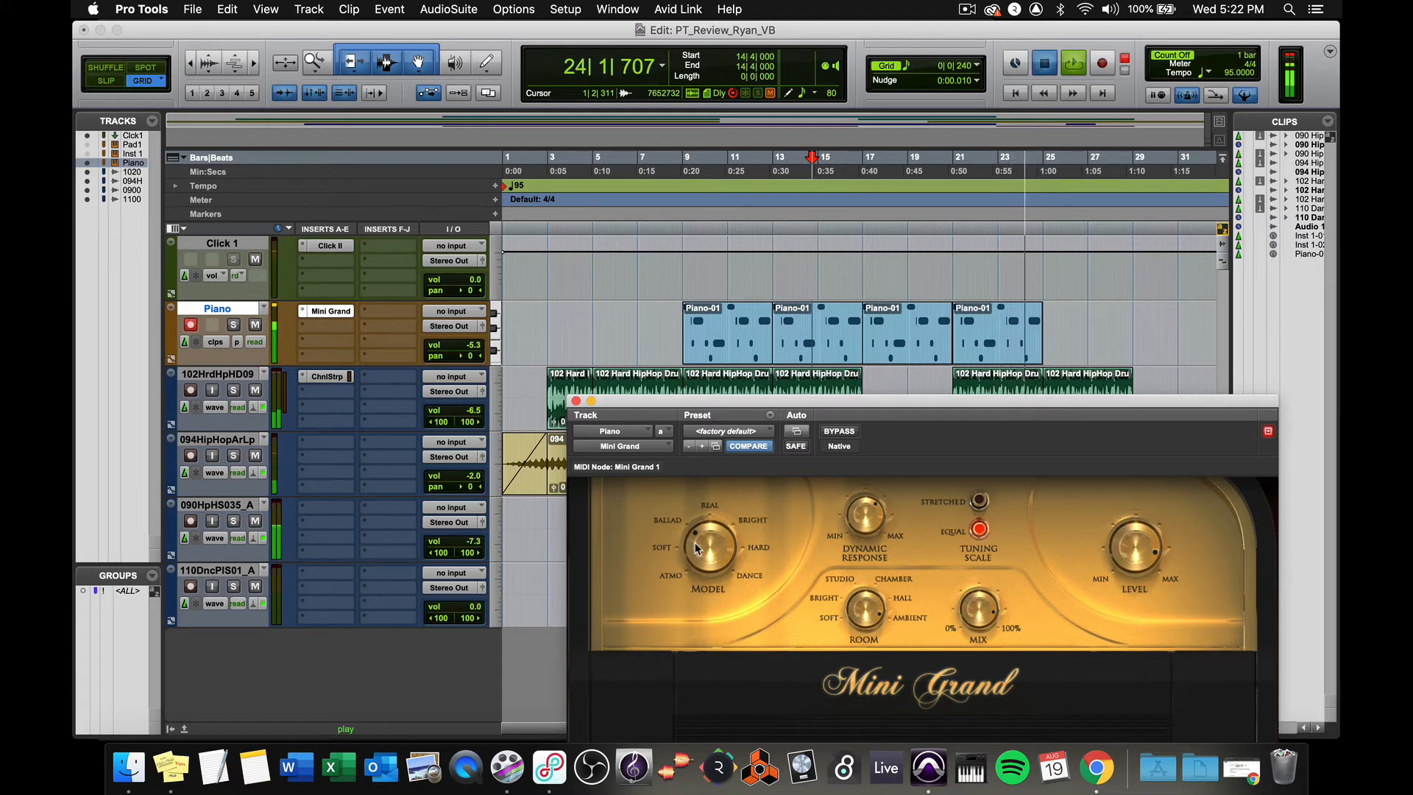
click(576, 401)
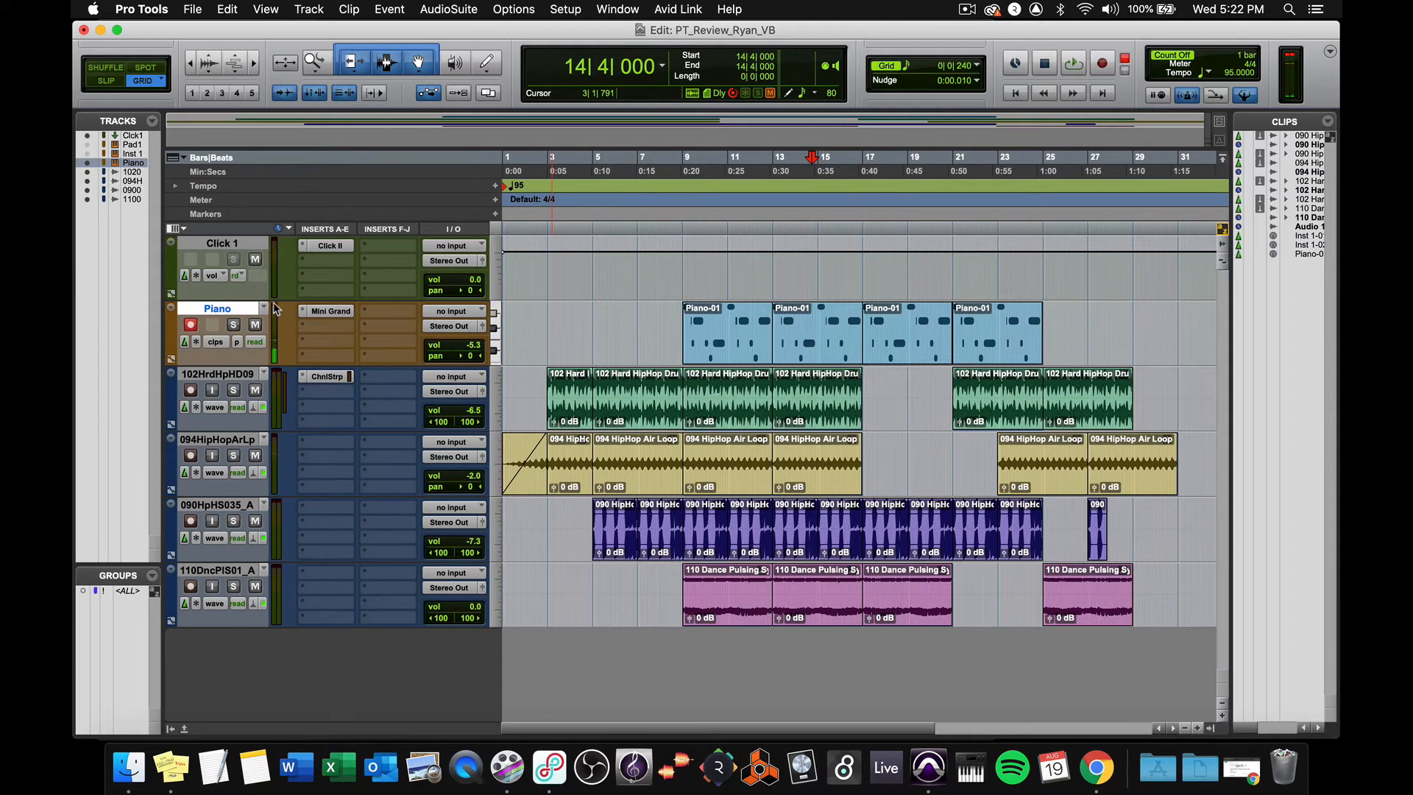
Unhide the Inst 1 and Pad 1 tracks and inspect Pad 1's sustained note in the MIDI editor
click(88, 154)
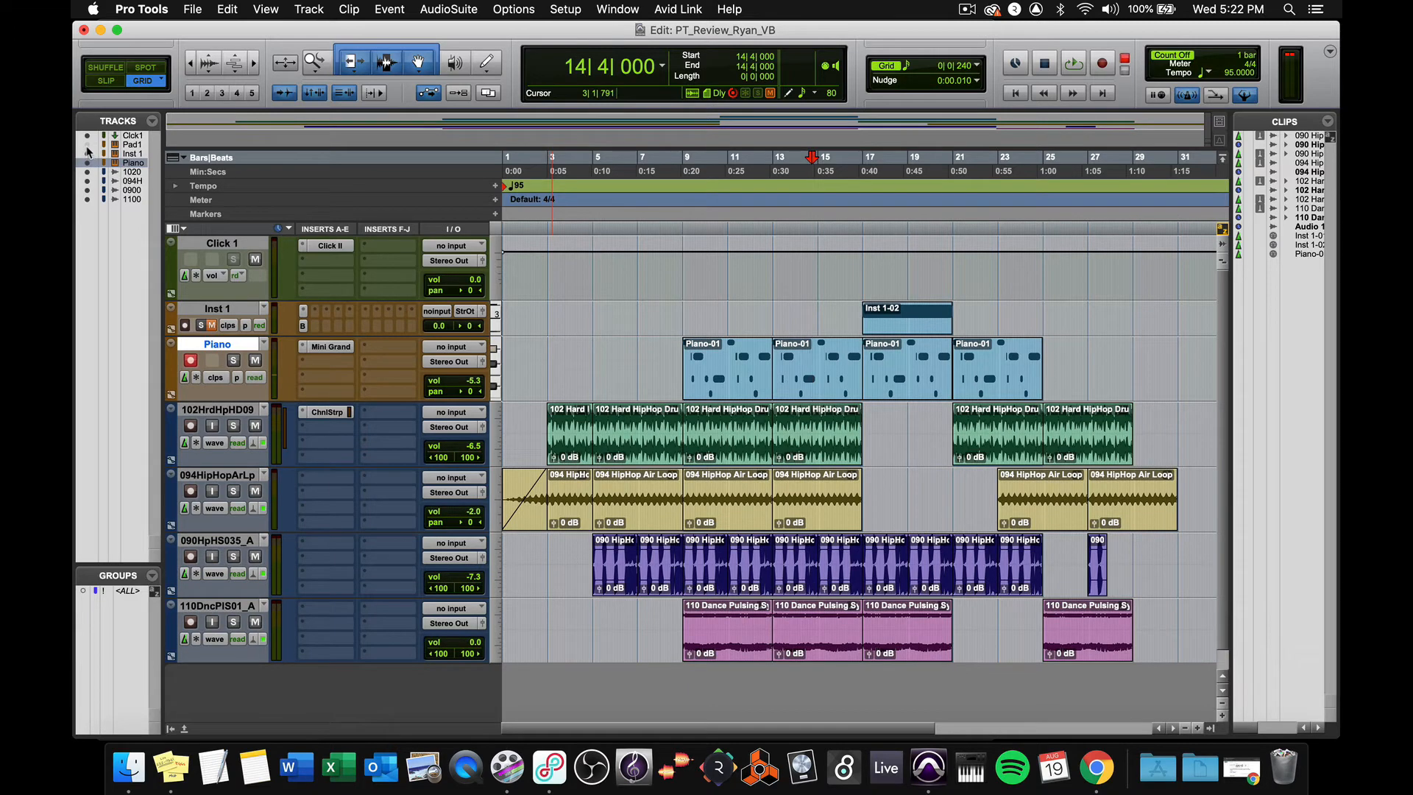
click(87, 145)
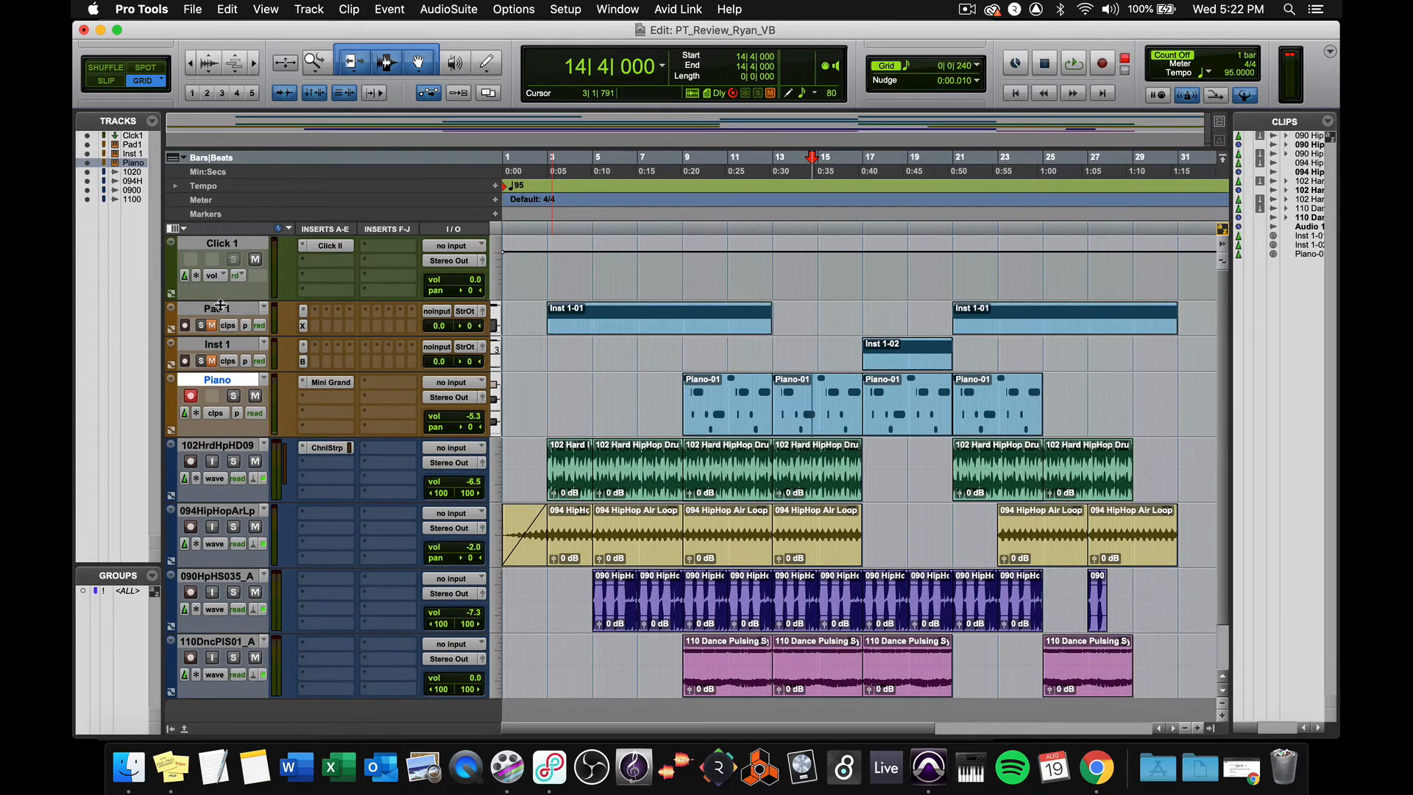
double_click(575, 328)
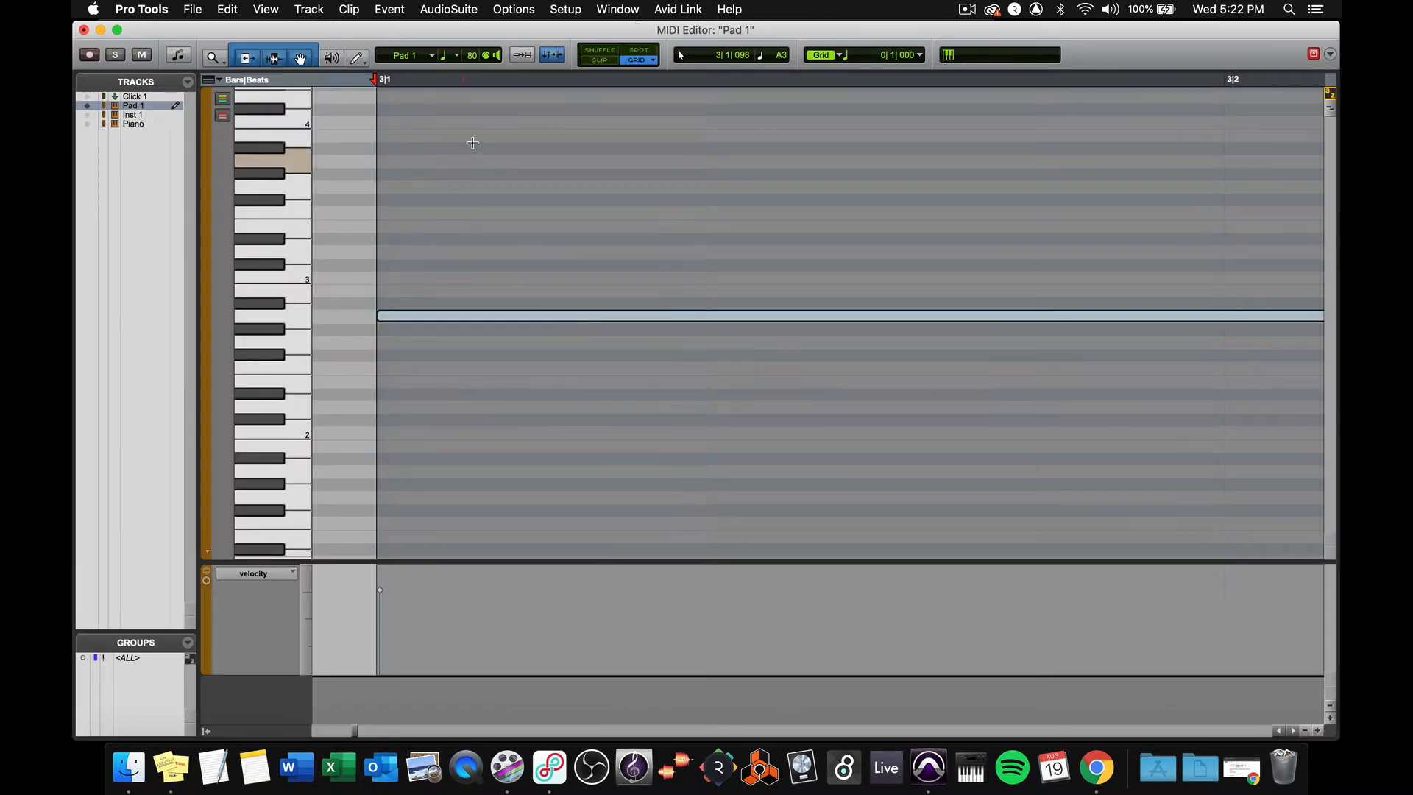
key(alt+a)
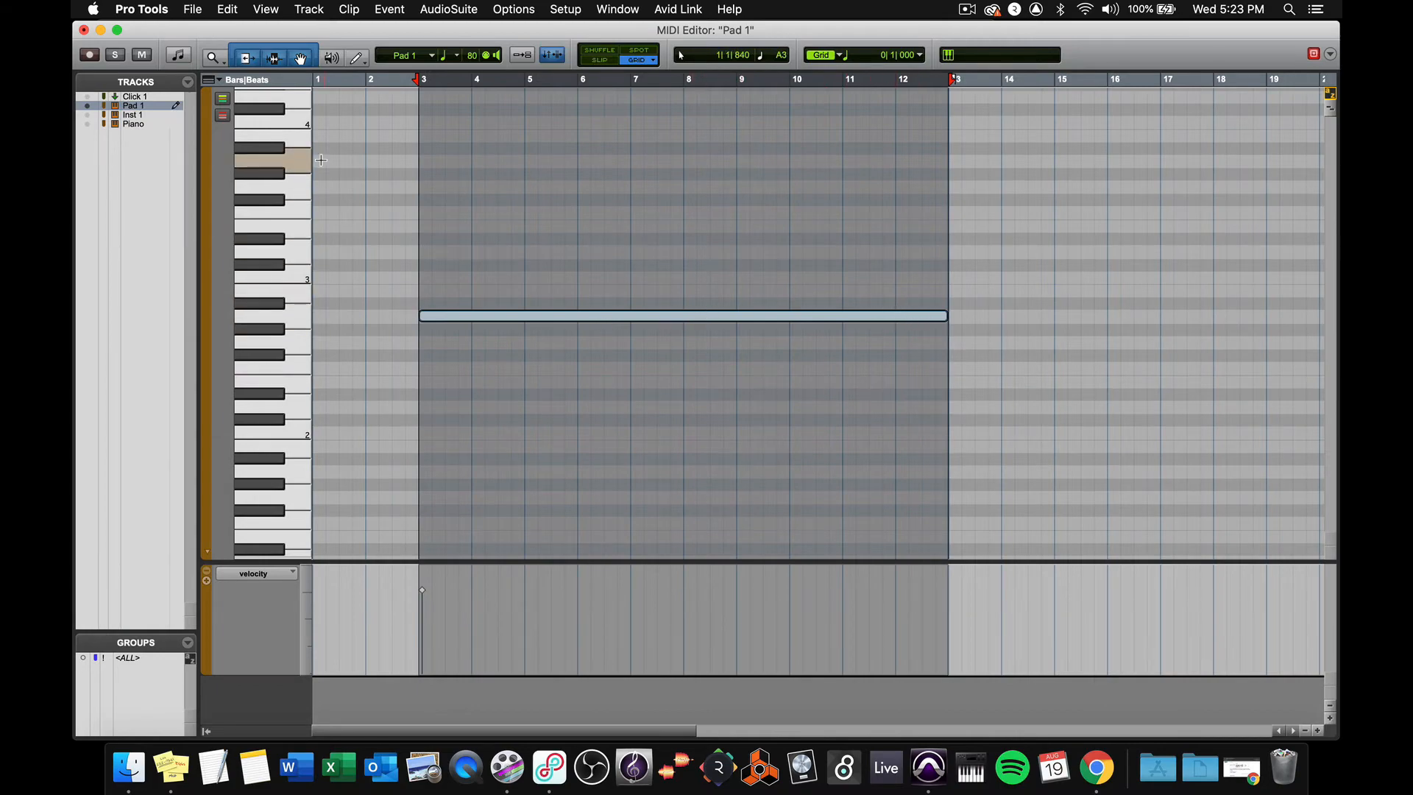
key(super+w)
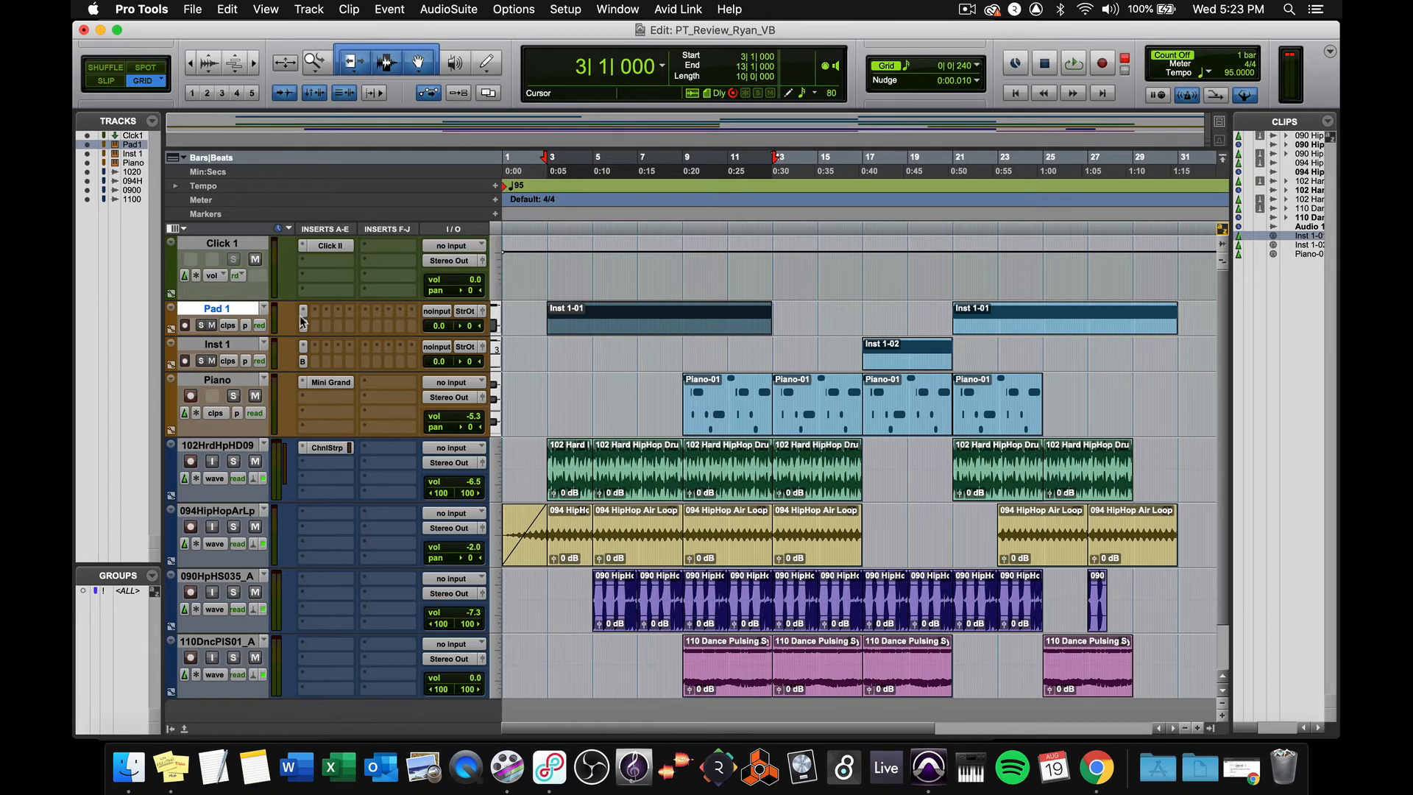
View the Pad 1 track's Xpand!2 settings with Undercurrent+ and Saw Arp parts, then close it
click(304, 325)
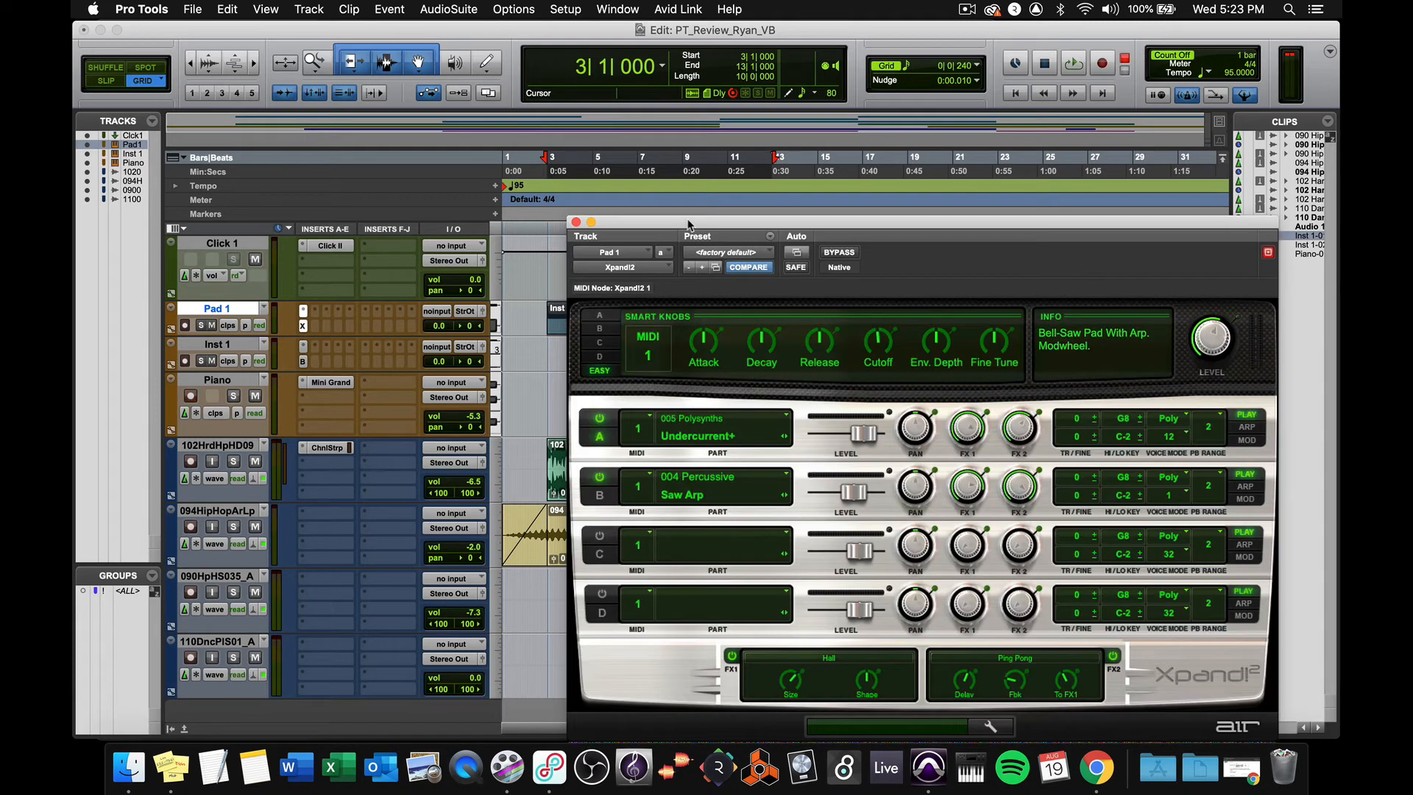
drag(689, 226, 534, 147)
click(191, 397)
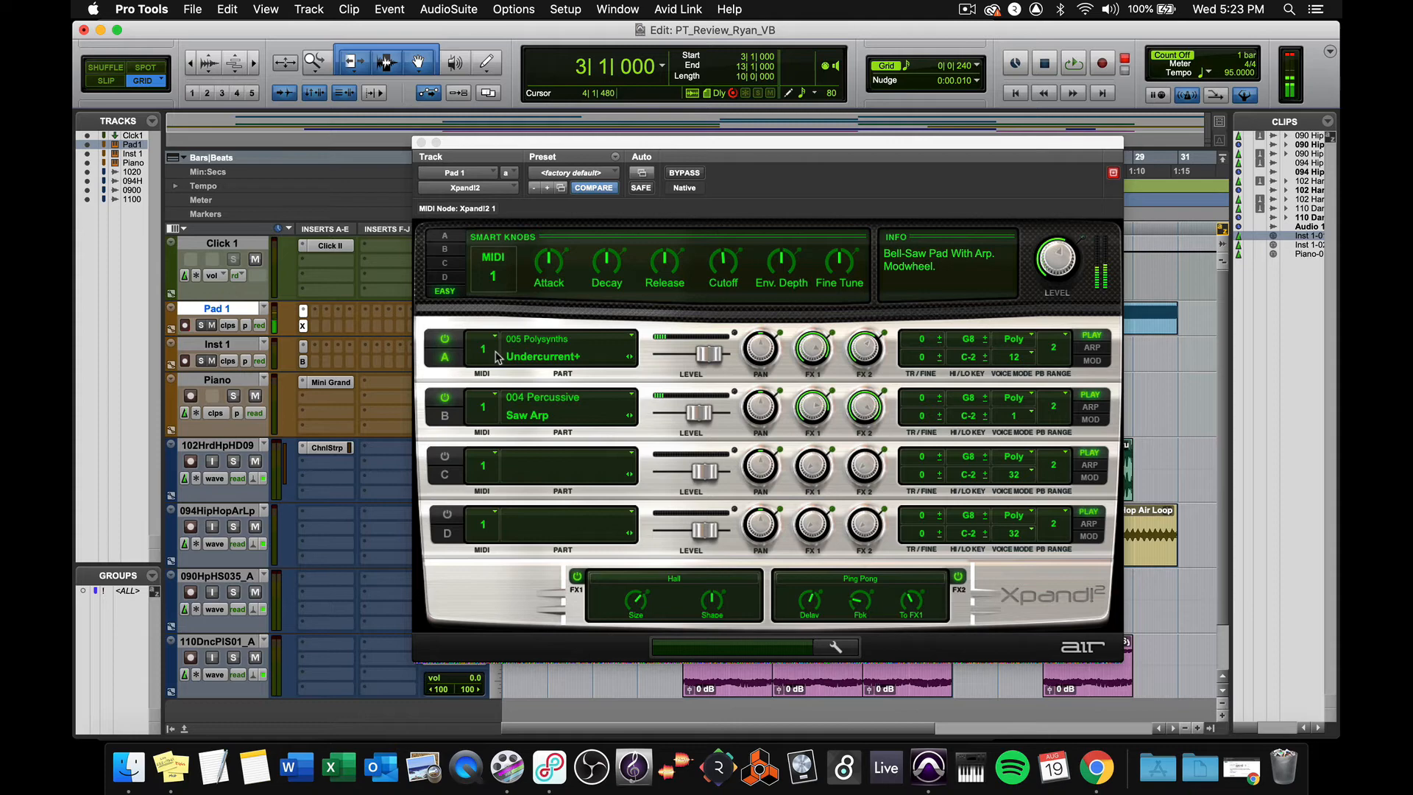
click(422, 145)
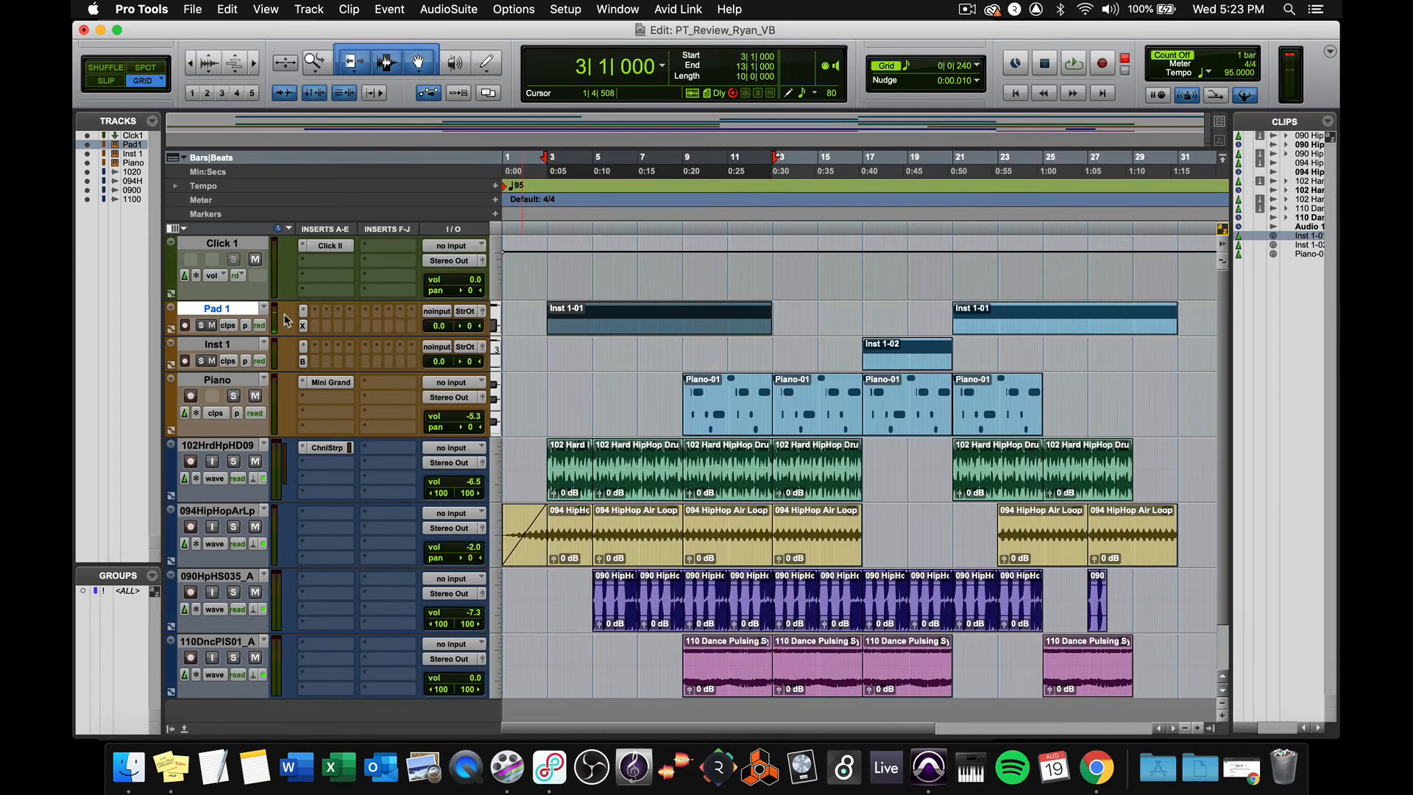
Solo the Pad 1 track and audition it alone with two play/stop passes
click(199, 327)
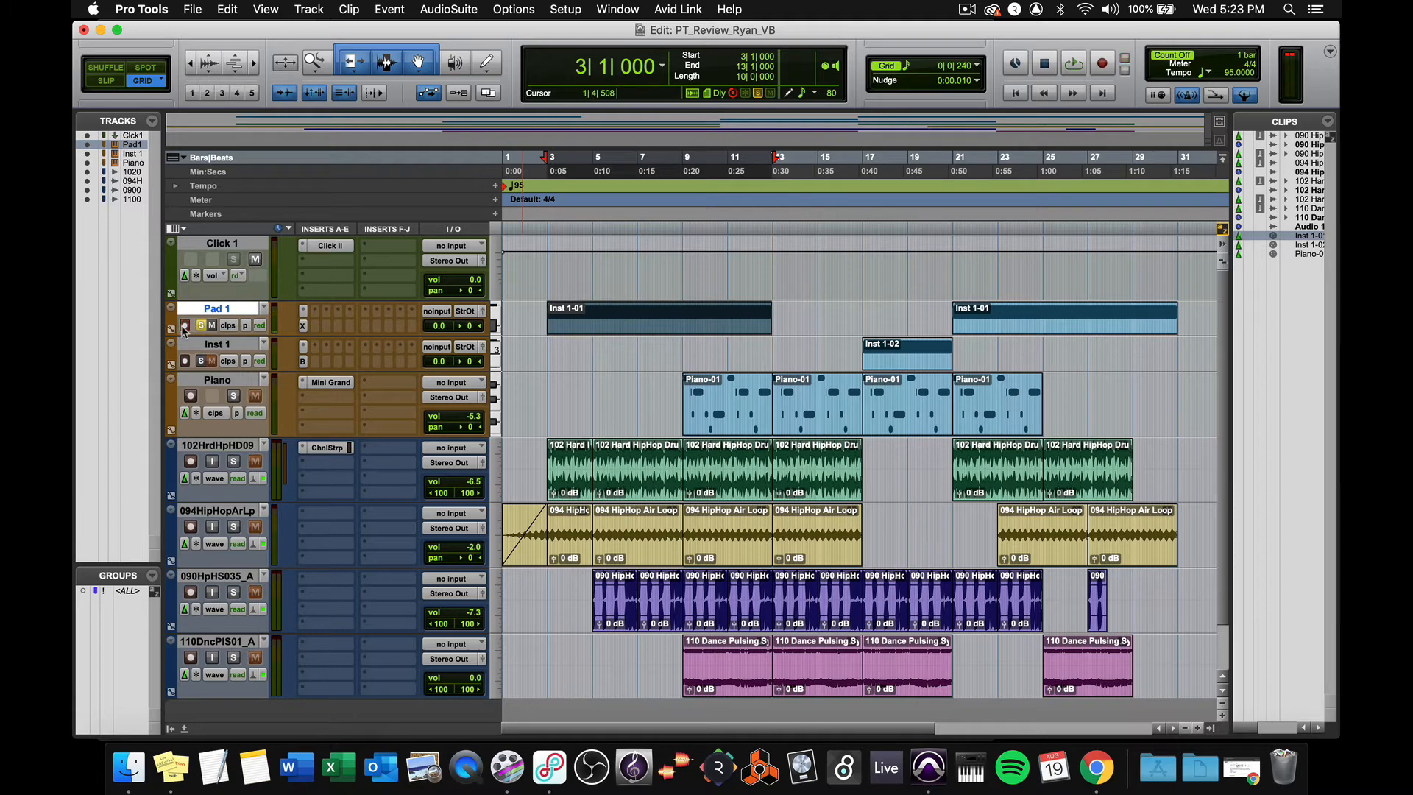
key(space)
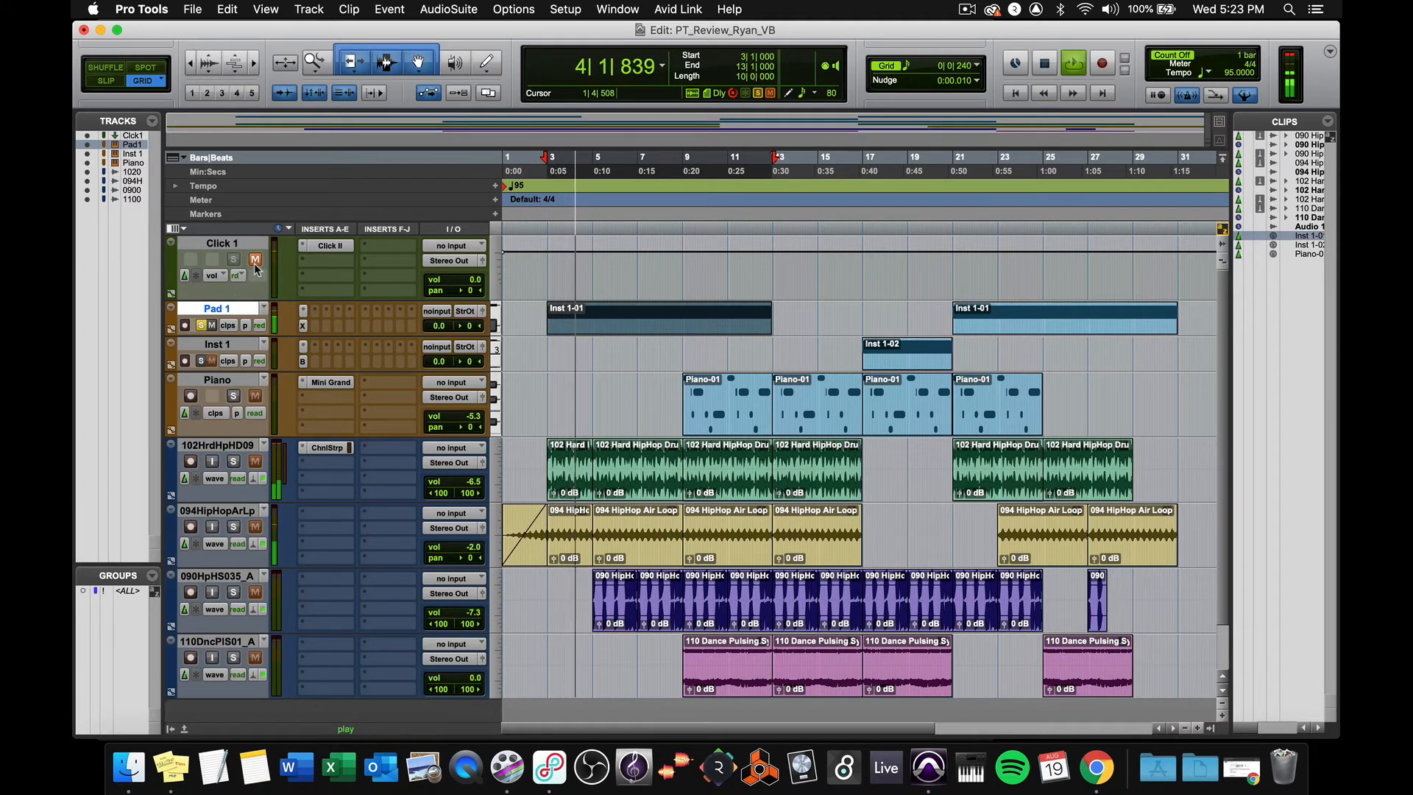
key(space)
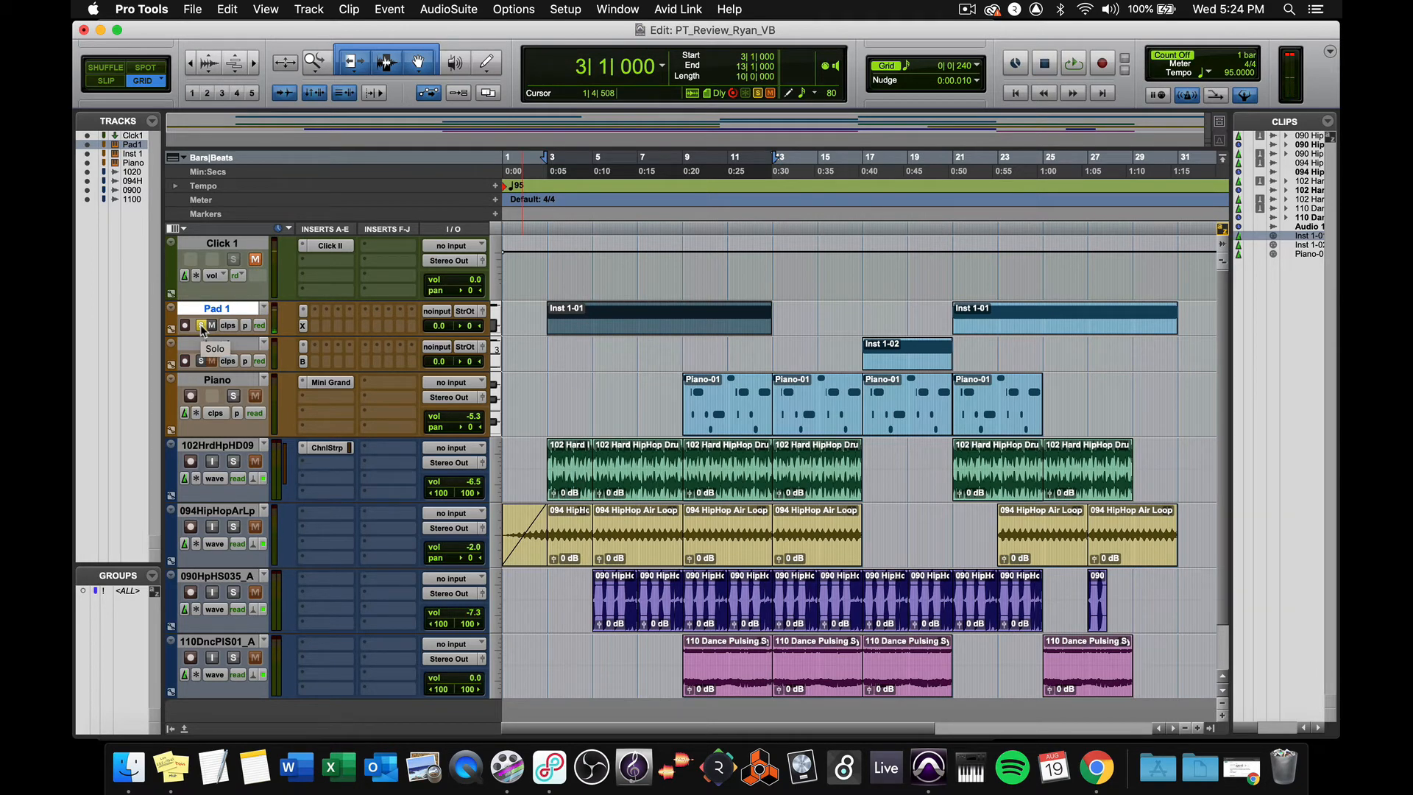
key(space)
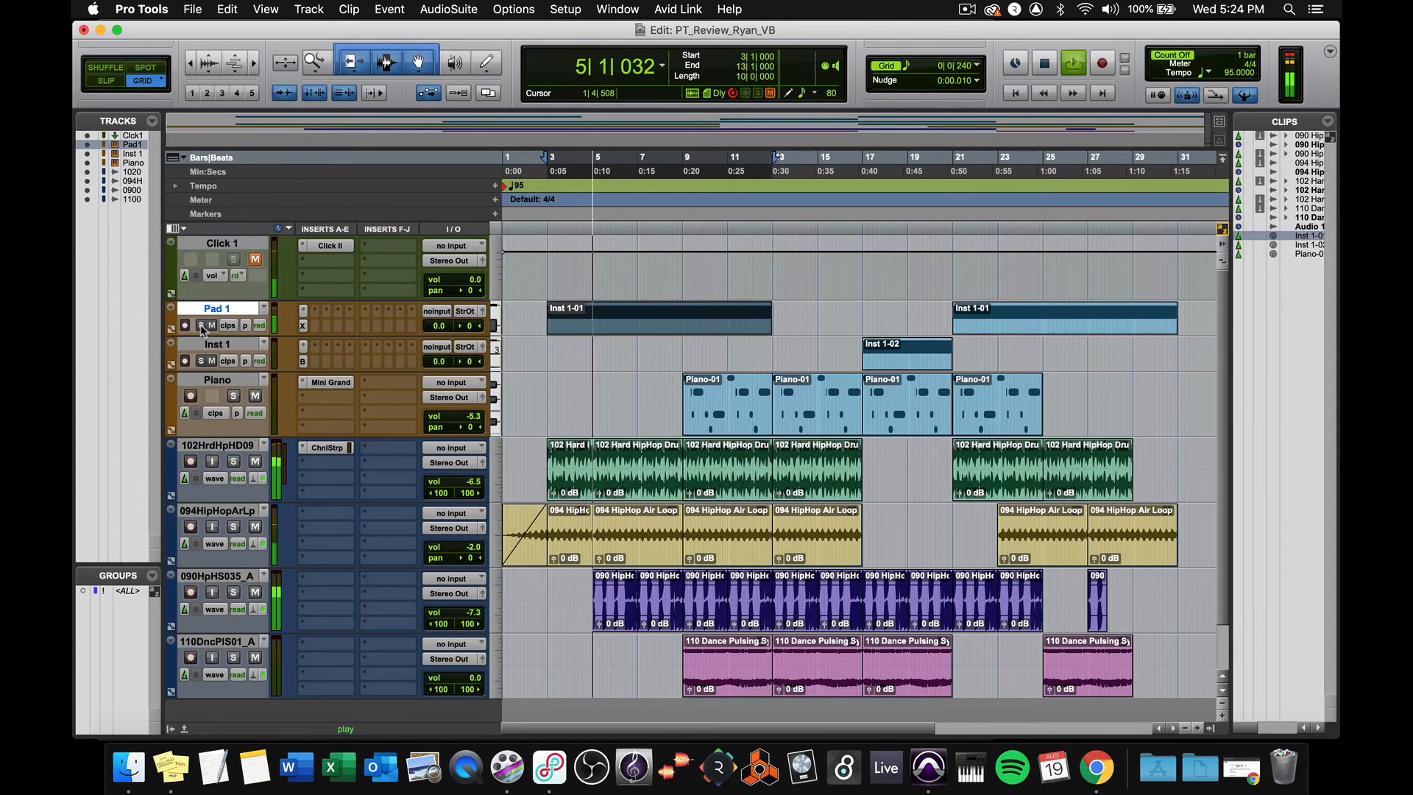
key(space)
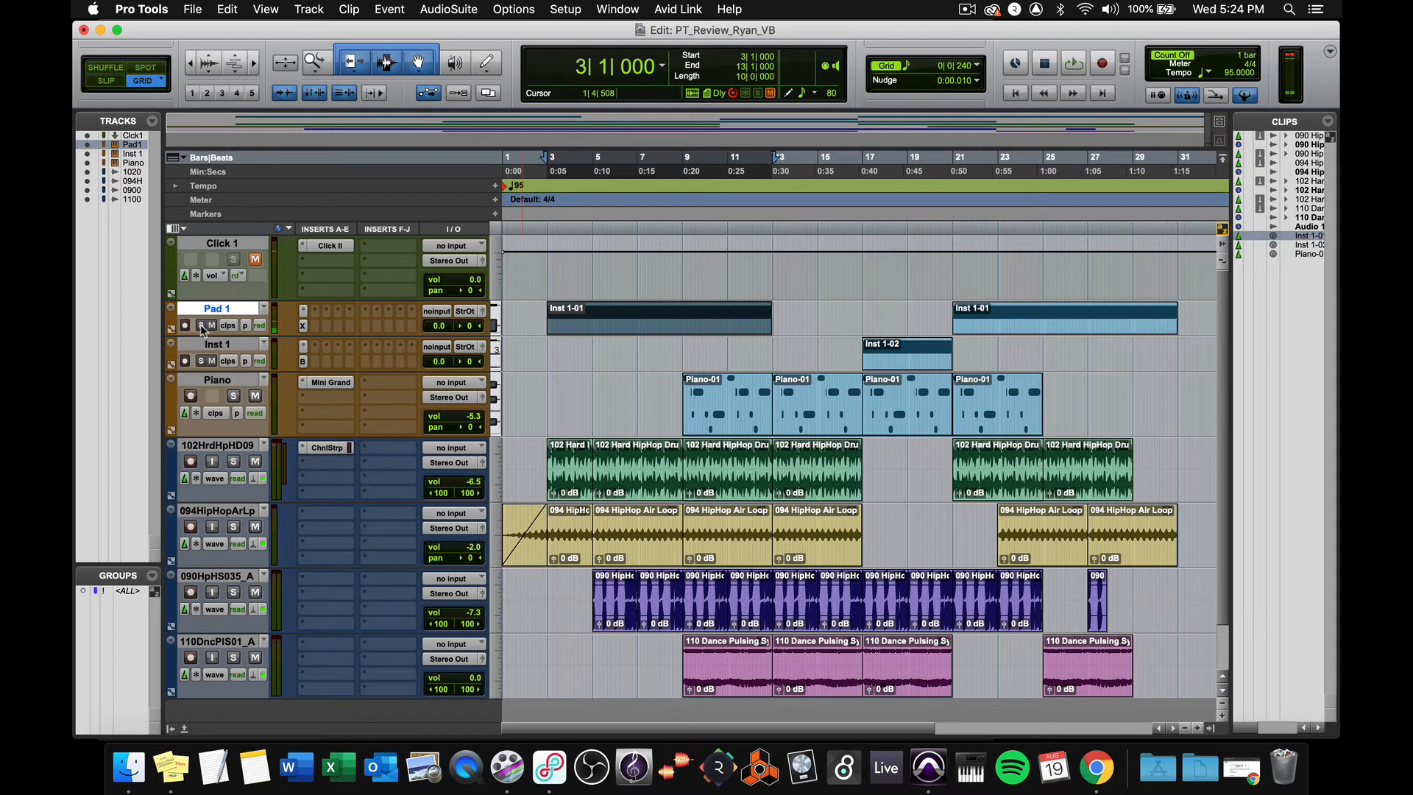
Lower Pad 1's volume to -10.6 dB and bring up the Boom drum machine on Inst 1
drag(439, 328, 439, 343)
click(893, 362)
click(303, 362)
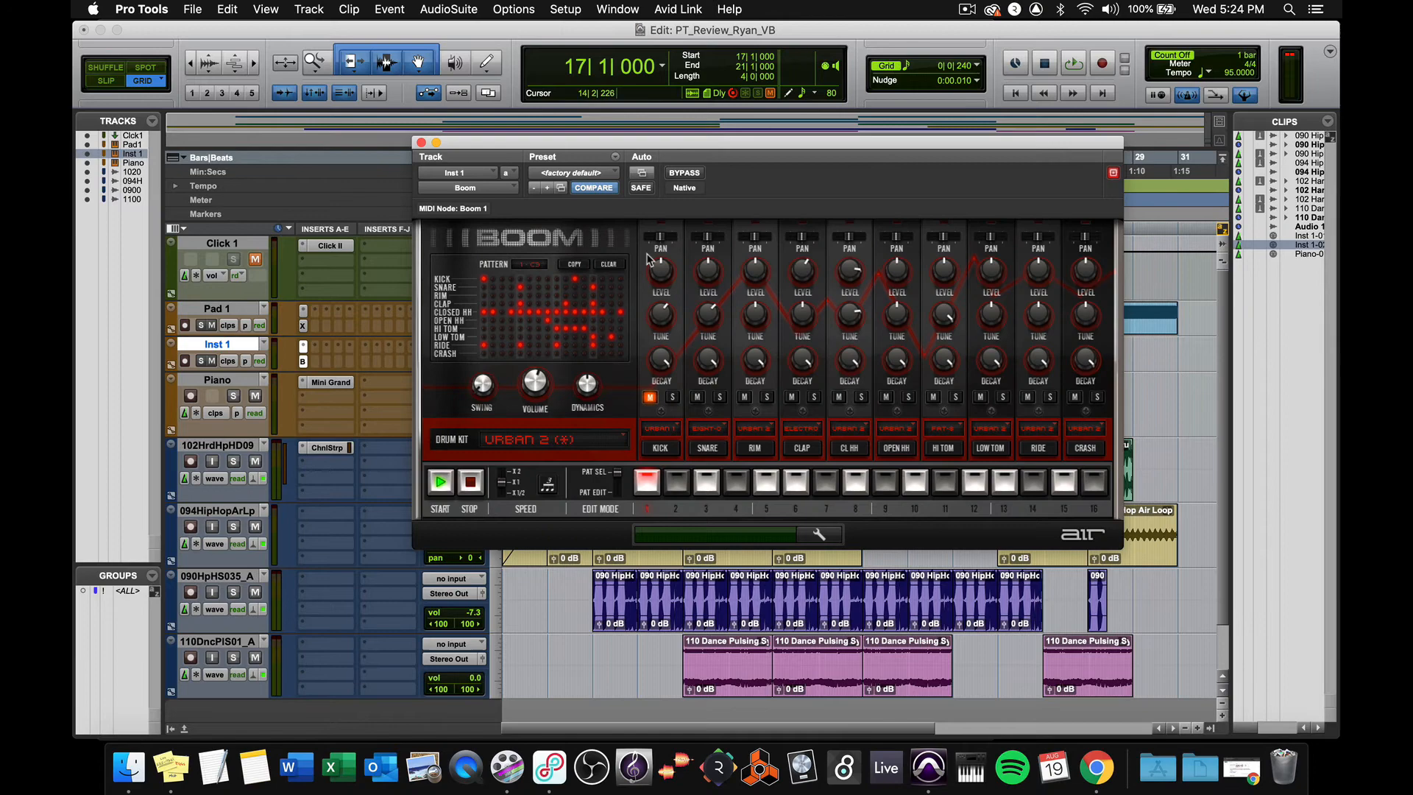
Check the single note in the Inst 1-02 clip, then leave Boom and the note editor closed
click(423, 145)
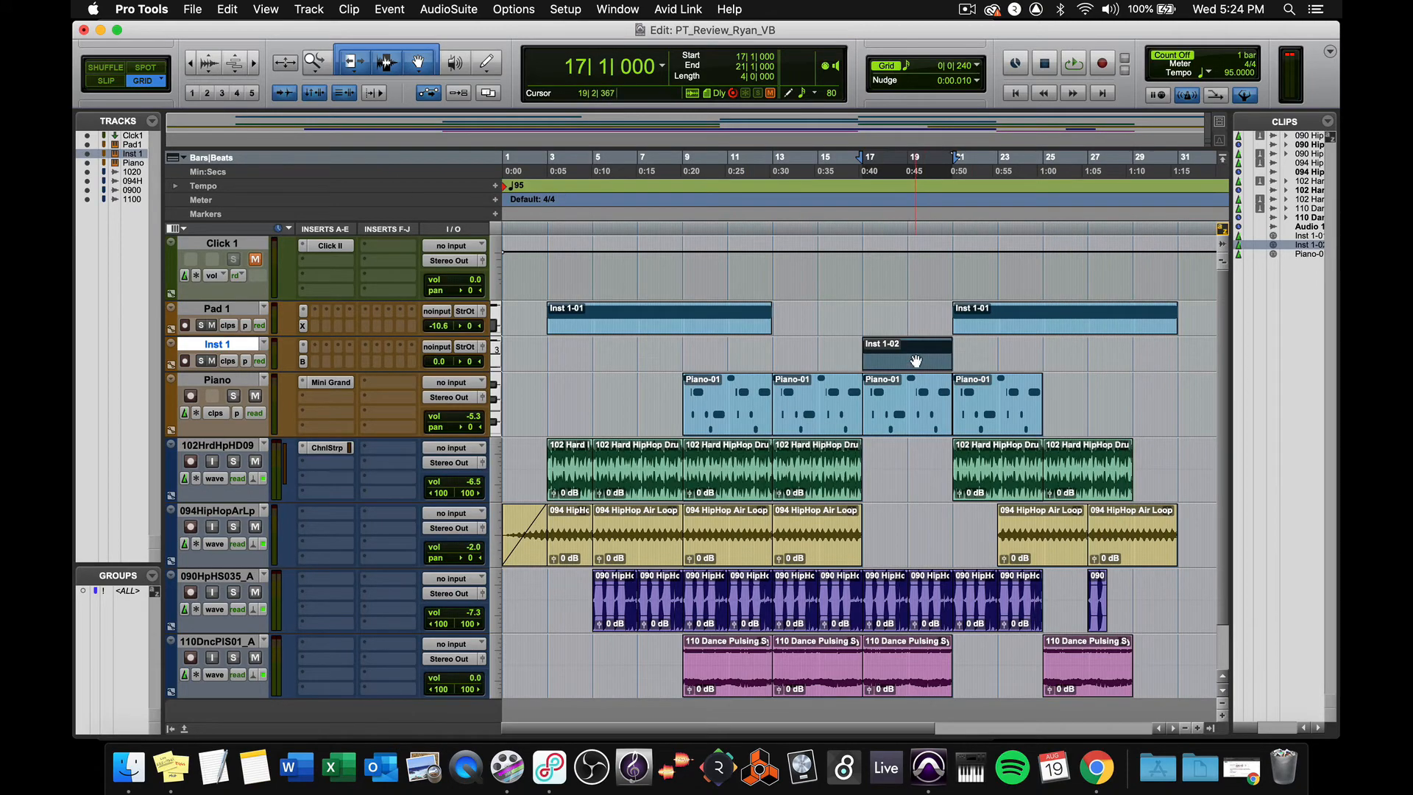
double_click(916, 362)
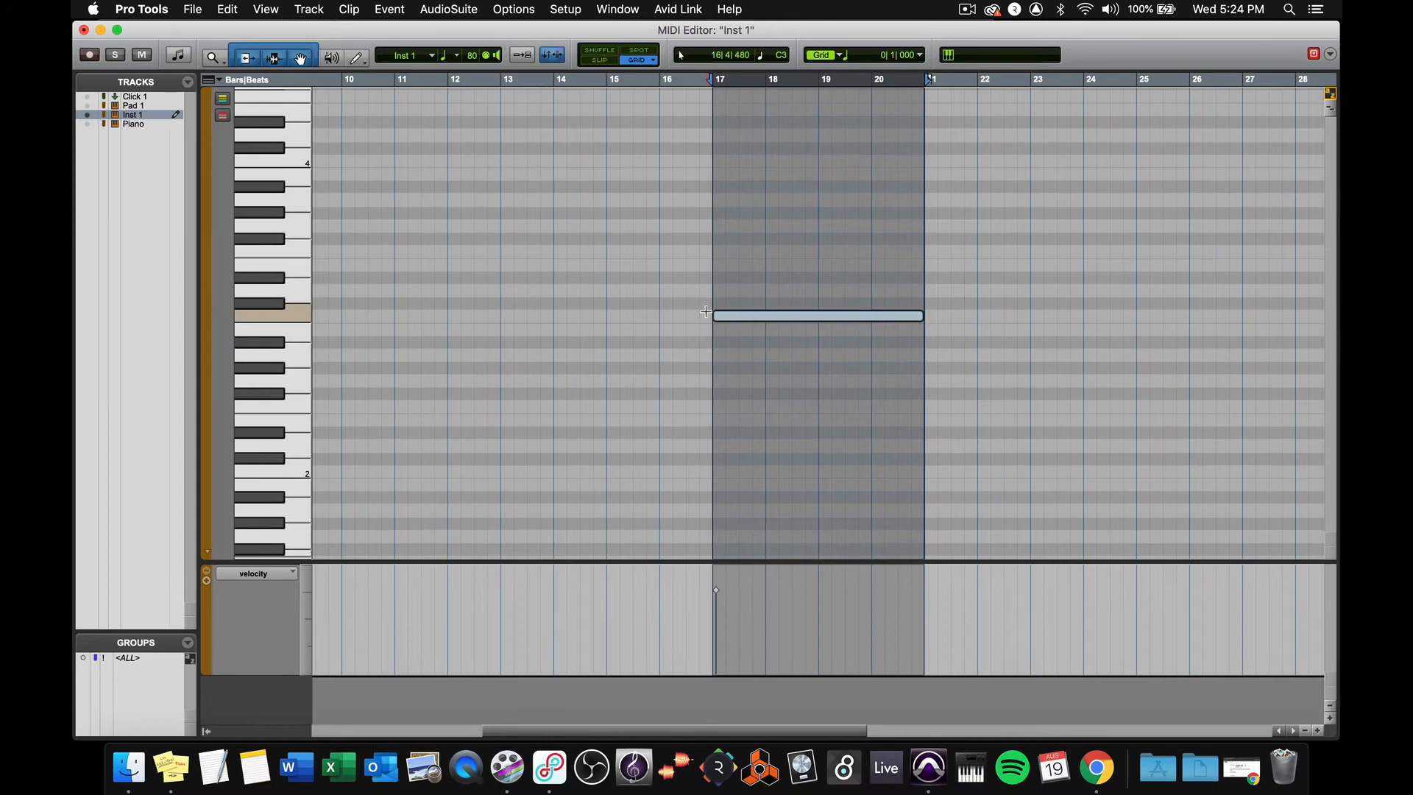
click(85, 31)
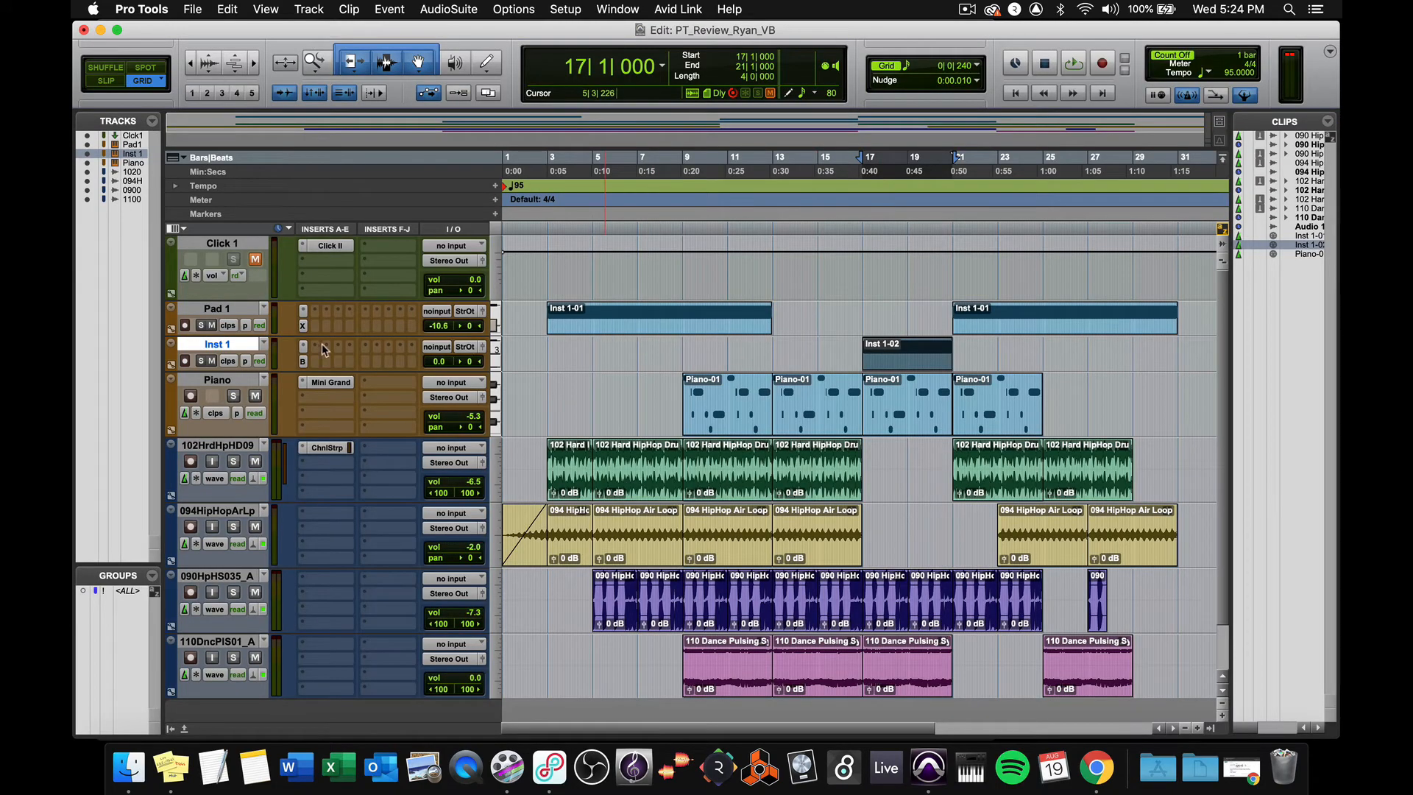
click(304, 362)
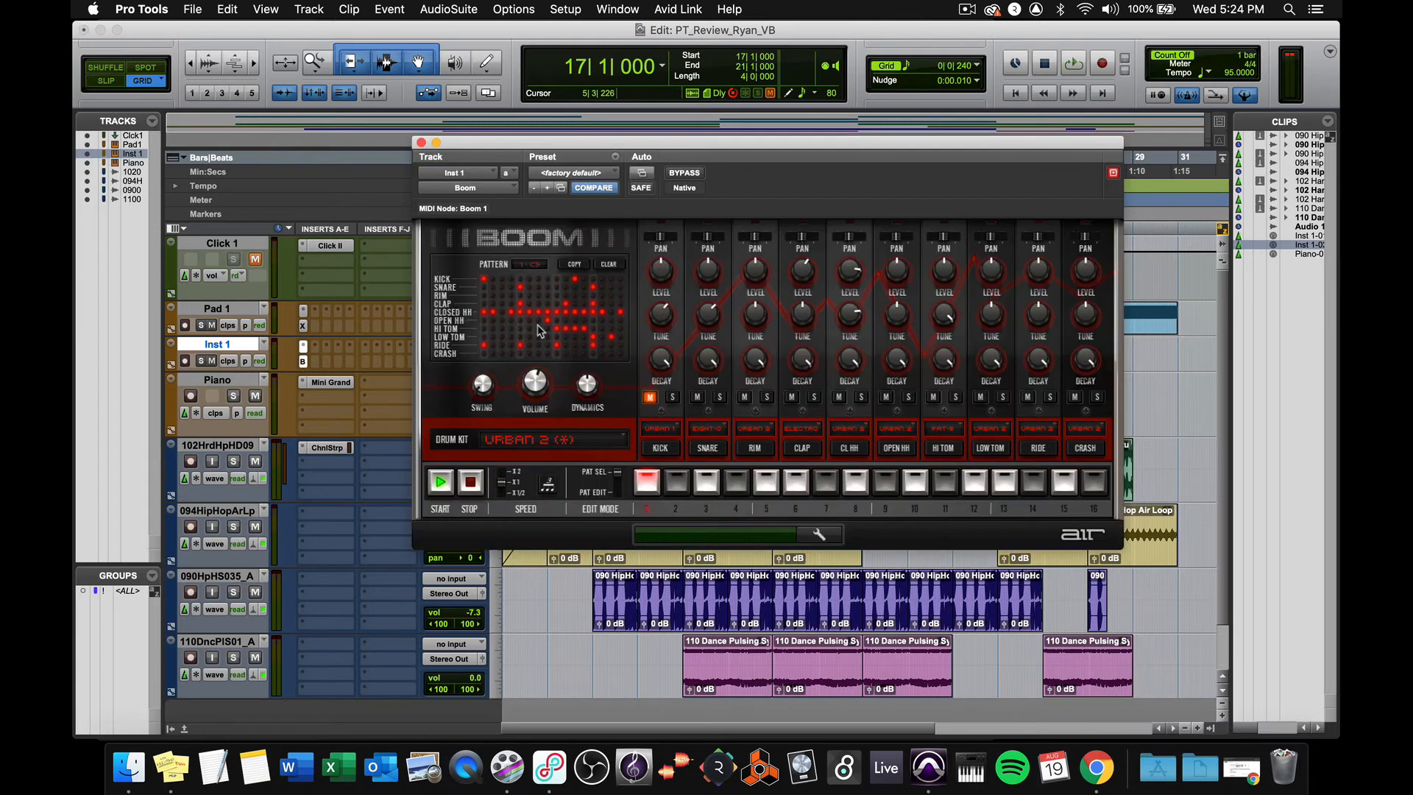
click(422, 145)
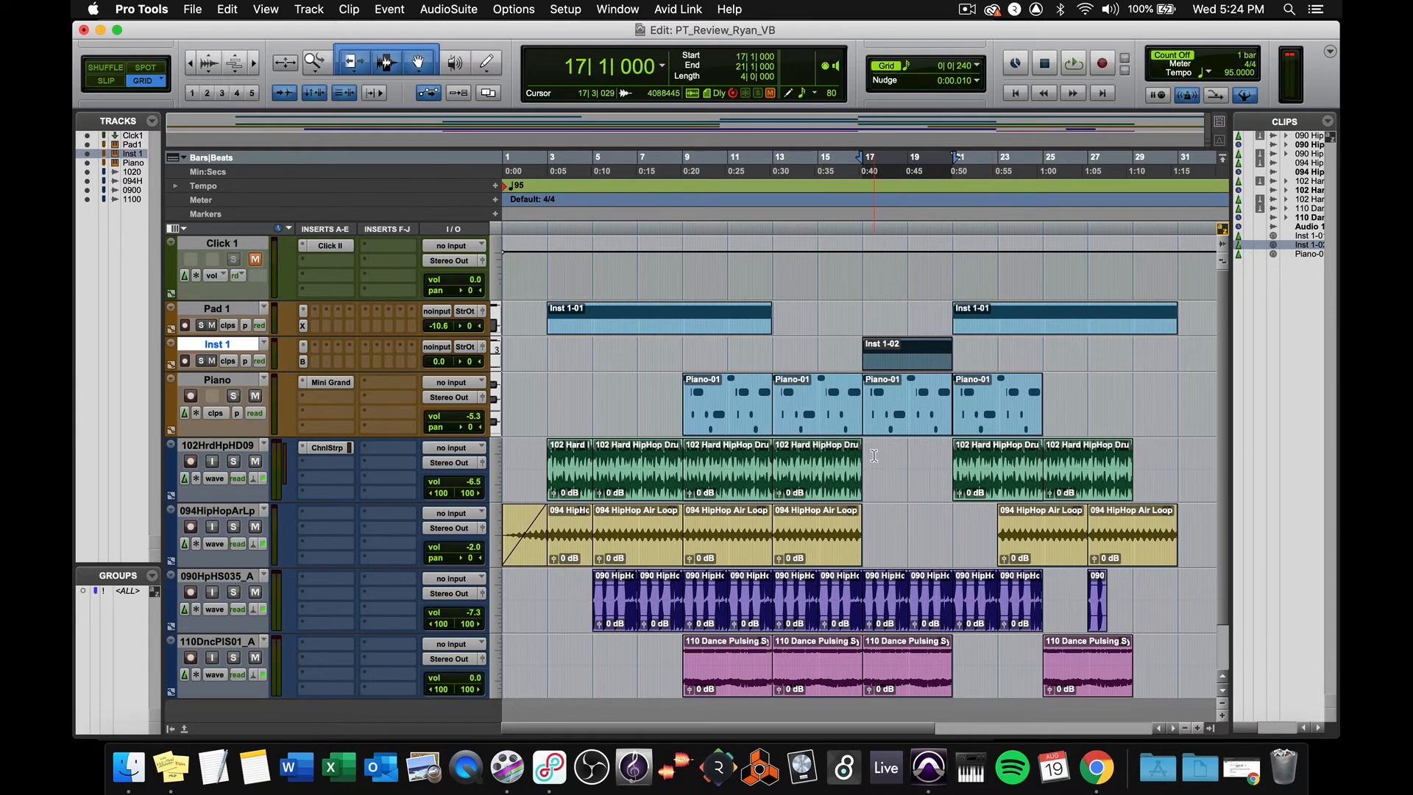
scroll(878, 464, down, 2)
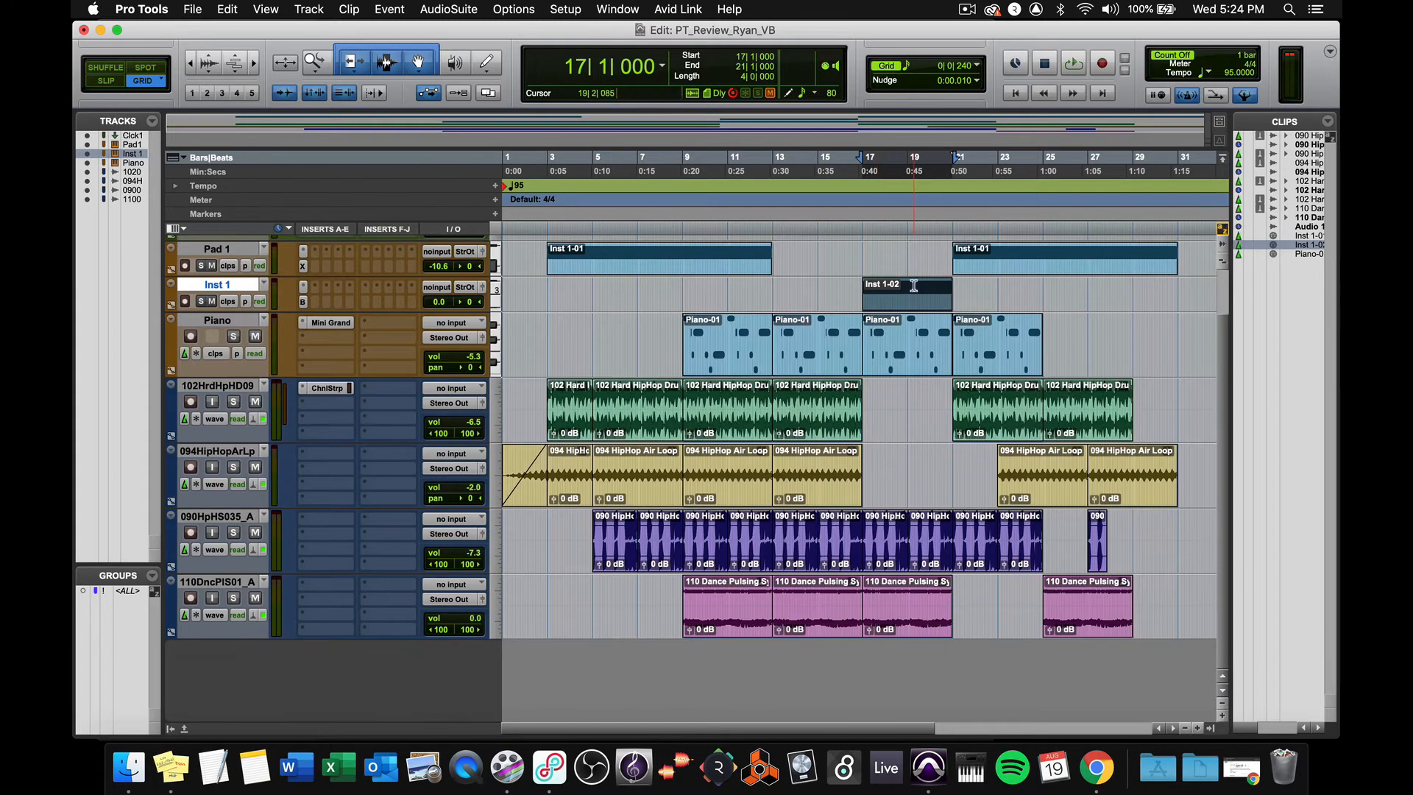
Play from the session start, raise Pad 1 to -3.3 dB, and show the Click 1 track again
click(516, 262)
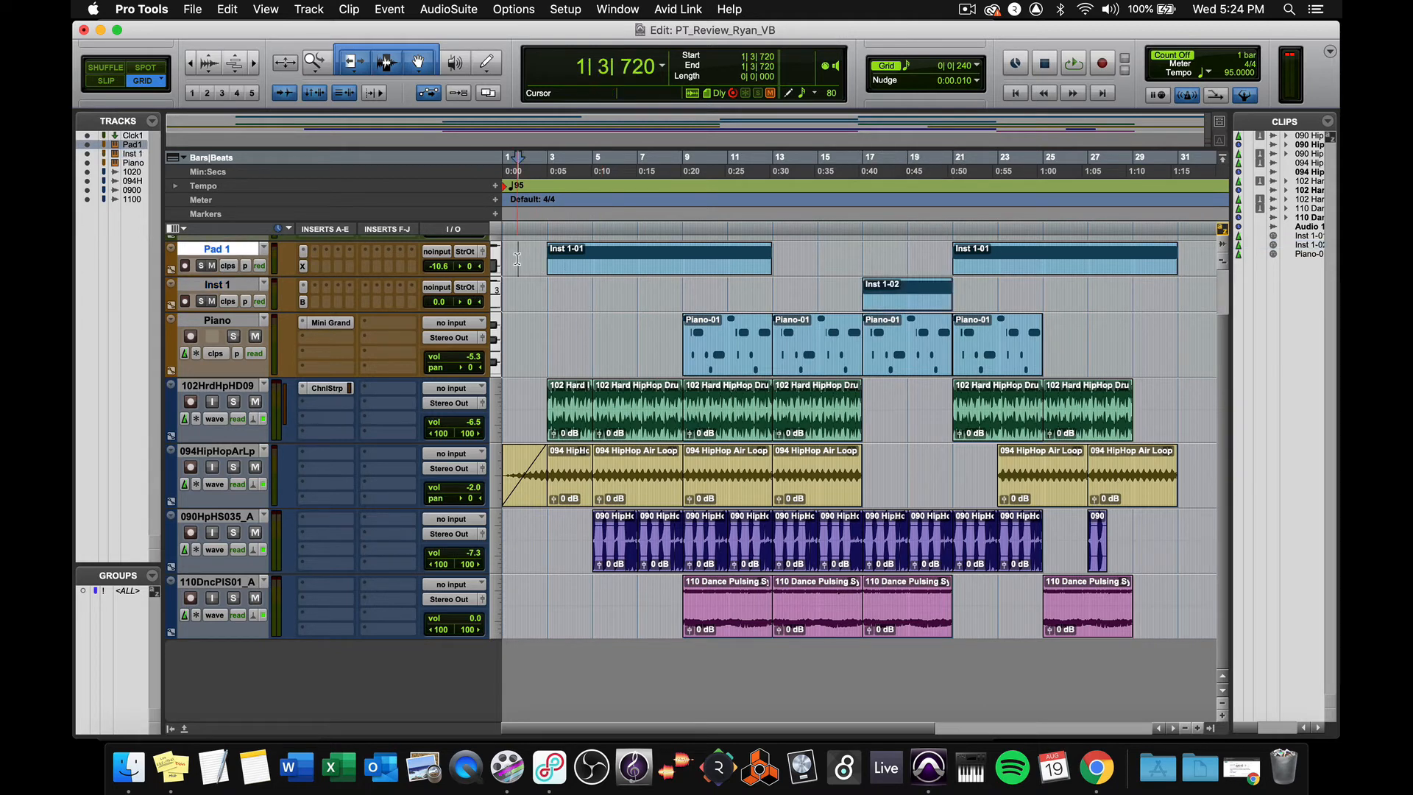
key(Return)
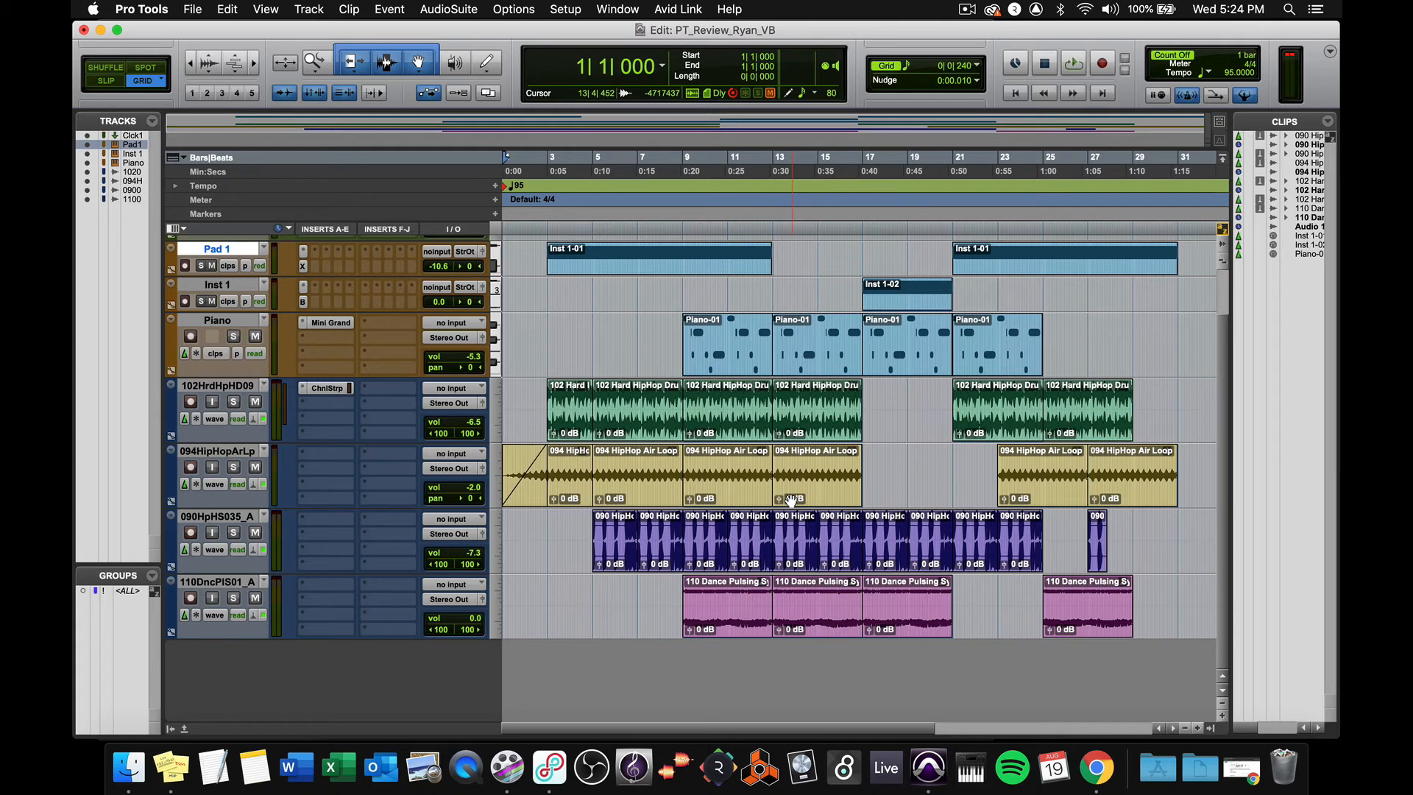
key(space)
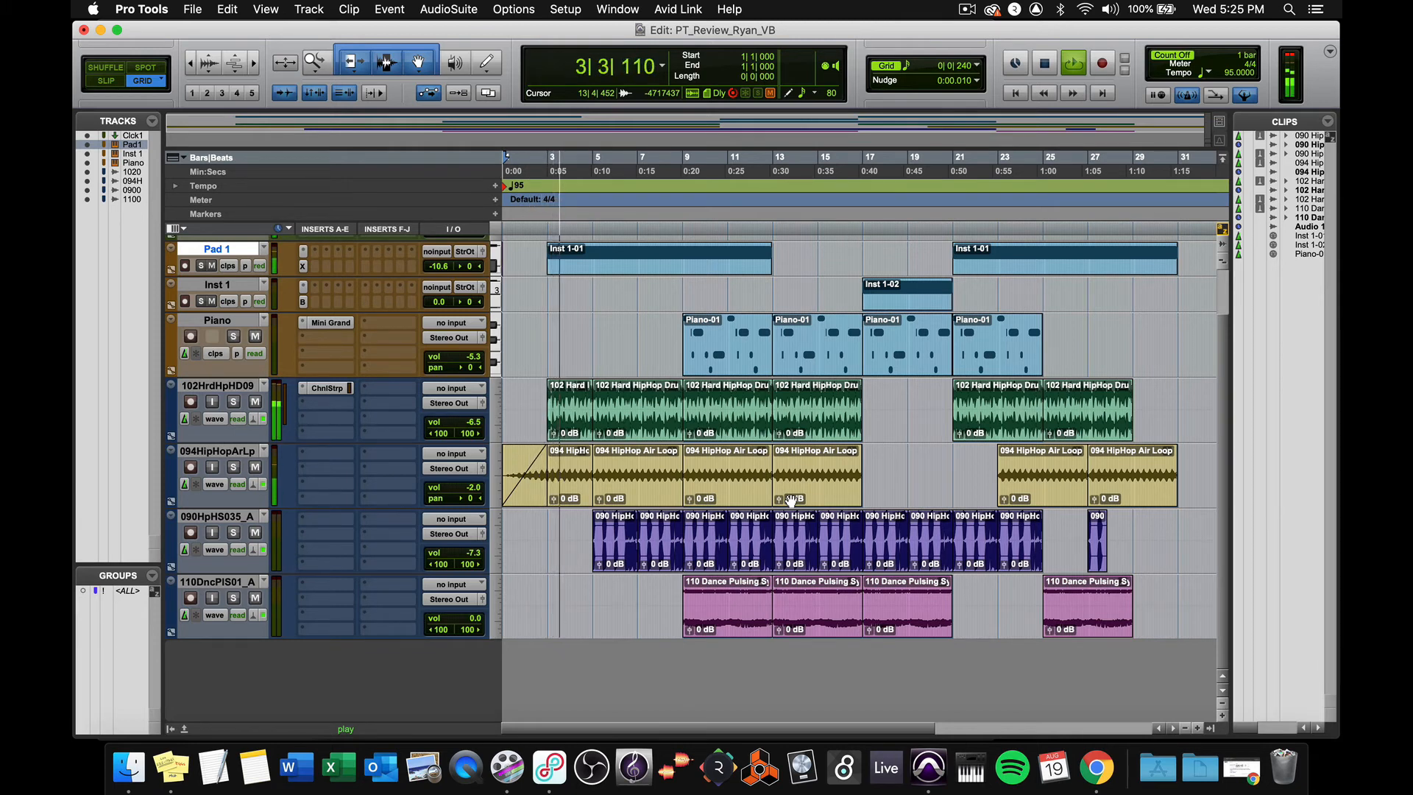
drag(439, 271, 437, 266)
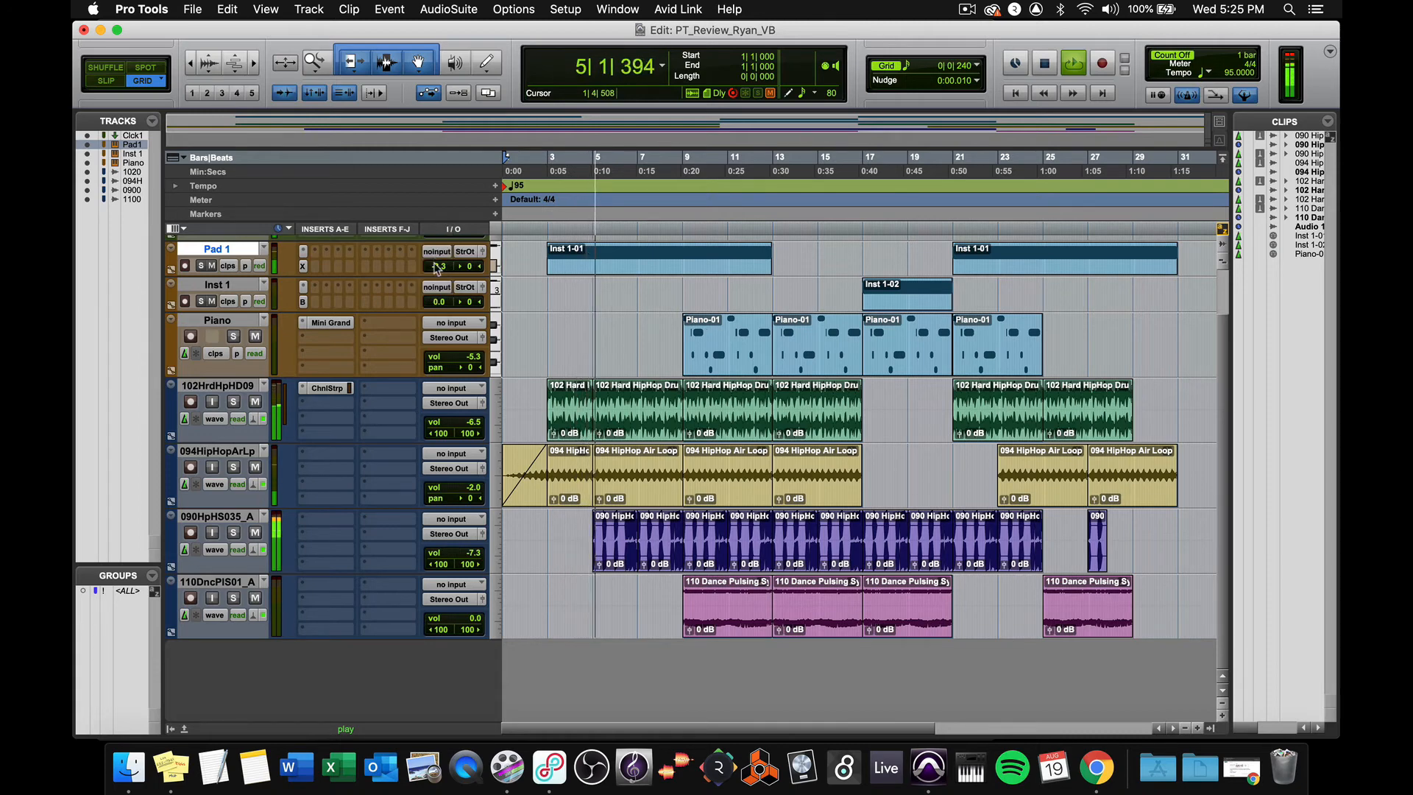
click(88, 135)
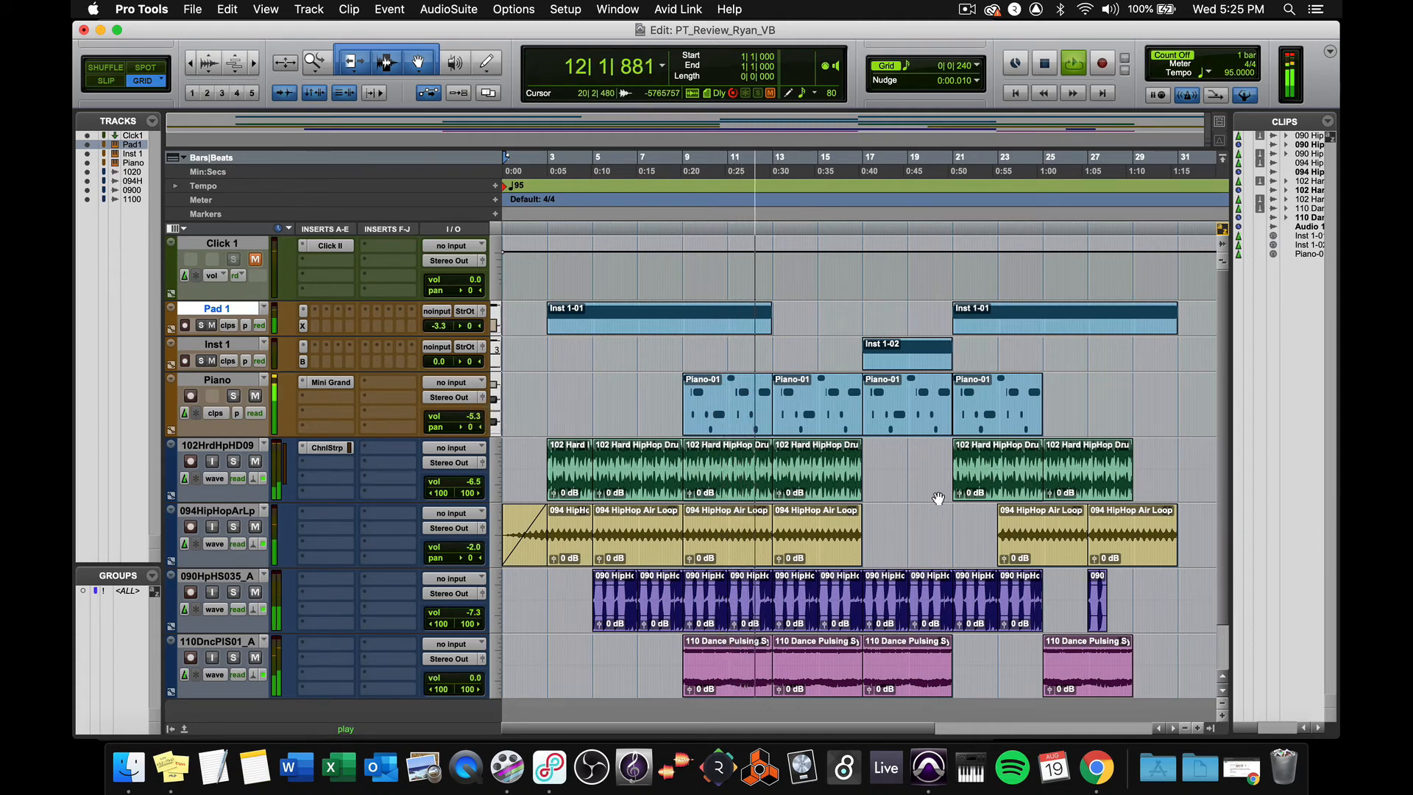
Delete the second Piano-01 clip and move the last Piano-01 clip to bars 27–31
click(819, 418)
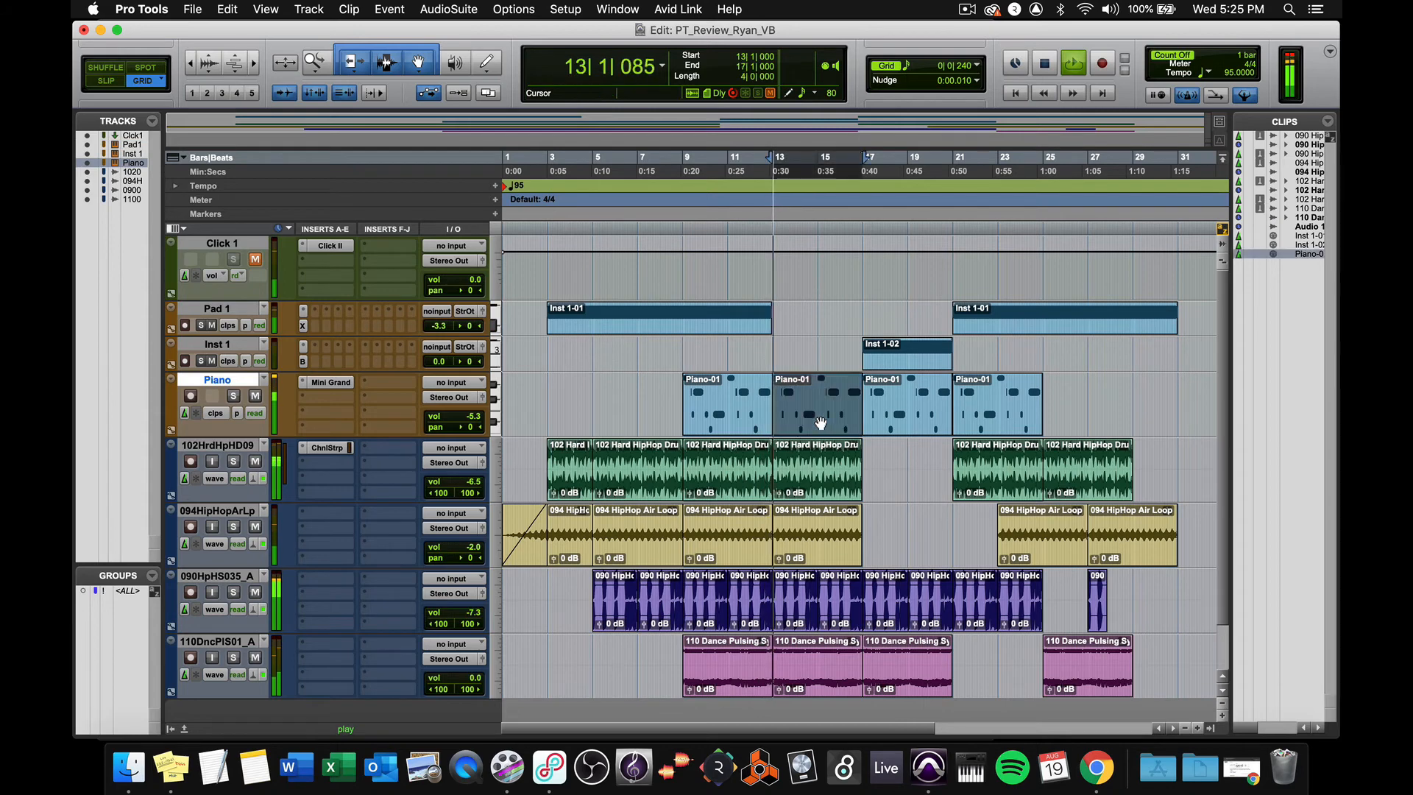
key(Delete)
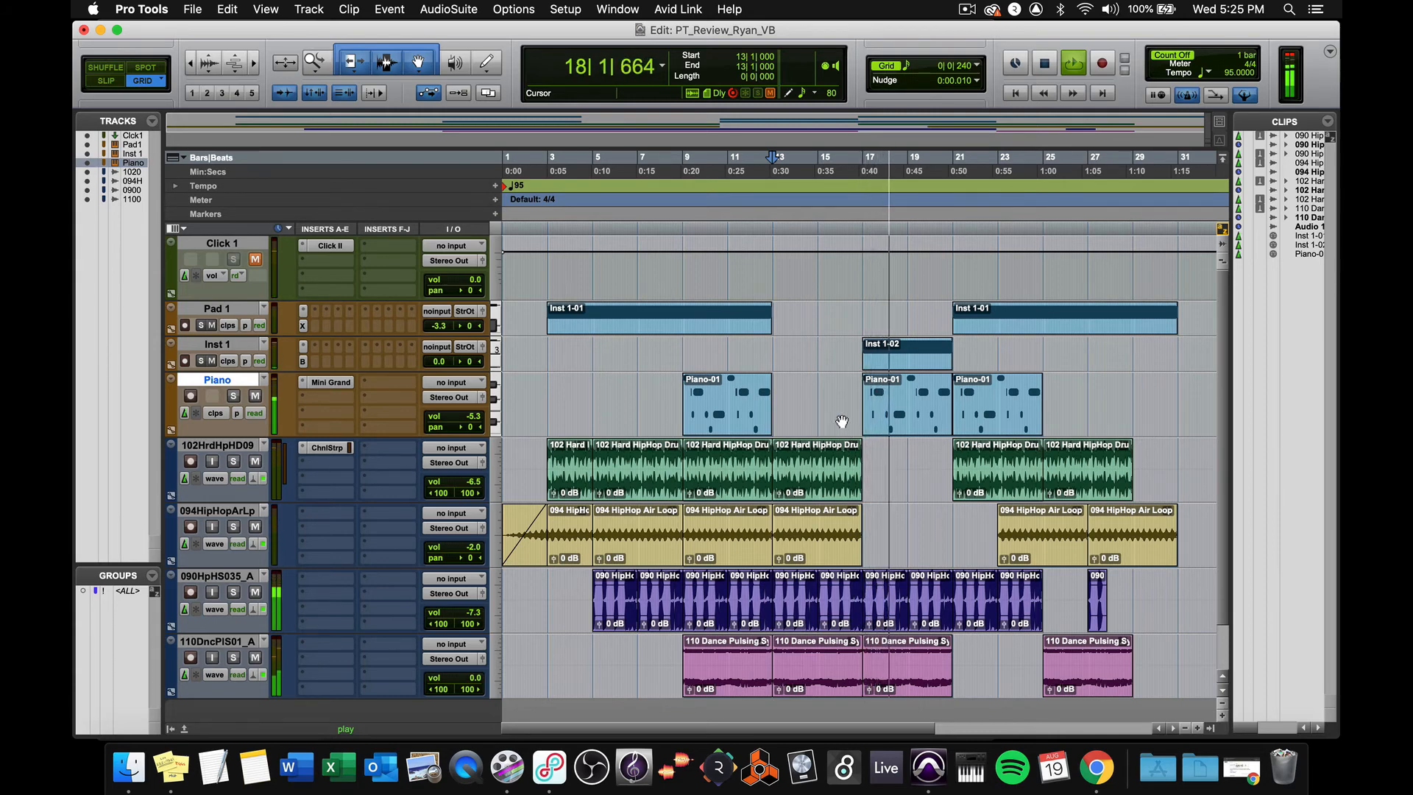
drag(980, 418, 1115, 421)
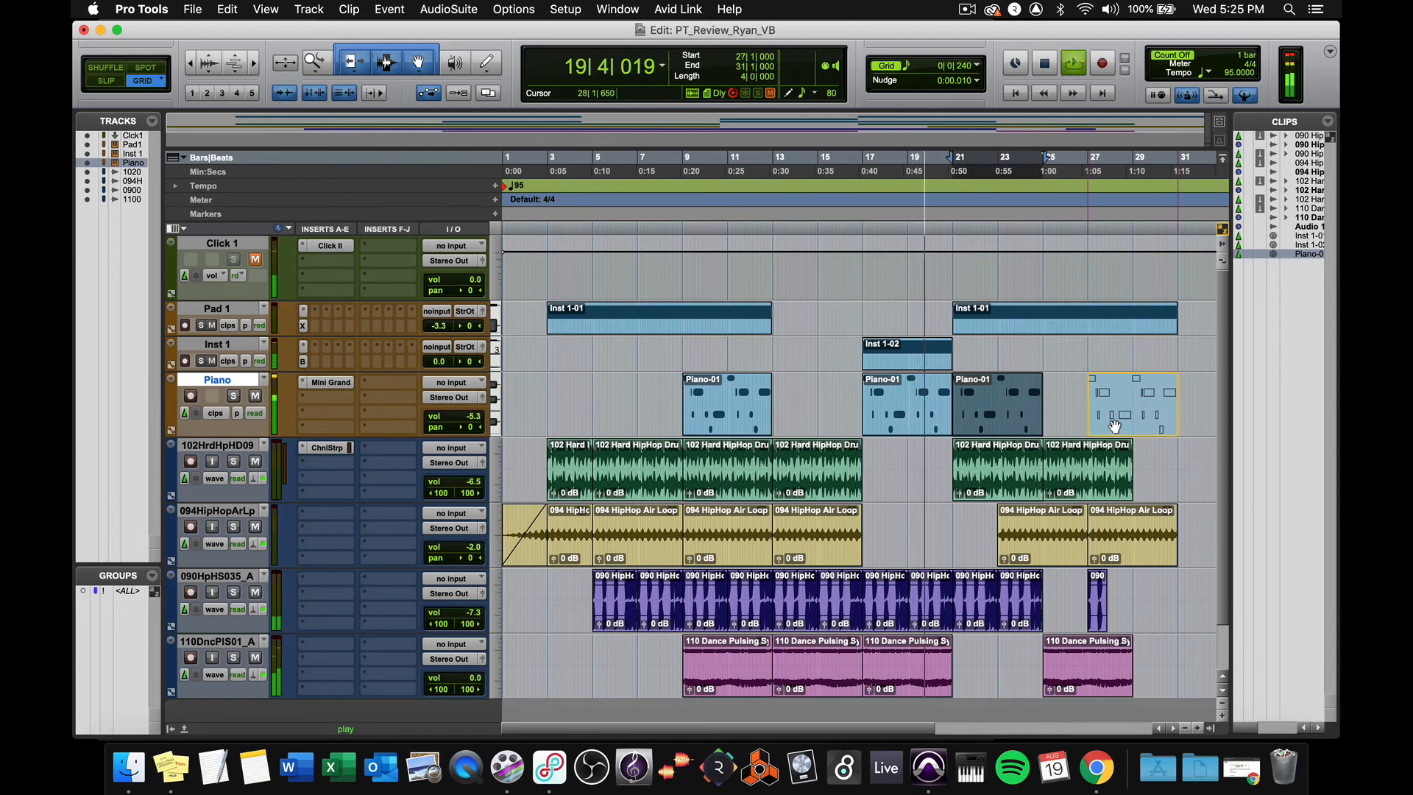
drag(1115, 420, 1115, 420)
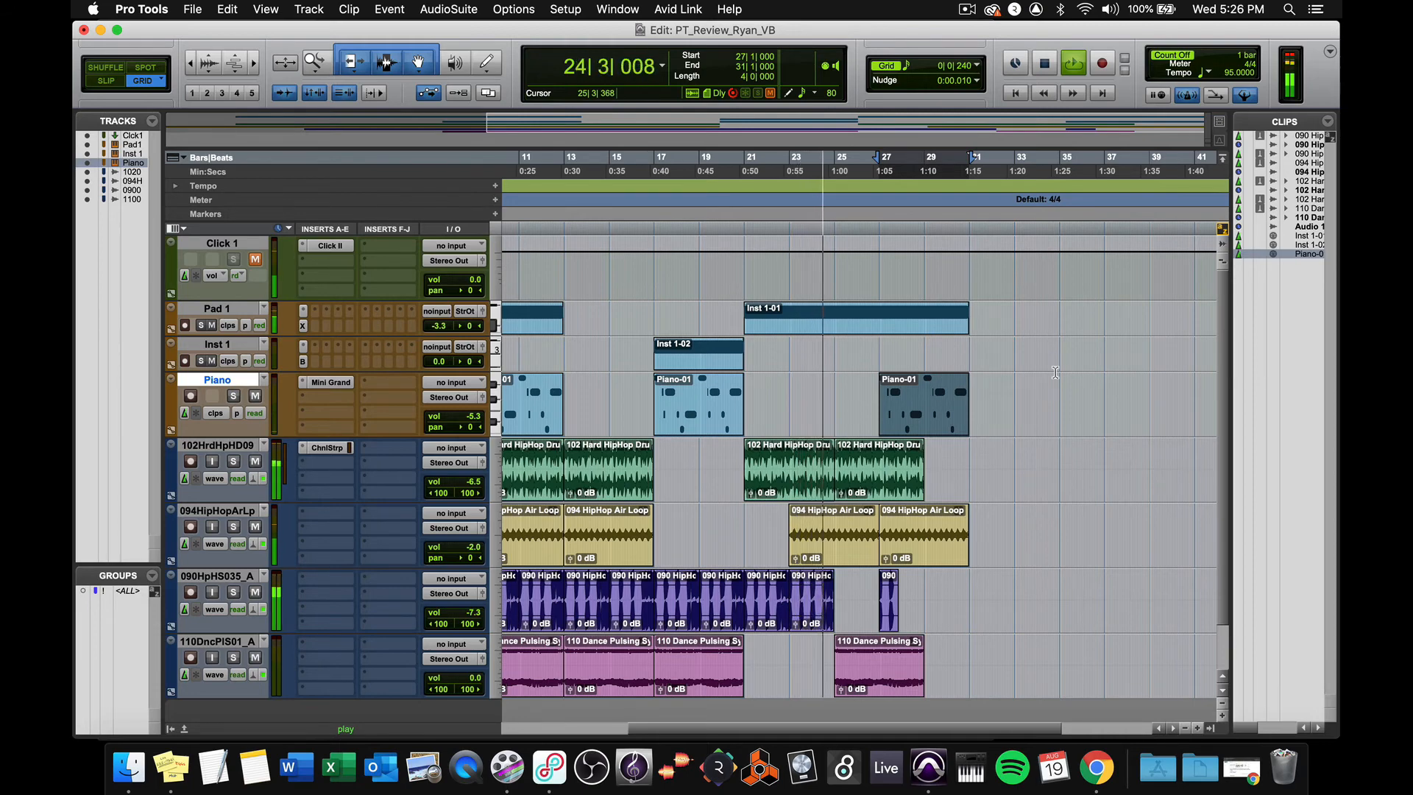
scroll(1050, 340, down, 2)
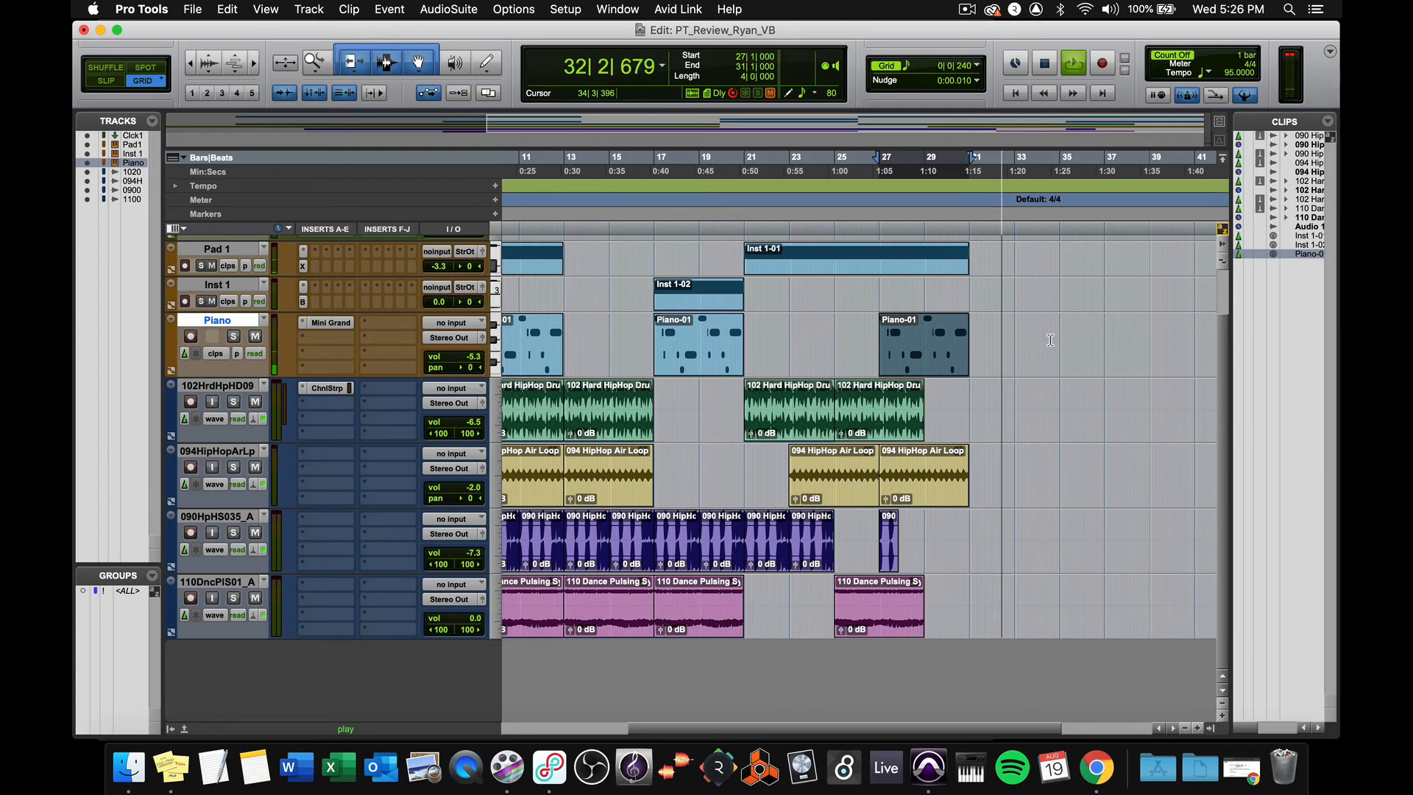
key(space)
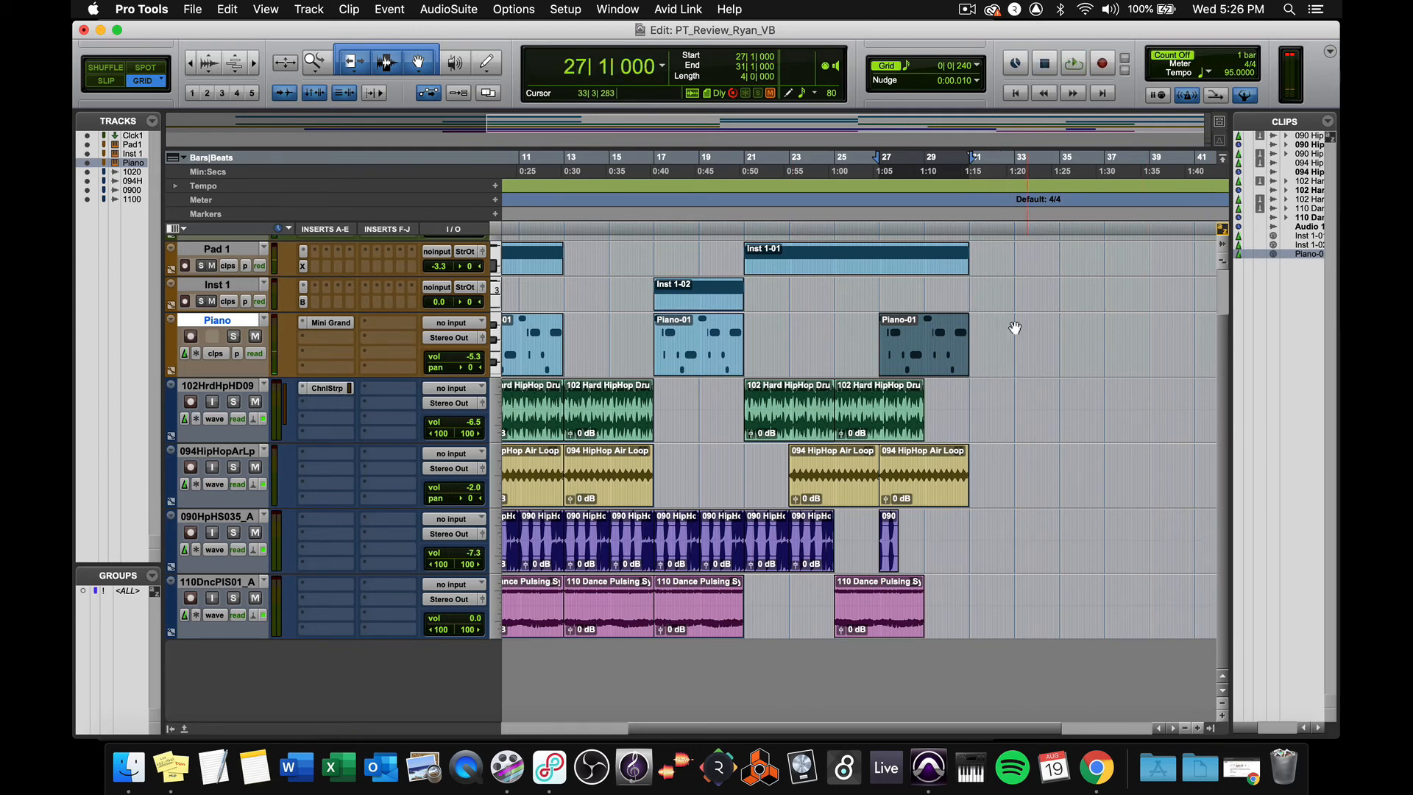
click(991, 340)
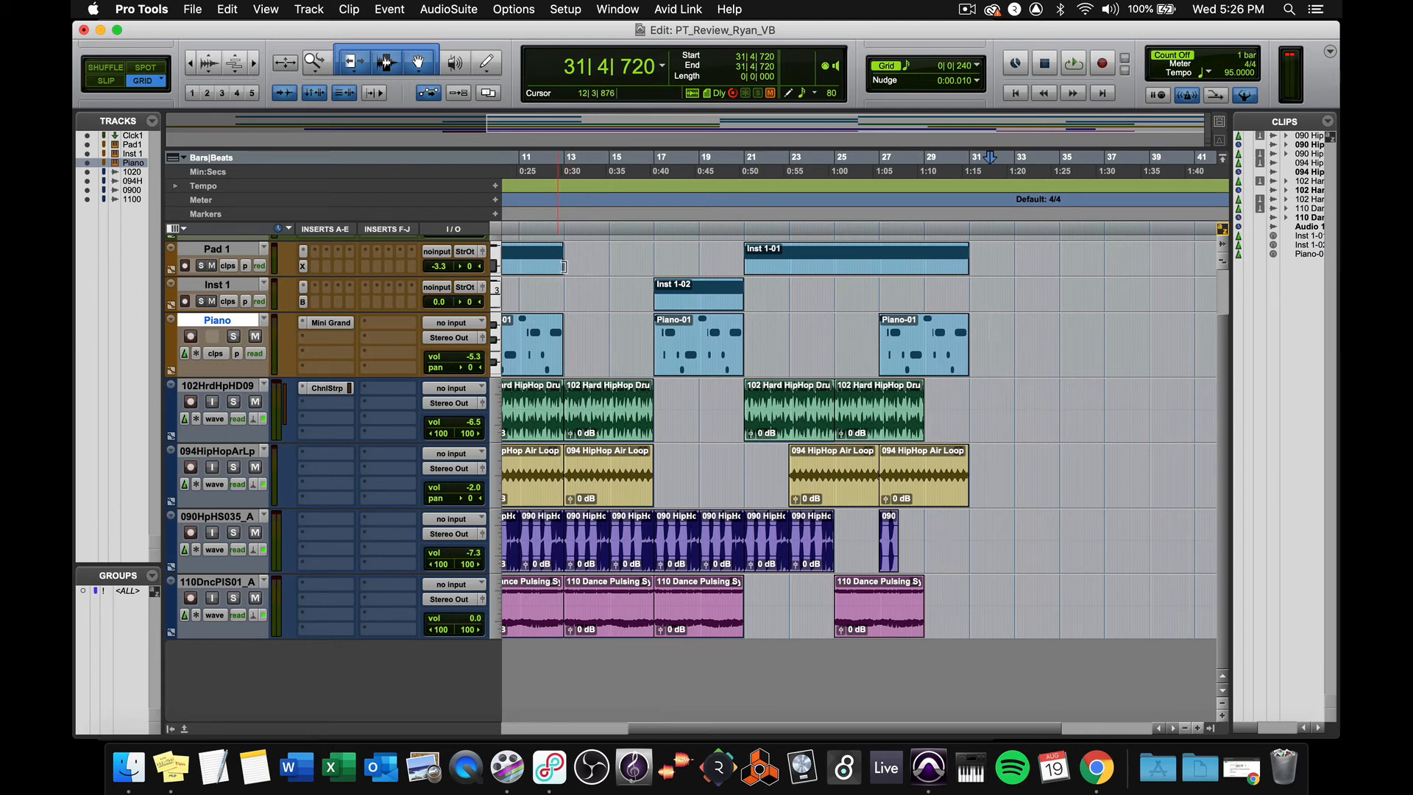
Inspect and audition the last Piano clip's notes from bar 27 in the MIDI Editor
double_click(921, 354)
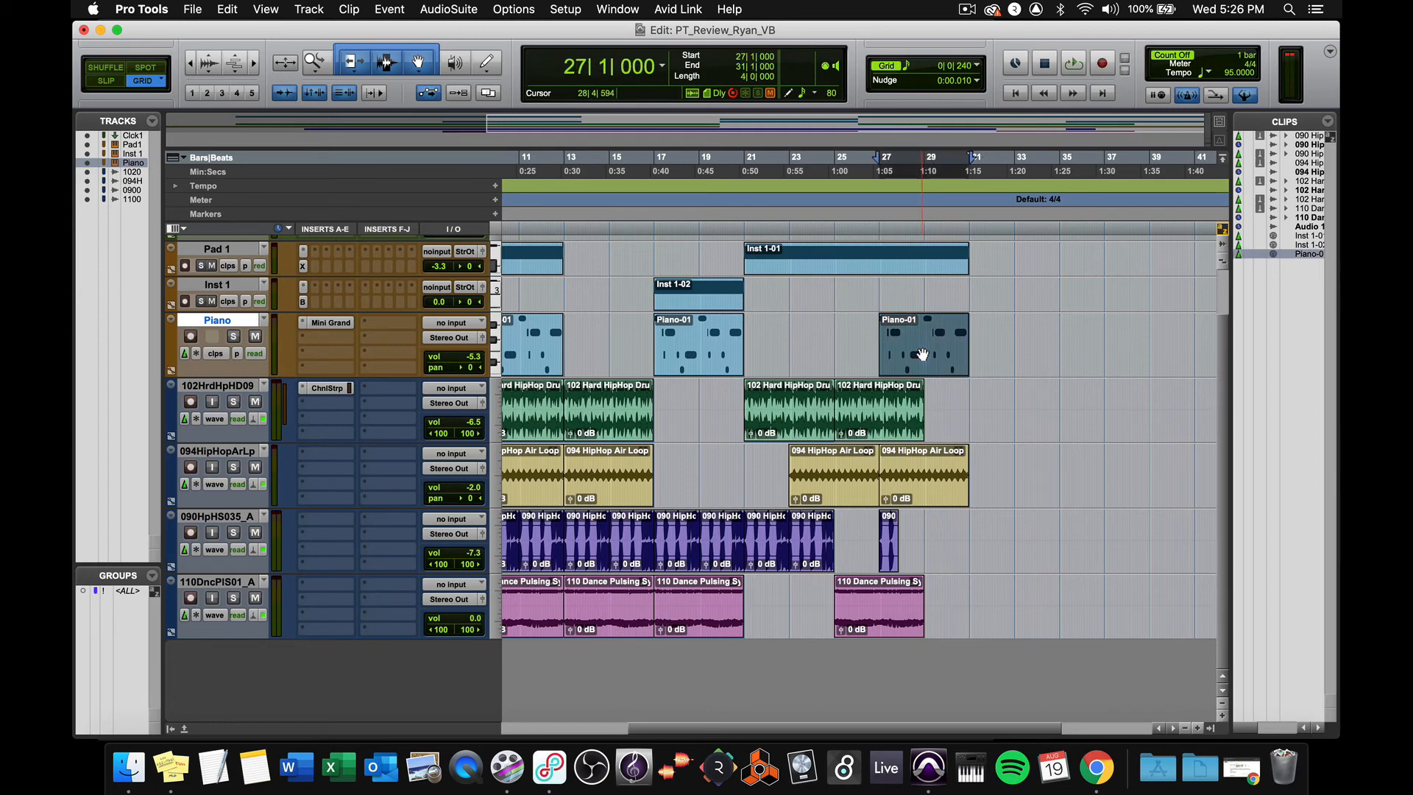
key(t)
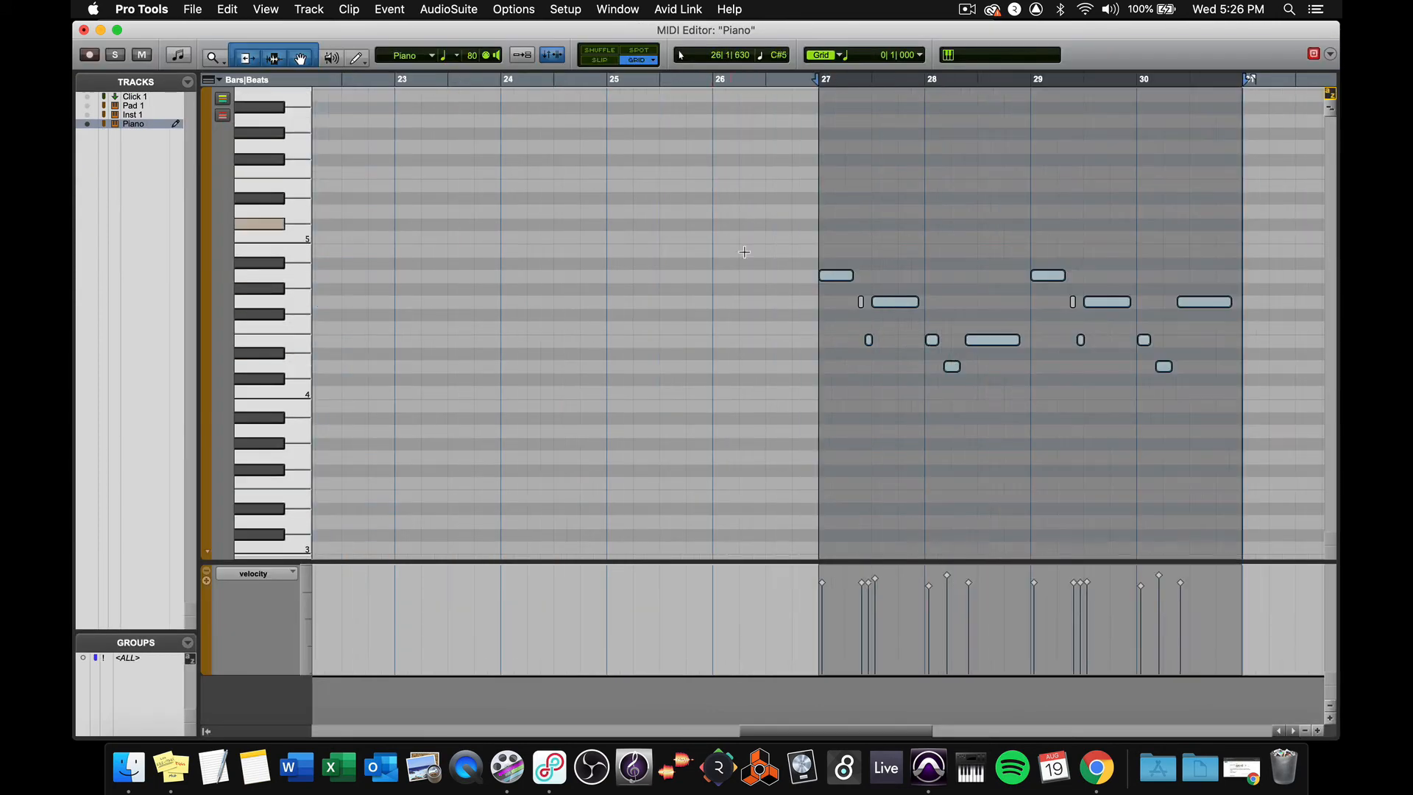
scroll(863, 230, right, 5)
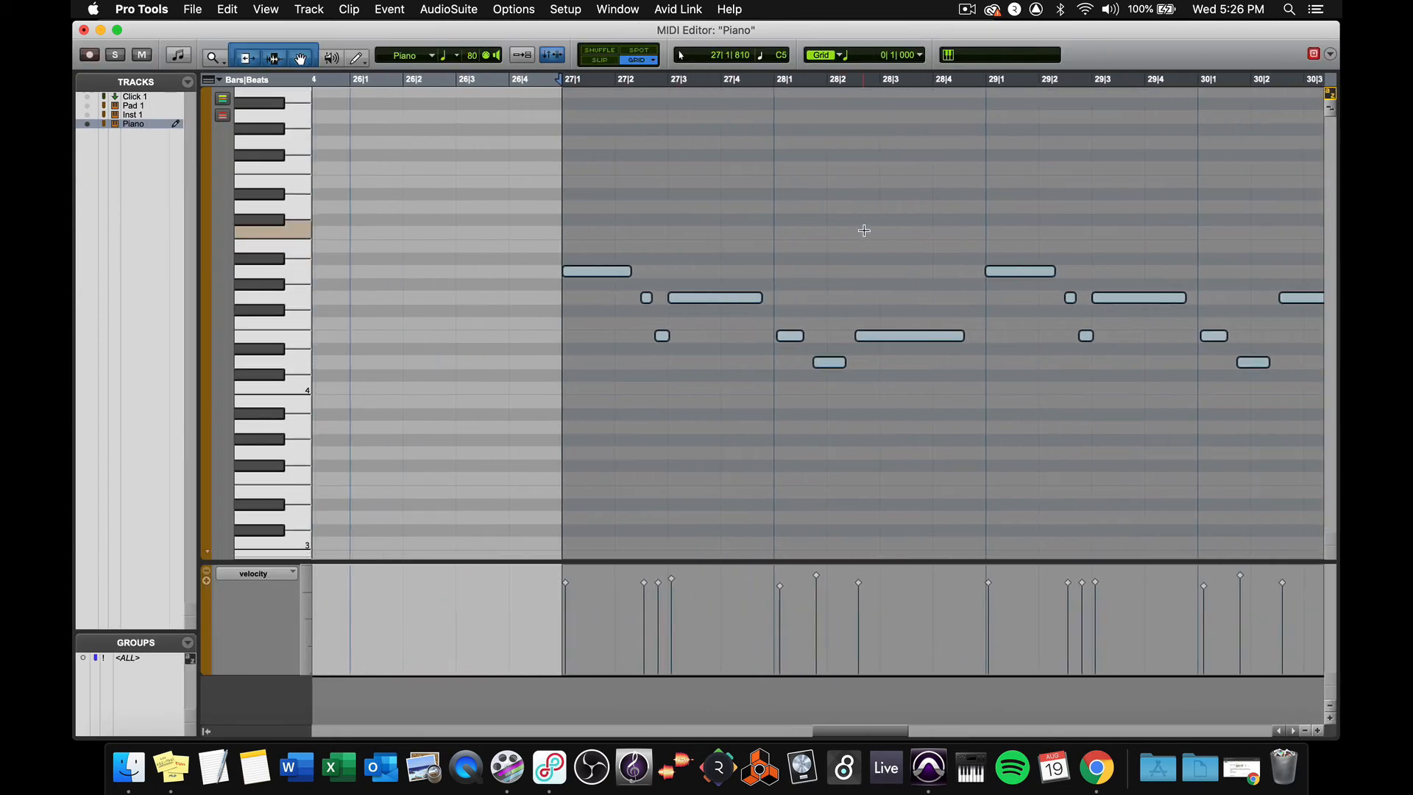
scroll(863, 230, right, 3)
click(509, 202)
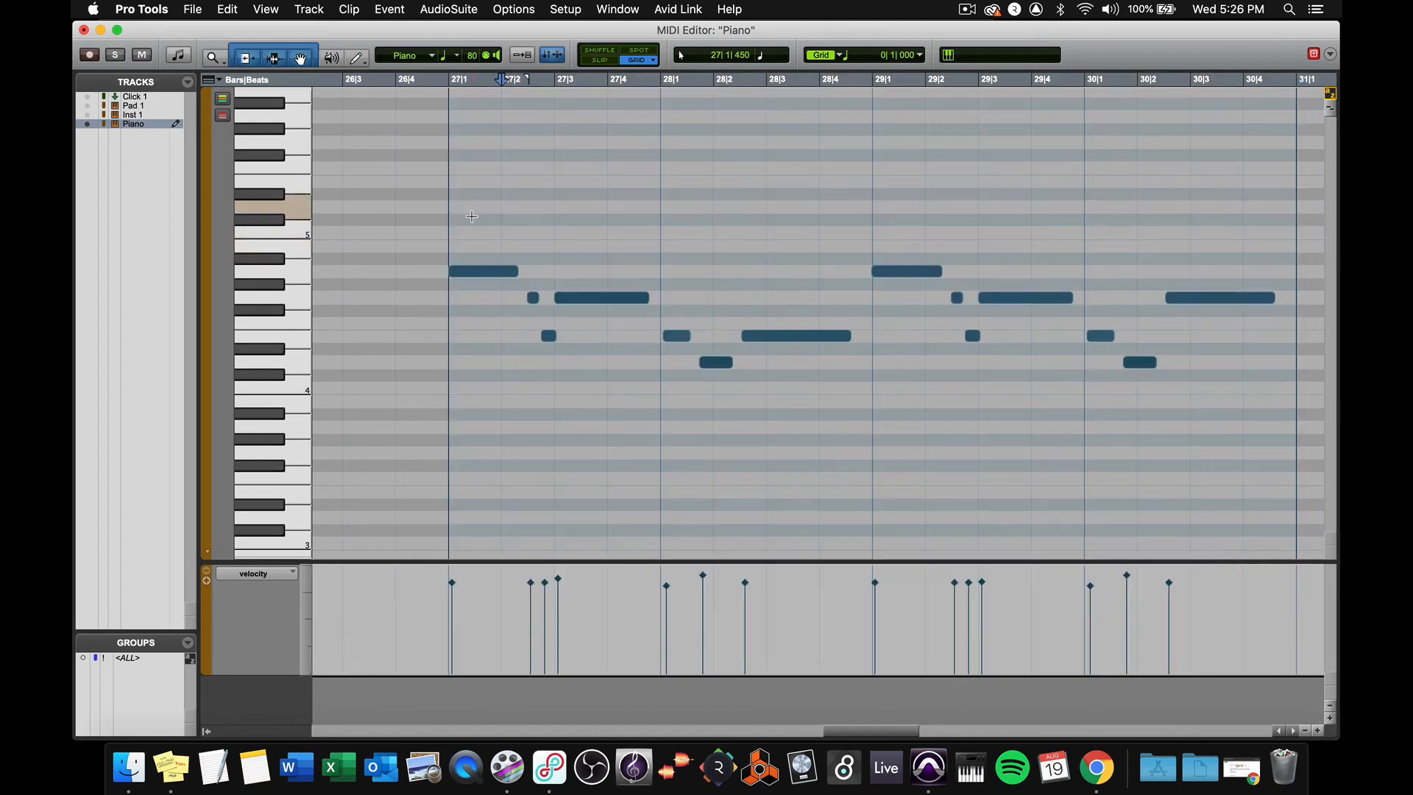
click(482, 272)
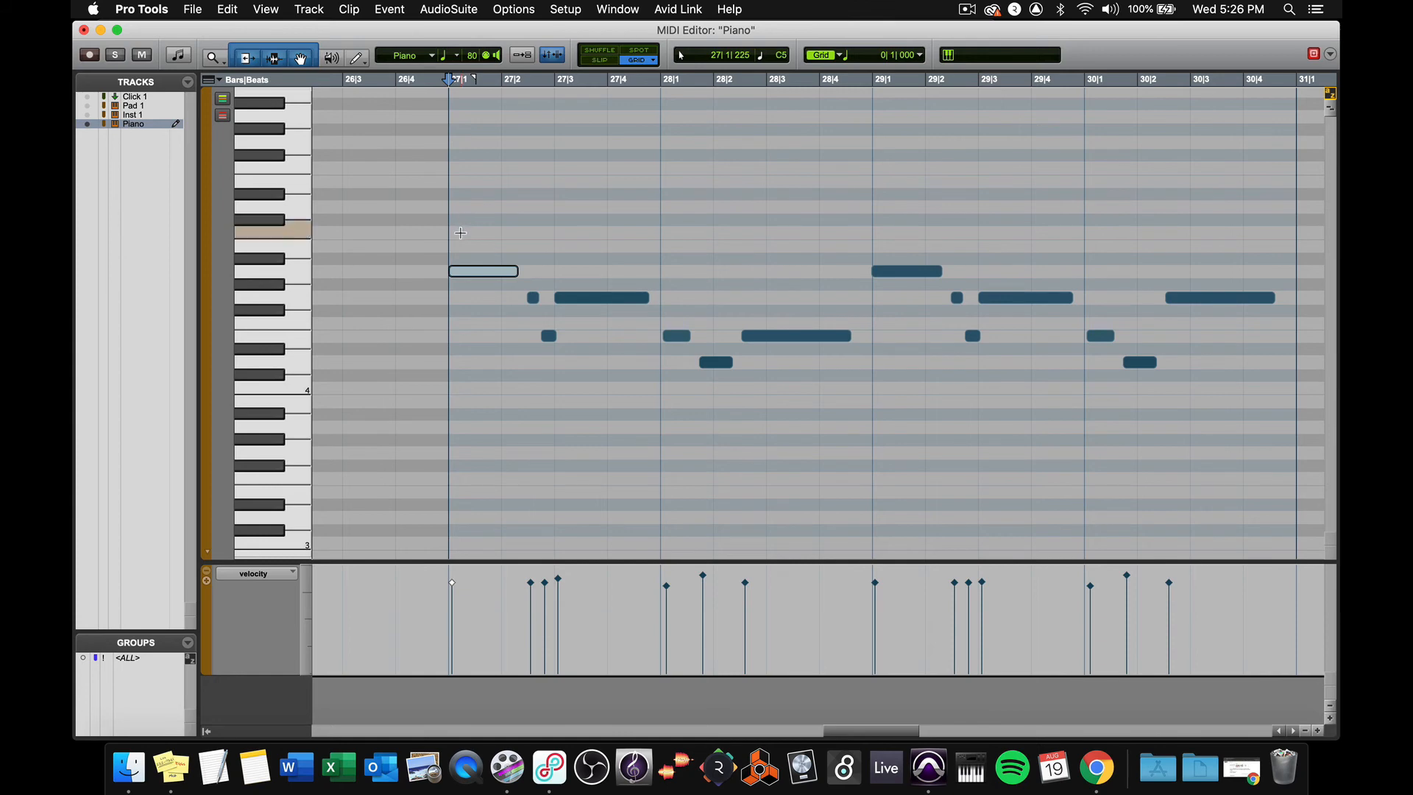
click(460, 233)
key(space)
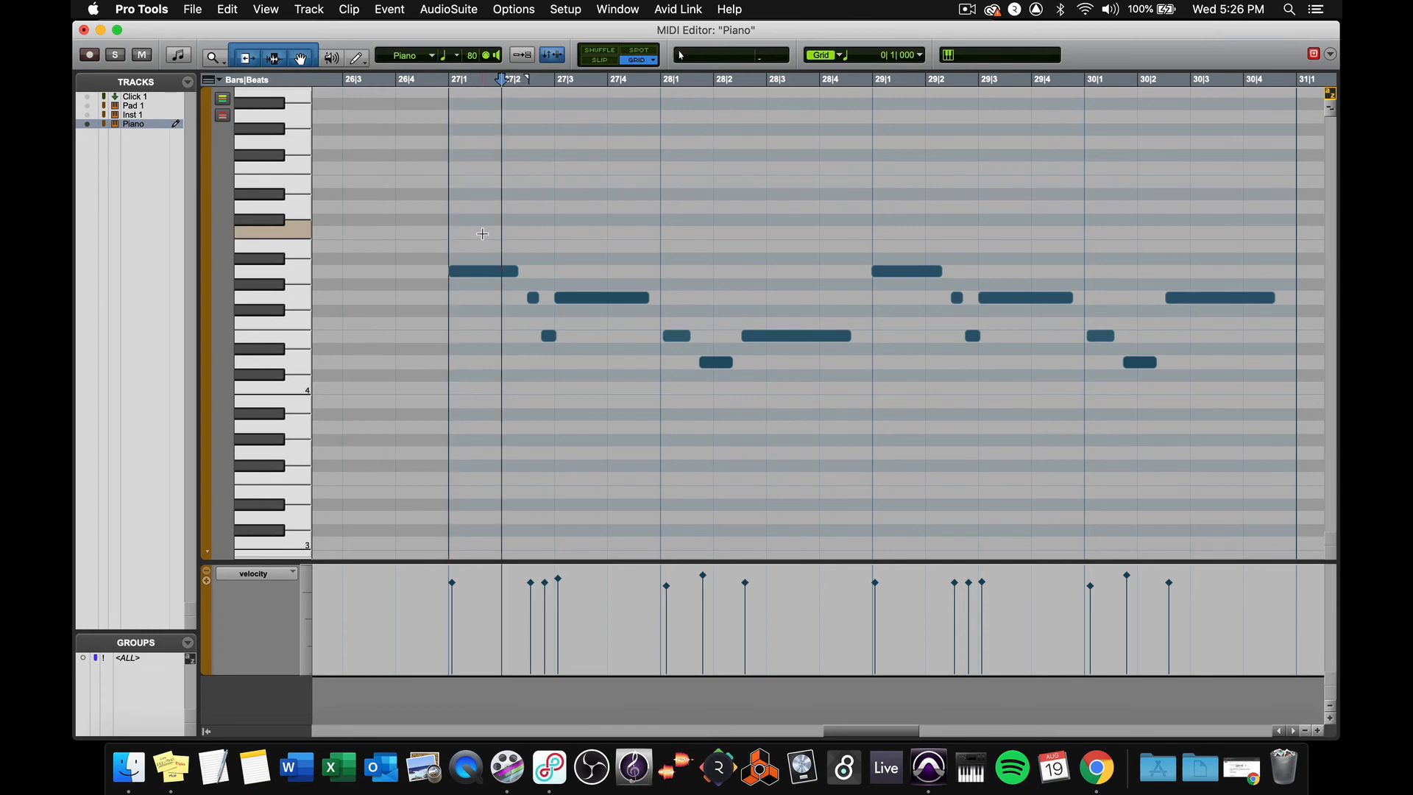
key(space)
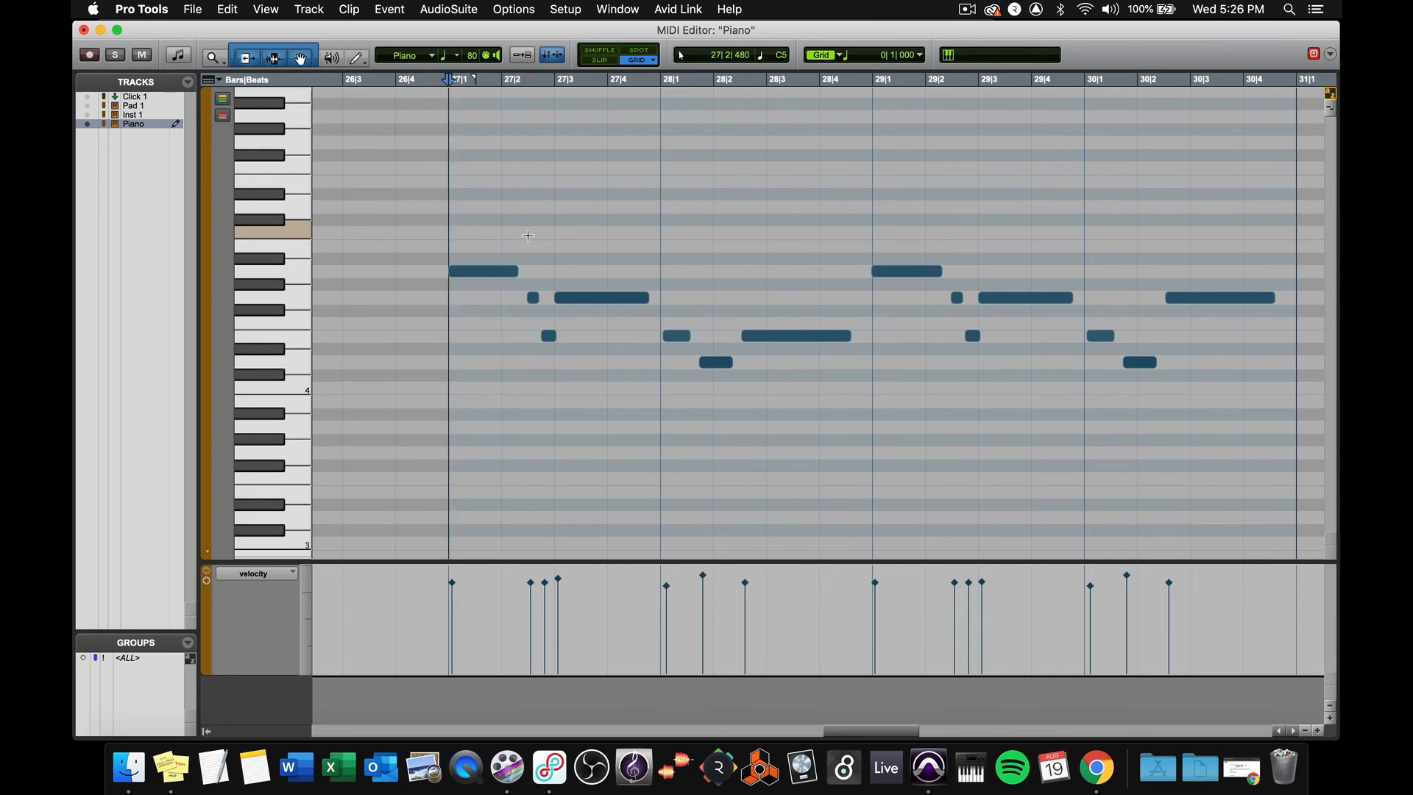
Set the note grid to 1/8 notes, undo a test note, and select bars 27–31 over Piano-03
click(527, 236)
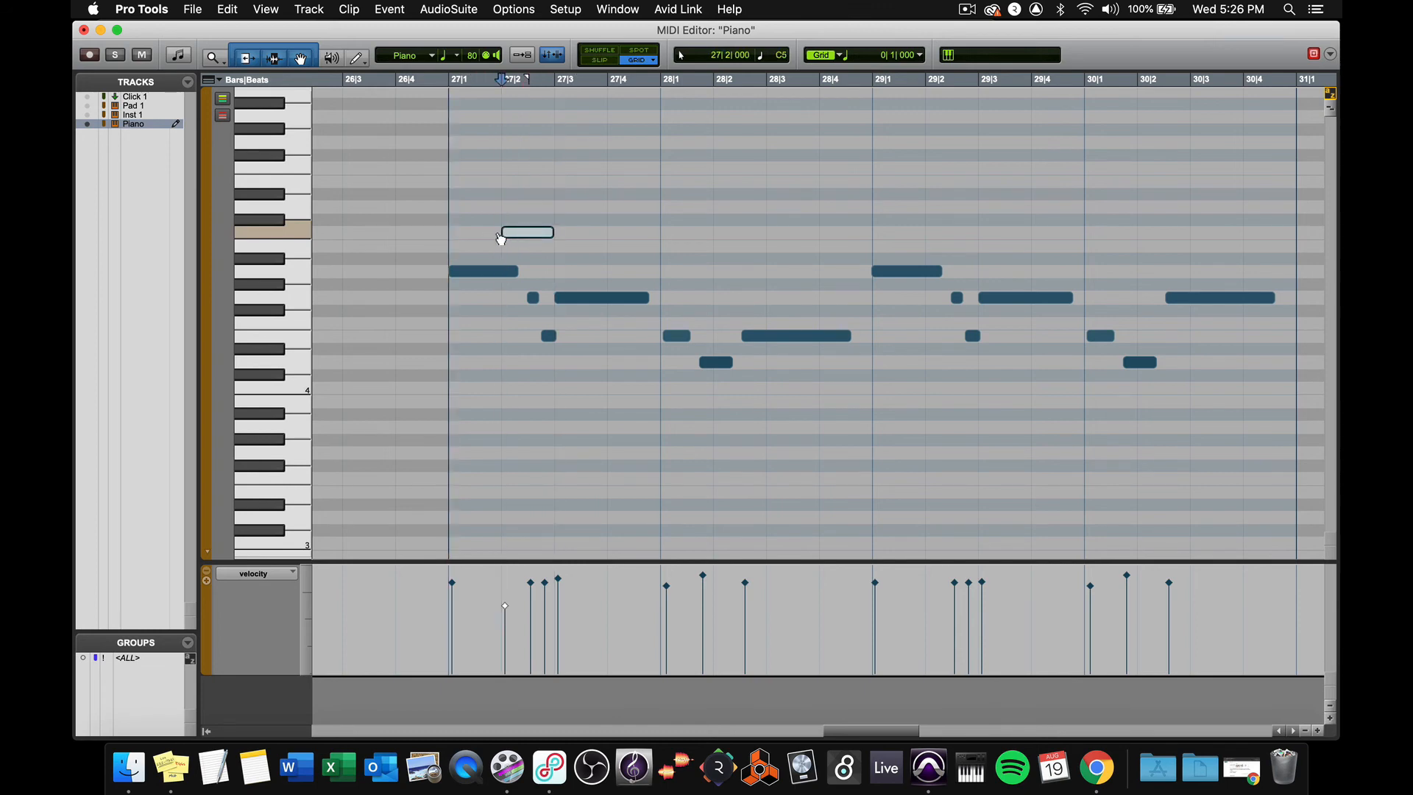
mouse_move(528, 234)
mouse_down()
mouse_move(475, 233)
mouse_move(529, 232)
mouse_up()
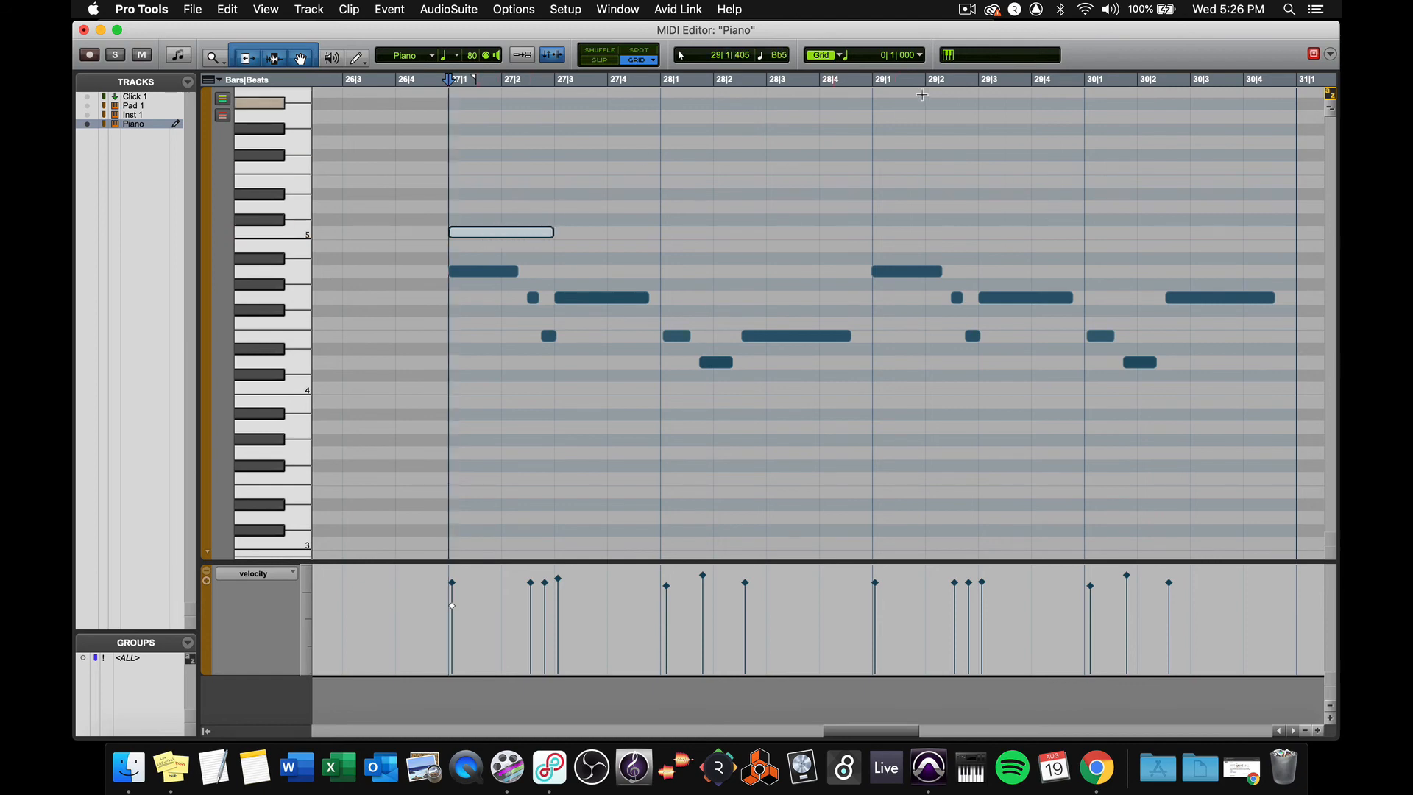
click(920, 55)
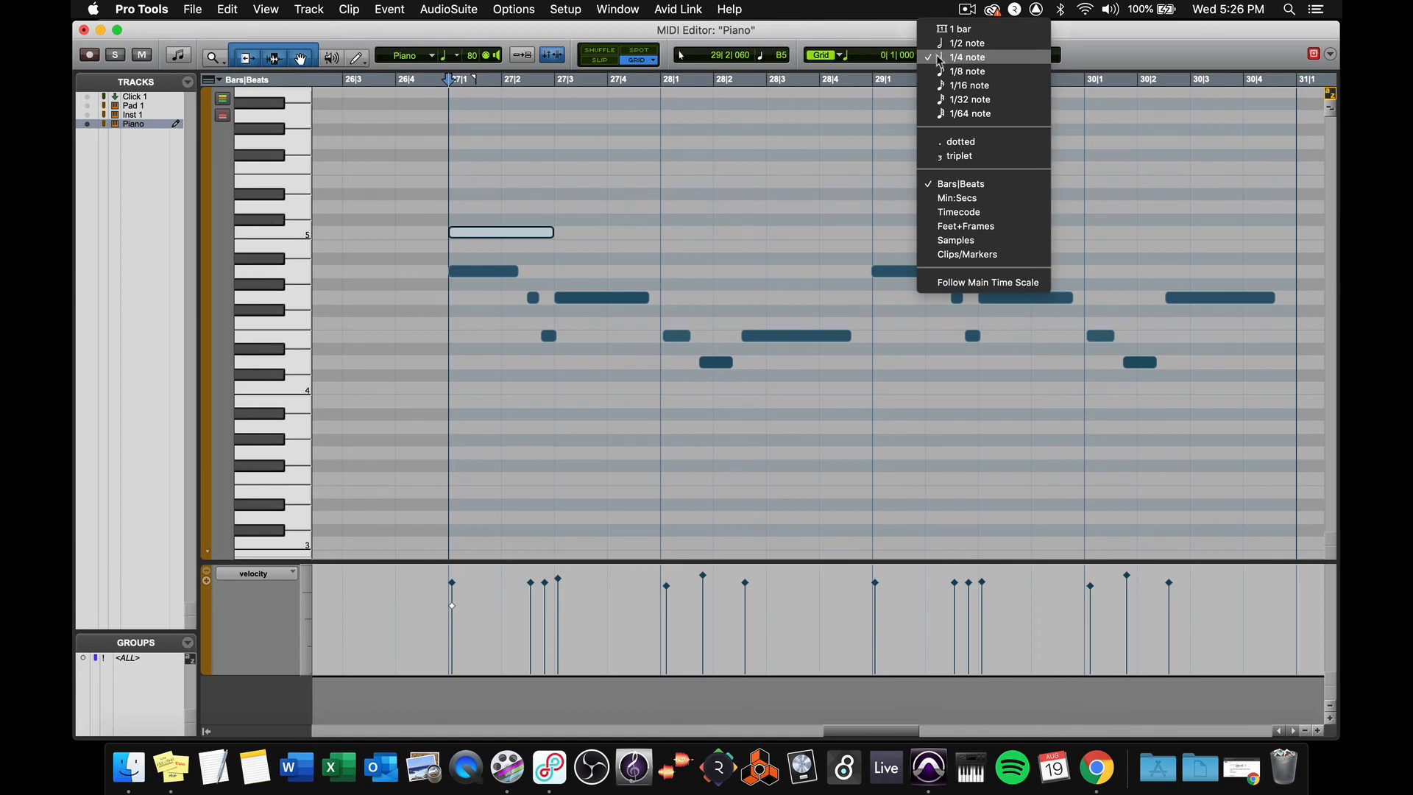
click(968, 71)
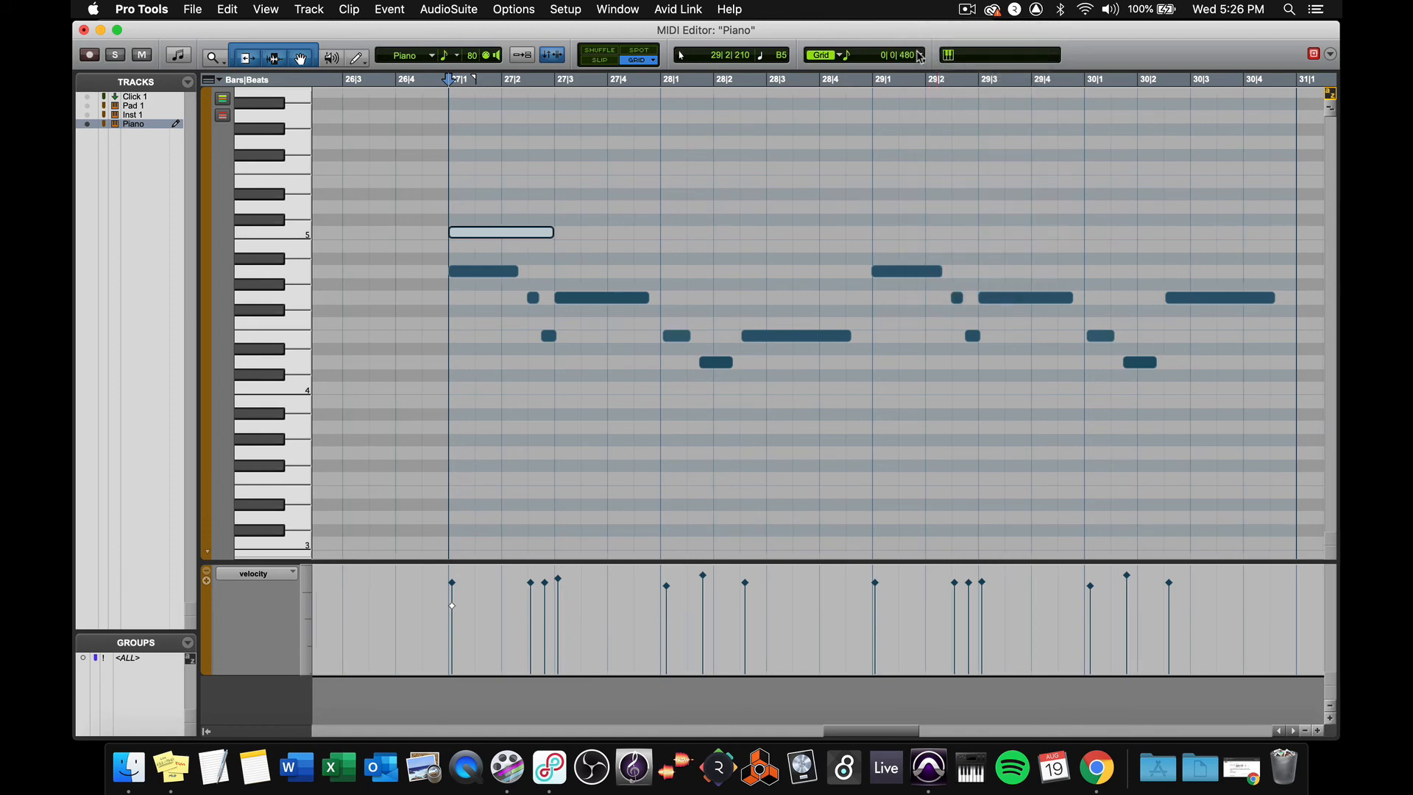
click(920, 56)
click(967, 71)
drag(549, 231, 510, 233)
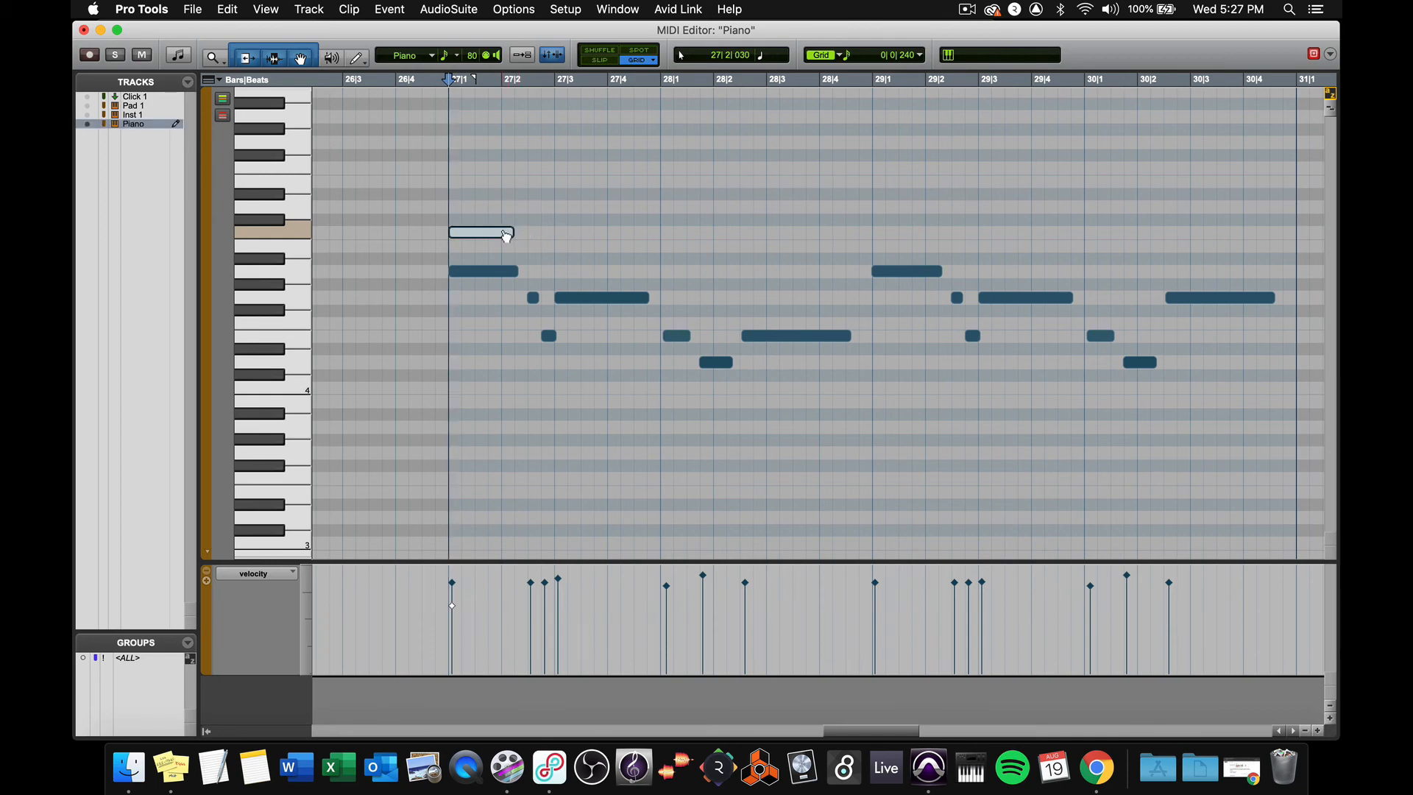
key(ctrl+z)
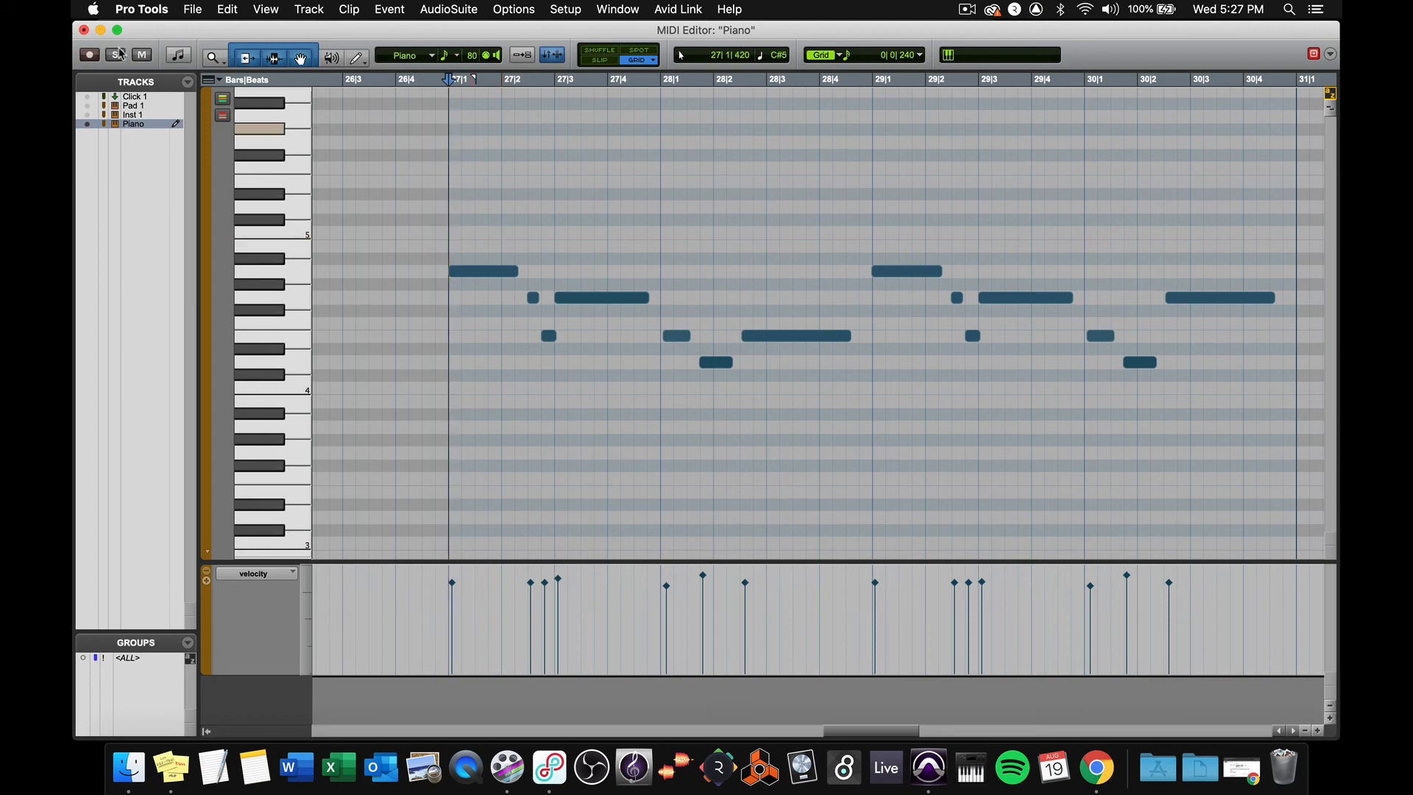
key(ctrl+equal)
click(927, 365)
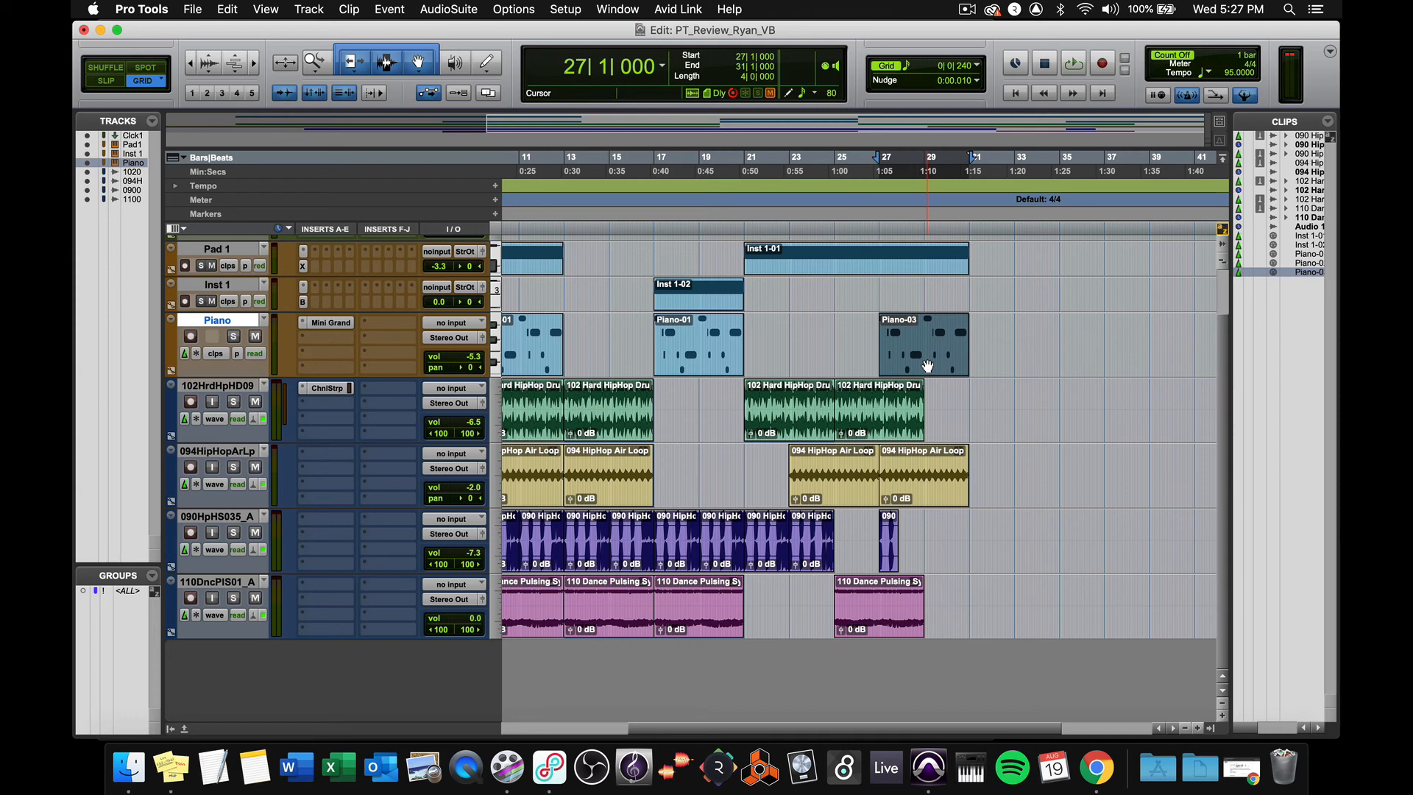
Record-enable the Piano track and record a trial take over the Piano-03 clip, then stop
click(1104, 66)
click(1074, 66)
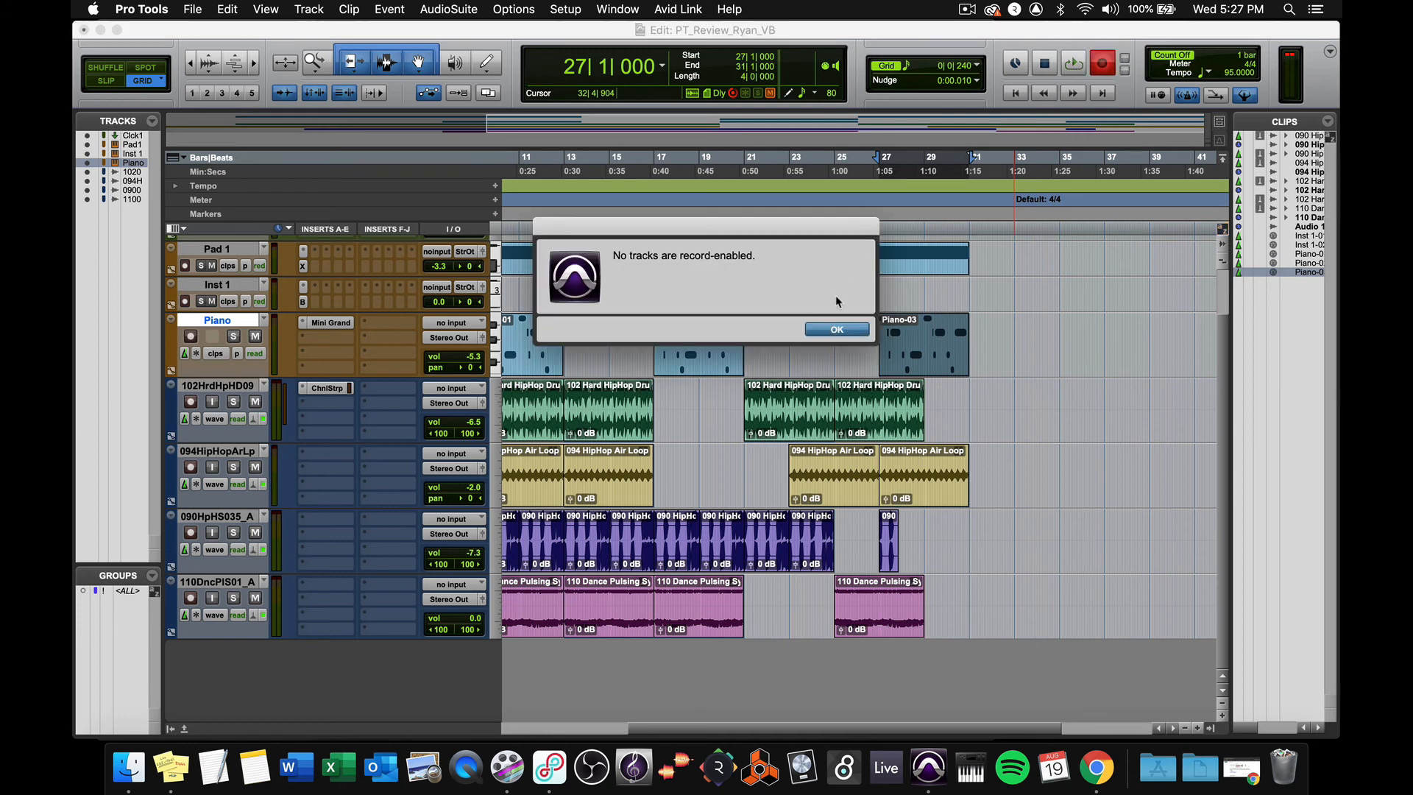
click(836, 329)
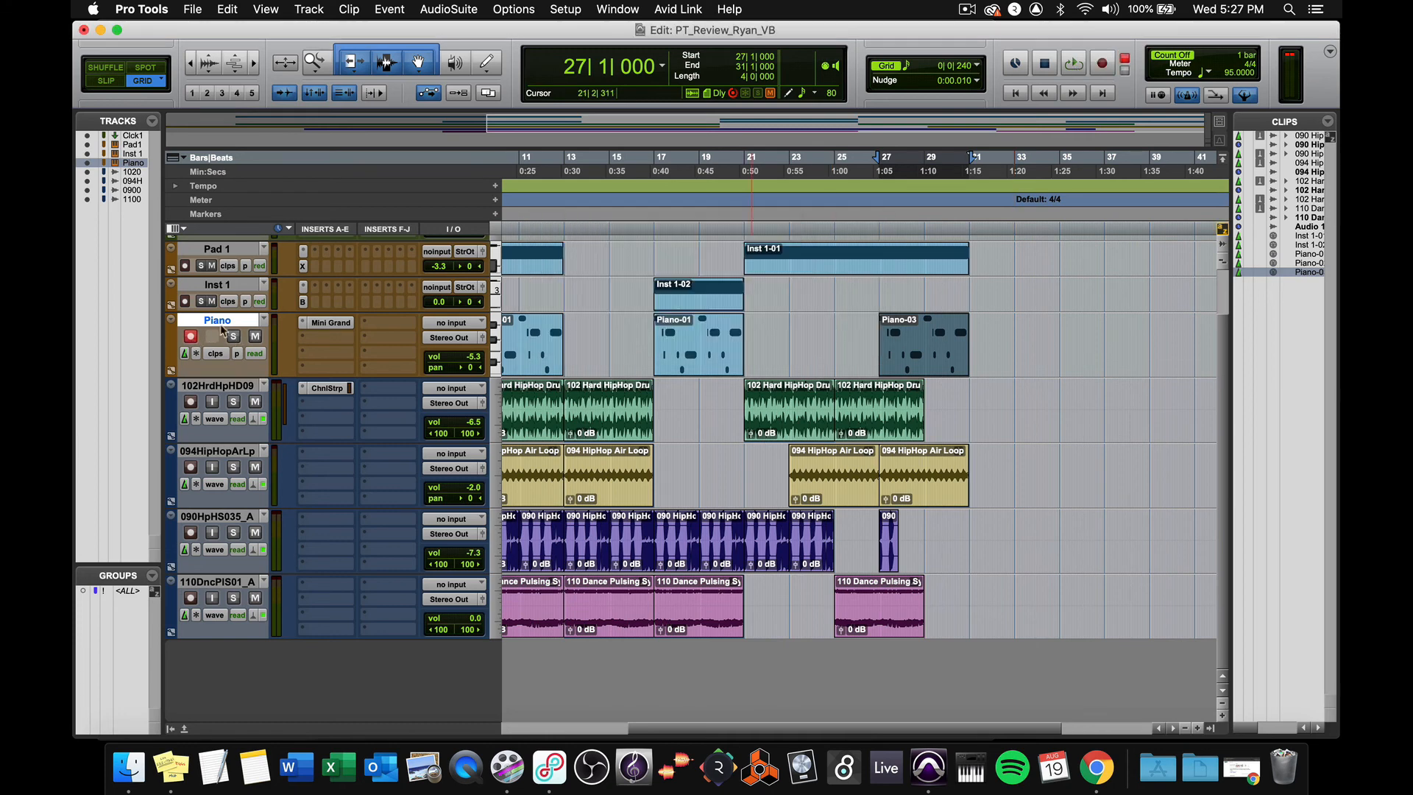
click(1102, 66)
click(1074, 65)
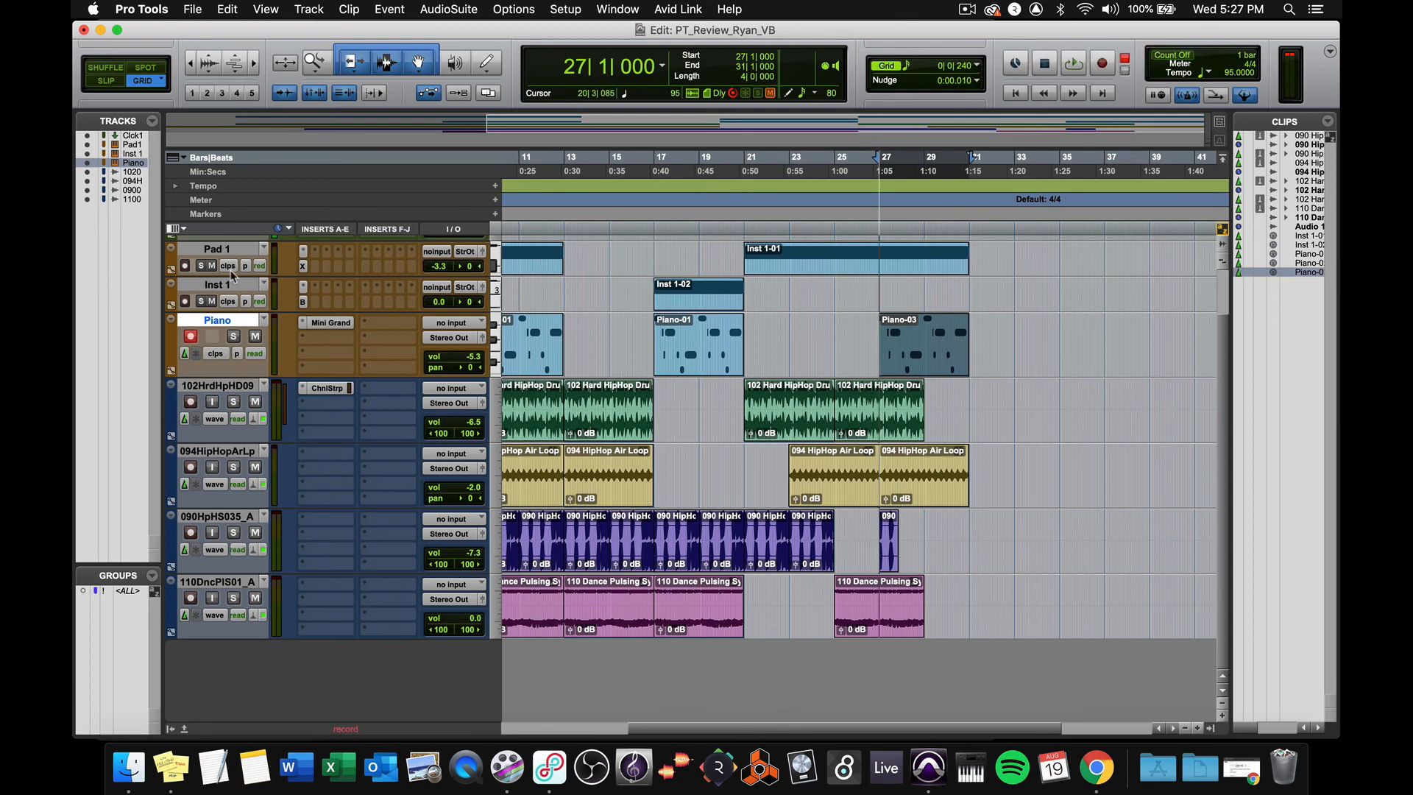
scroll(662, 442, up, 2)
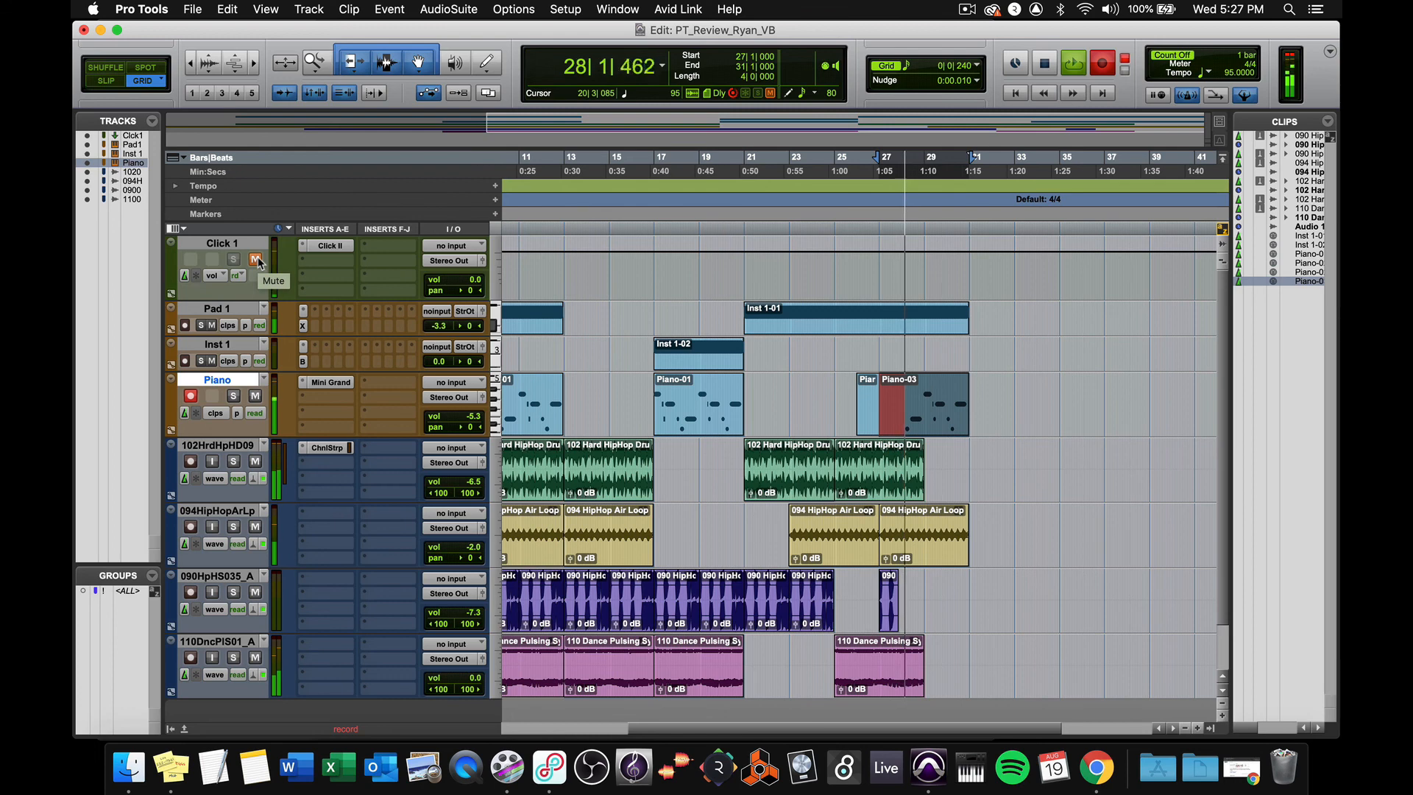
key(space)
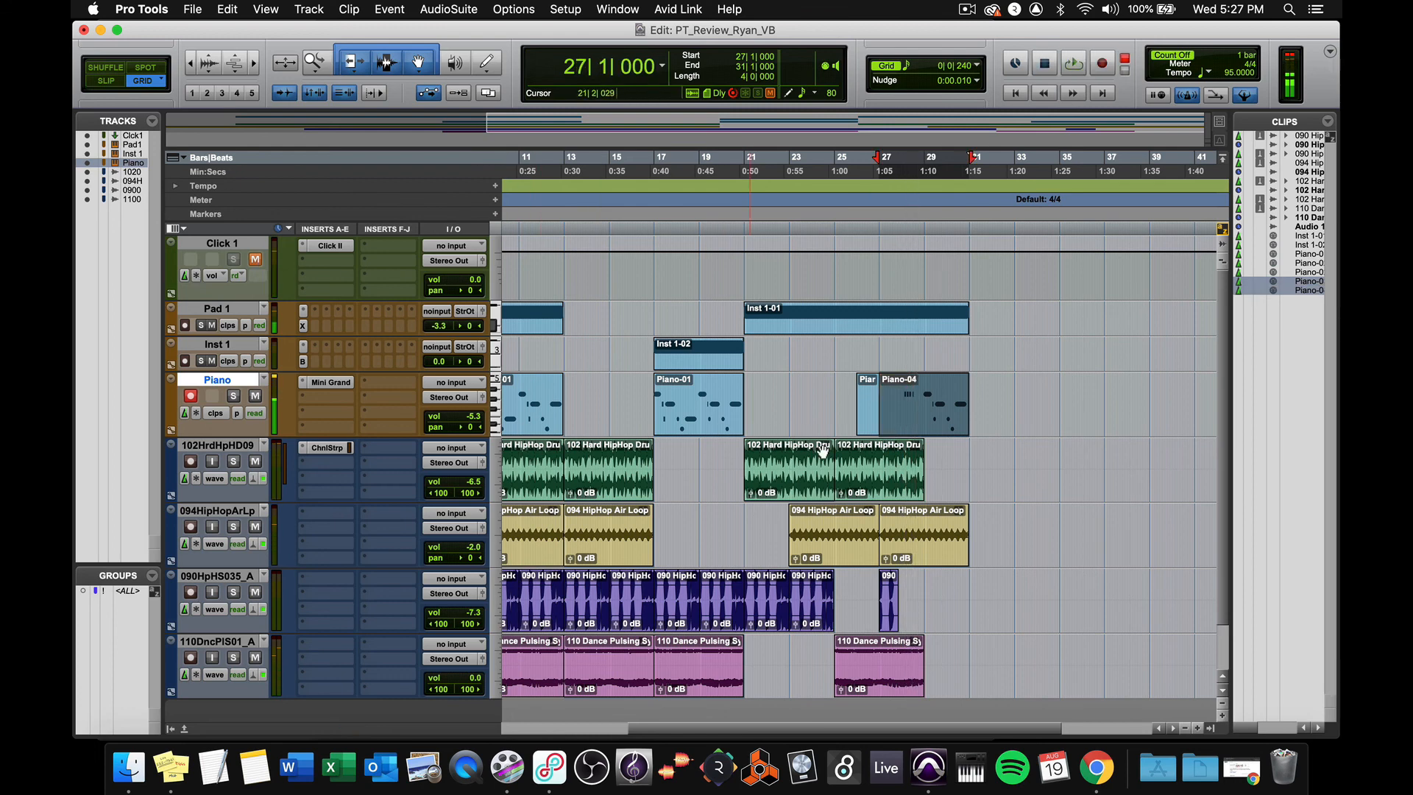
click(817, 401)
Undo the trial take, enable MIDI Merge, and record harmony notes into the Piano clip at bar 27
key(super+z)
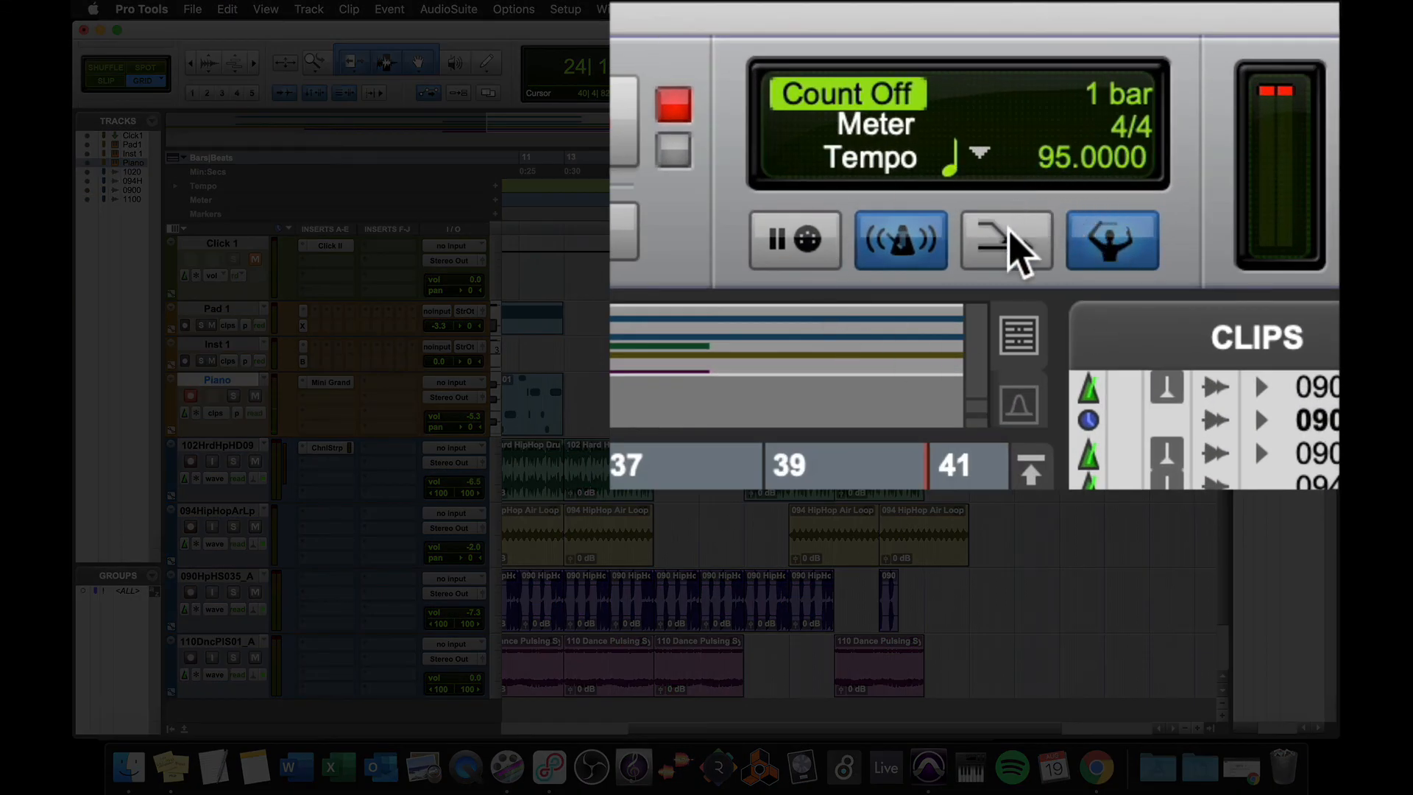
click(1007, 240)
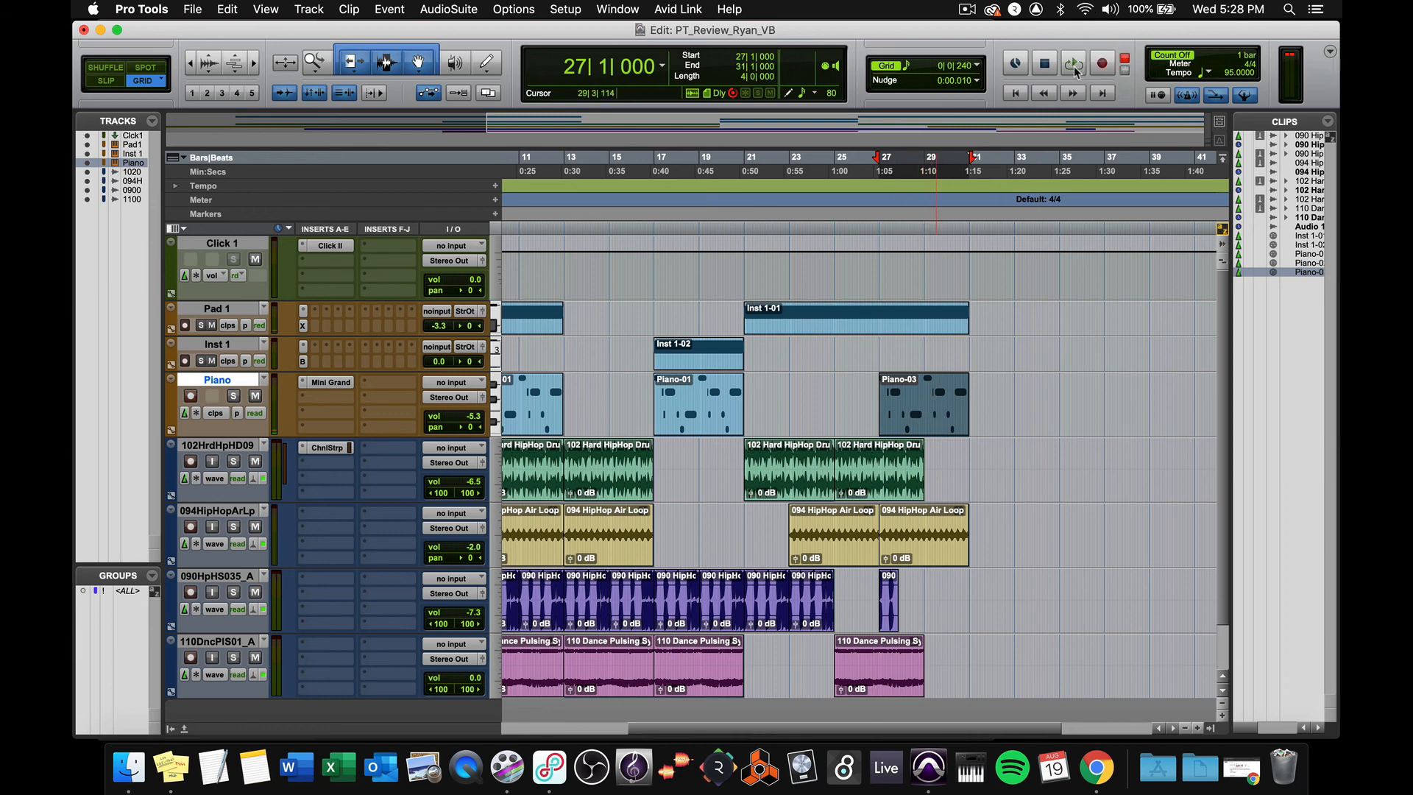
click(1075, 66)
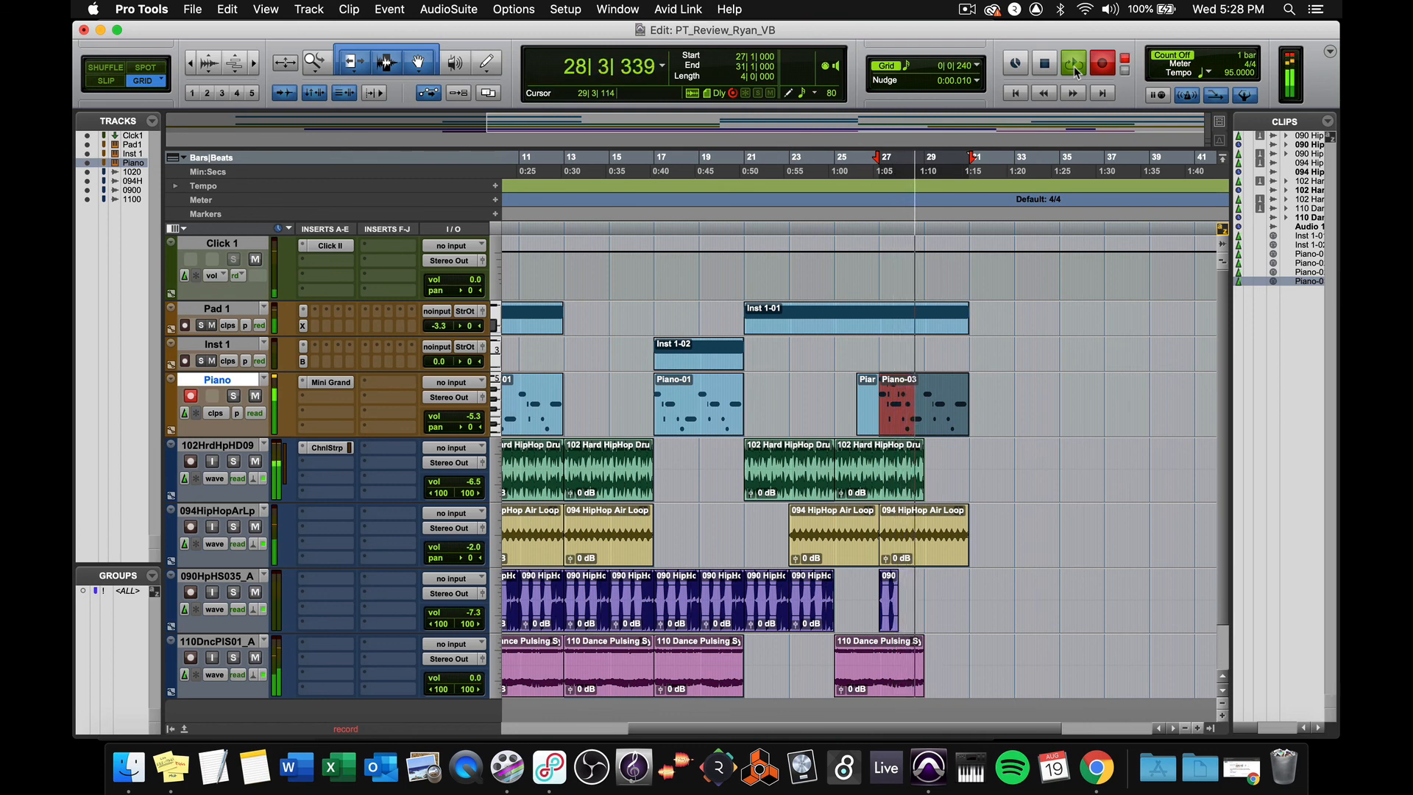
click(1074, 67)
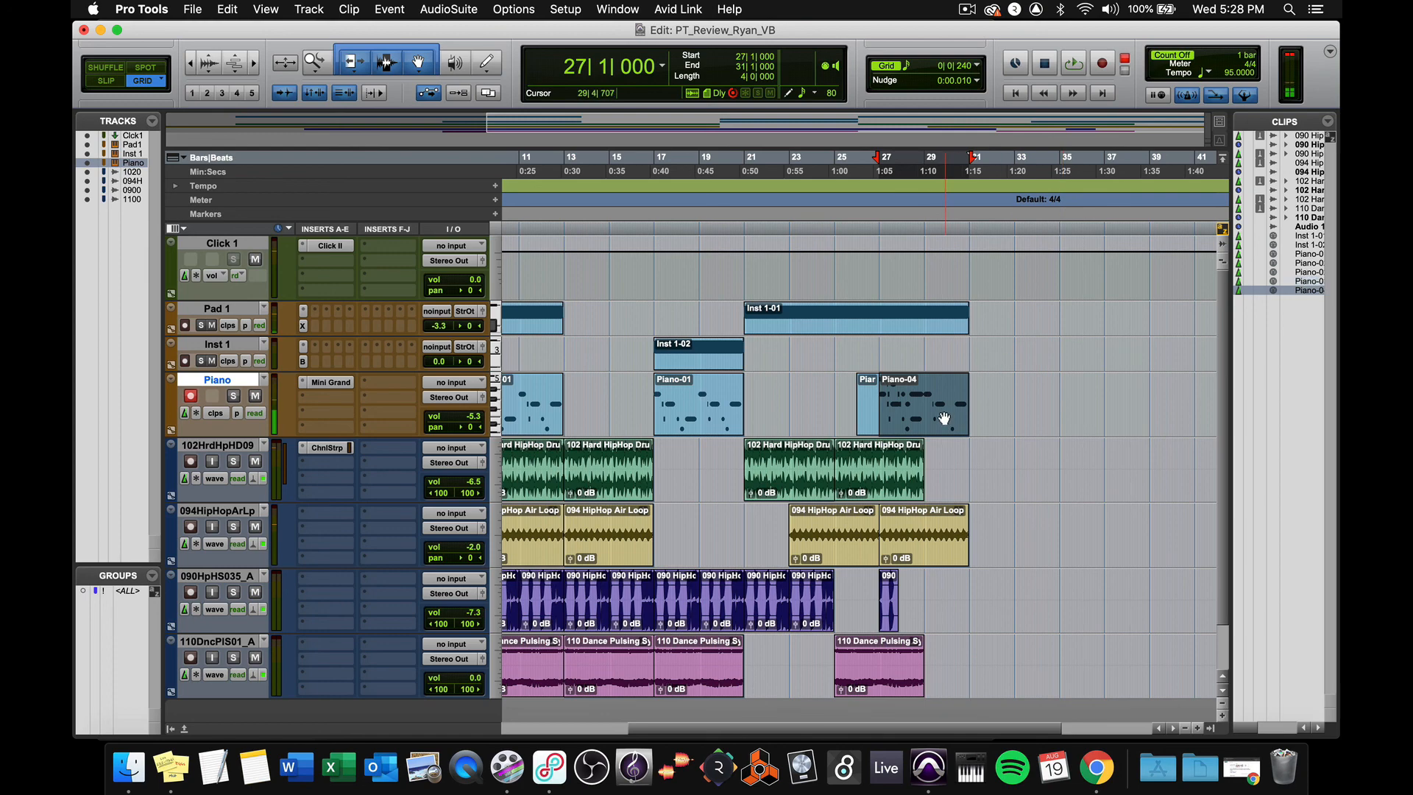
double_click(944, 415)
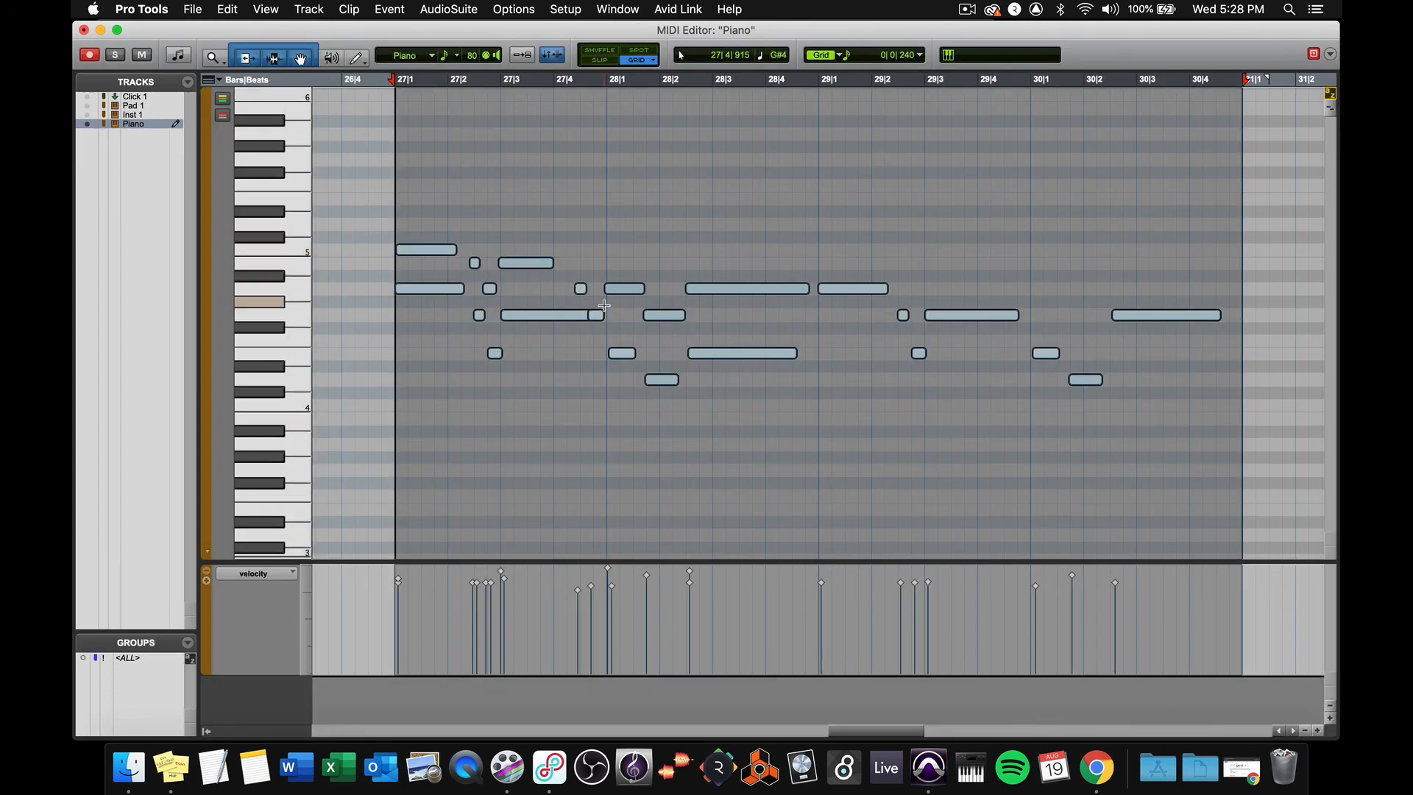
key(super+w)
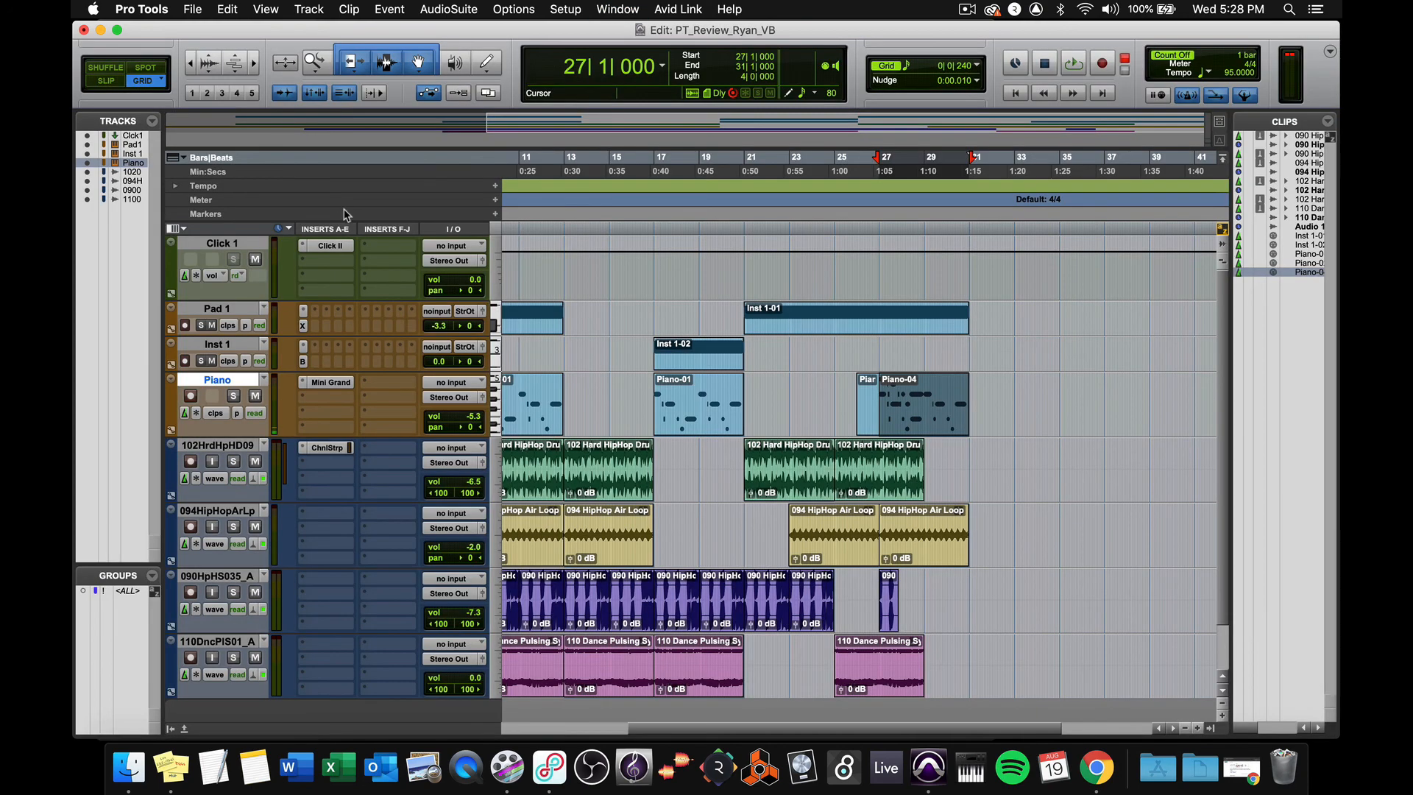
click(828, 392)
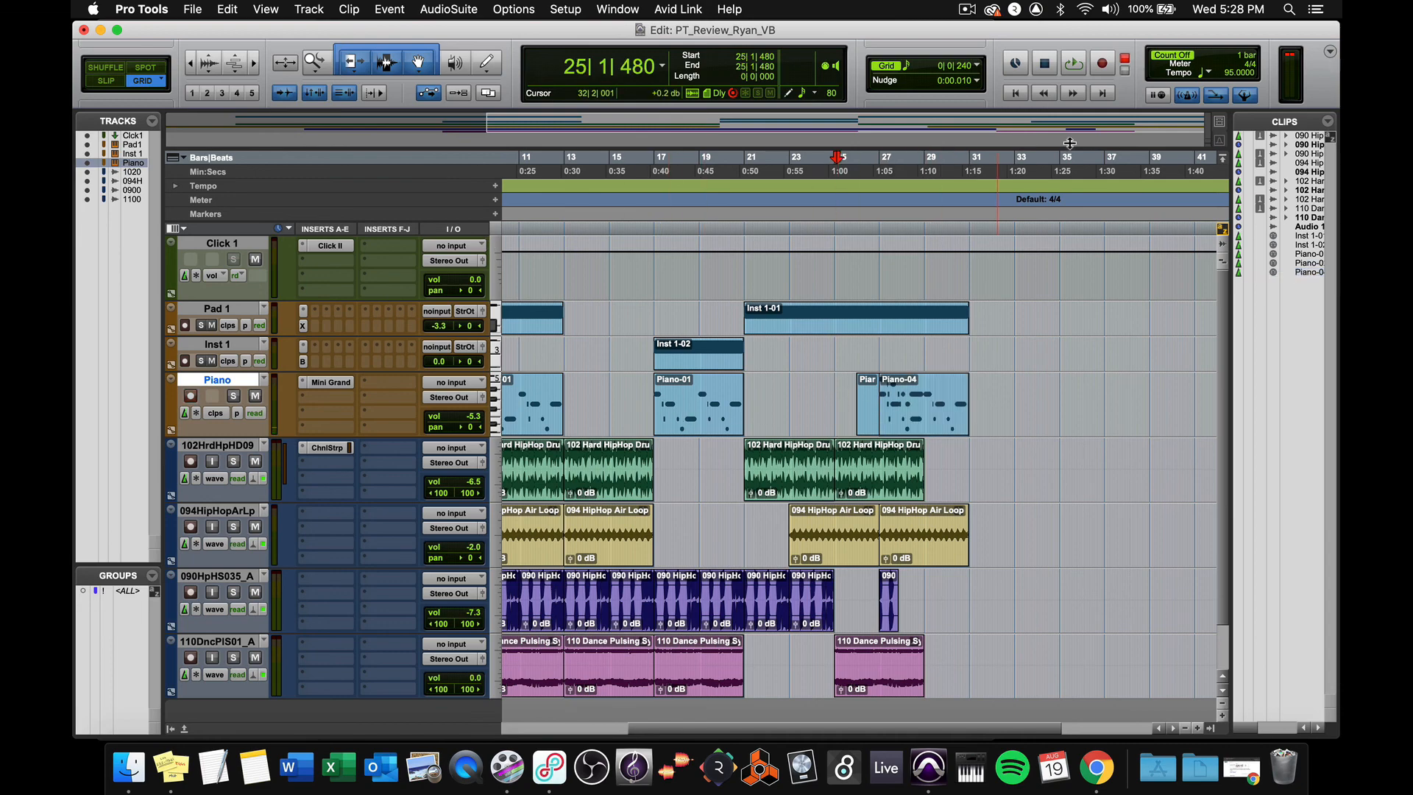